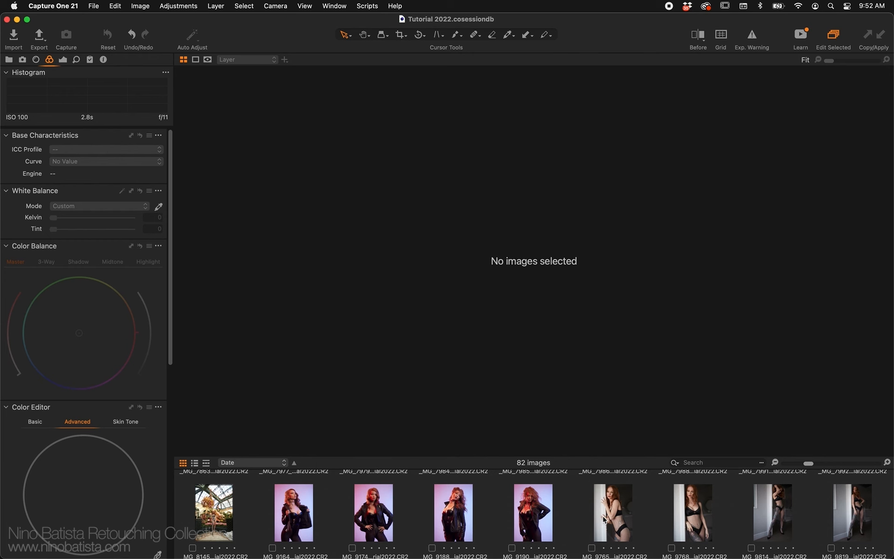
- View the four portraits from _MG_9765 to _MG_9819 together, and select only _MG_9768_tutorial2022.CR2 for editing
left_click(618, 516)
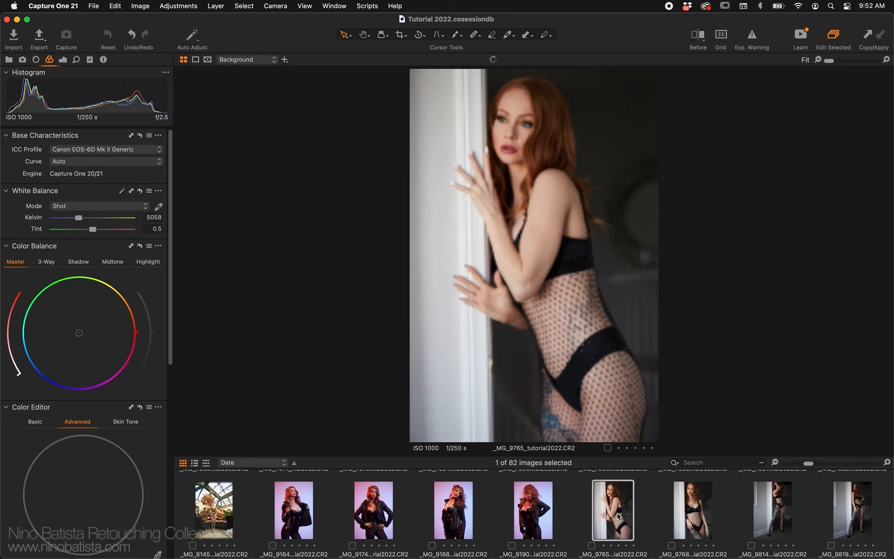
left_click(853, 512, "shift")
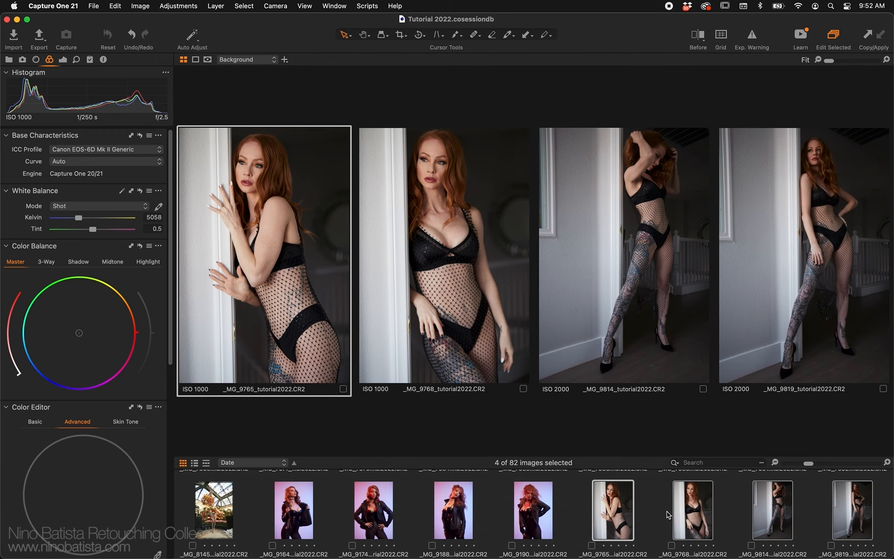
left_click(699, 515)
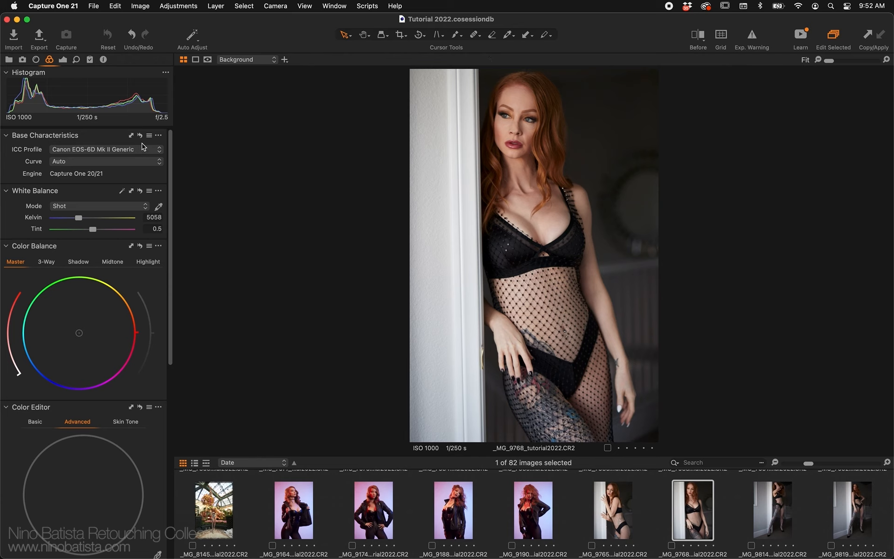
- Apply the custom NBP Base styles Boost Vert, Dynamics 02 and Vignette 01 to the photo, and compare it with the unedited version
left_click(90, 62)
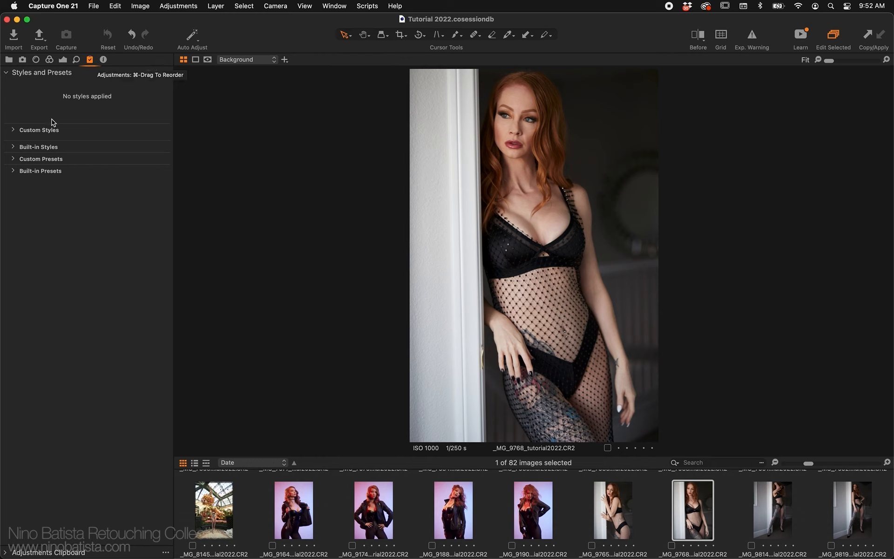
left_click(14, 132)
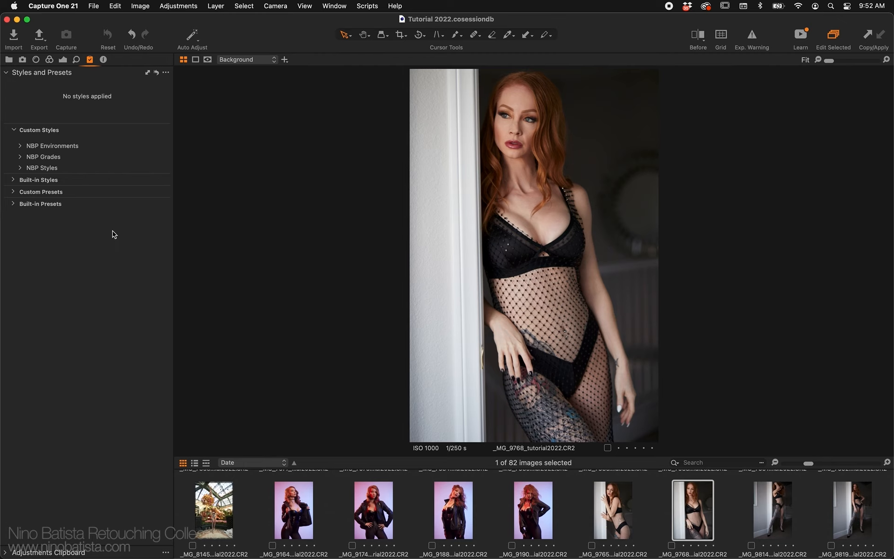
left_click(20, 167)
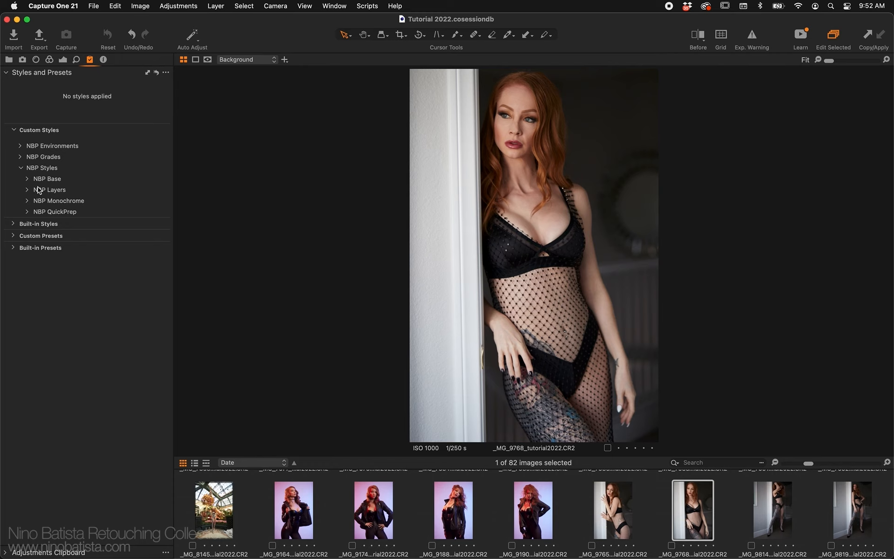
left_click(27, 179)
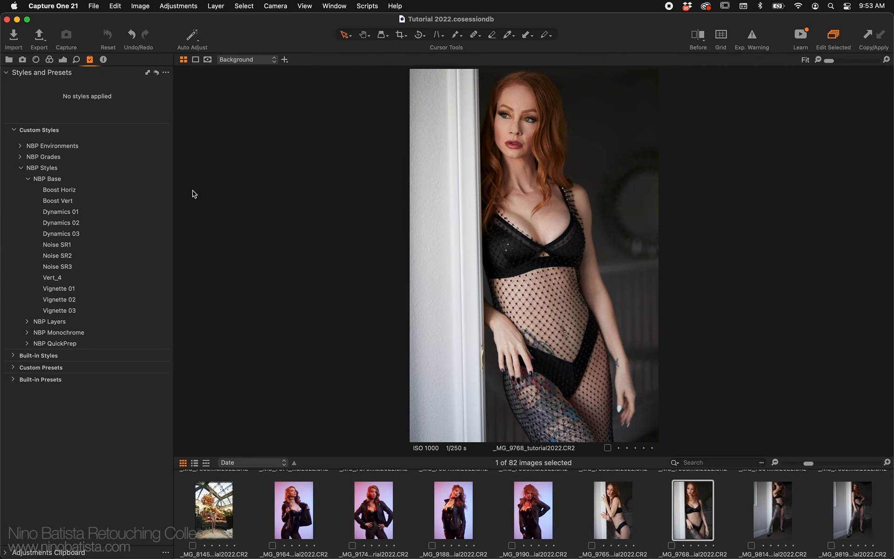
left_click(165, 192)
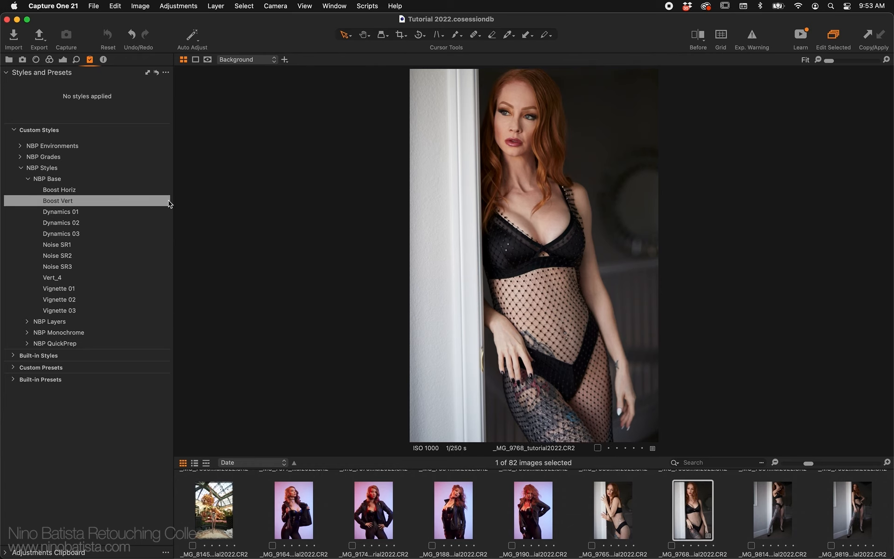
left_click(156, 203)
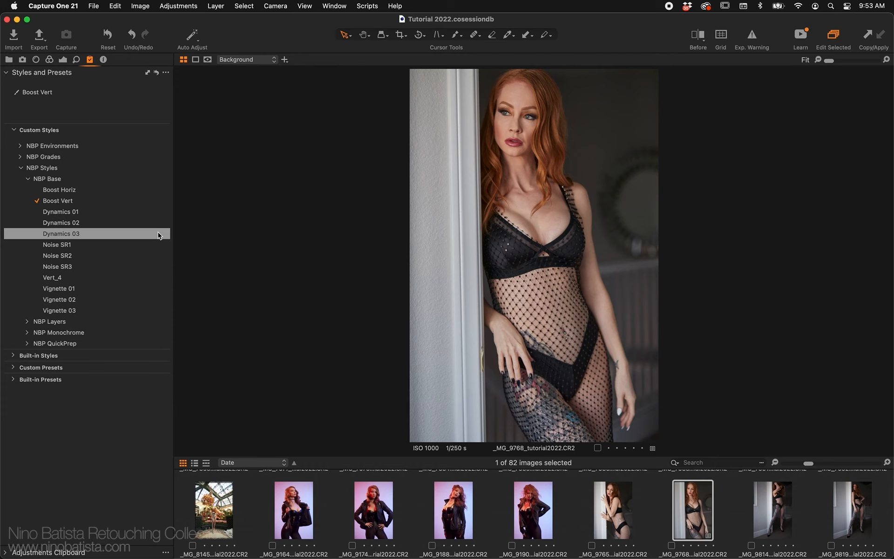
left_click(156, 223)
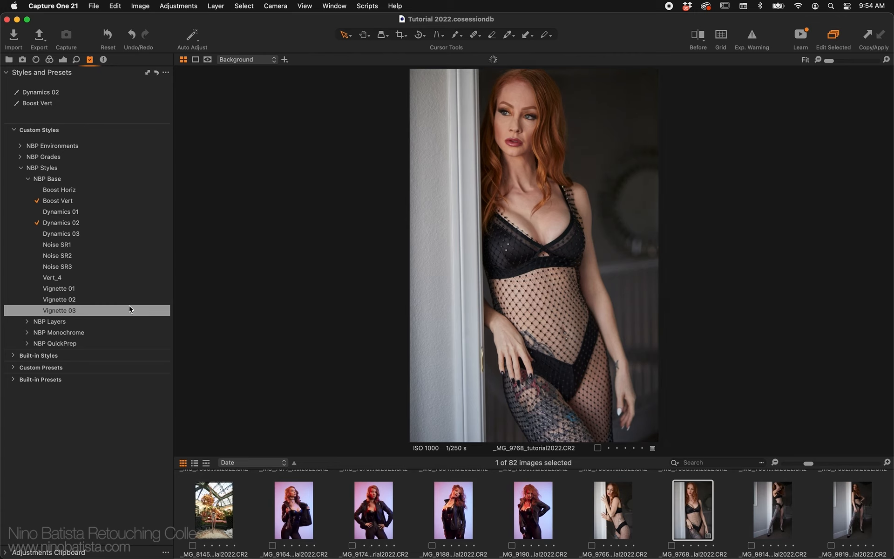
left_click(130, 289)
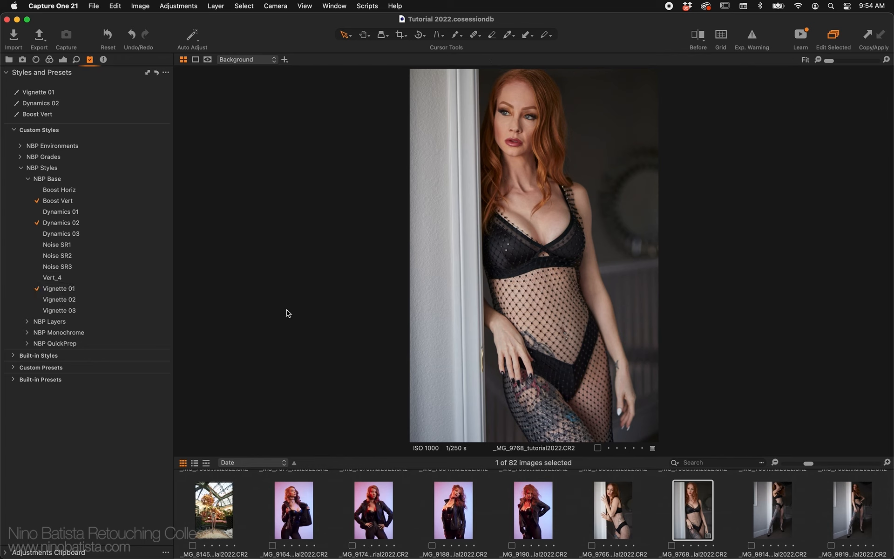
key("y")
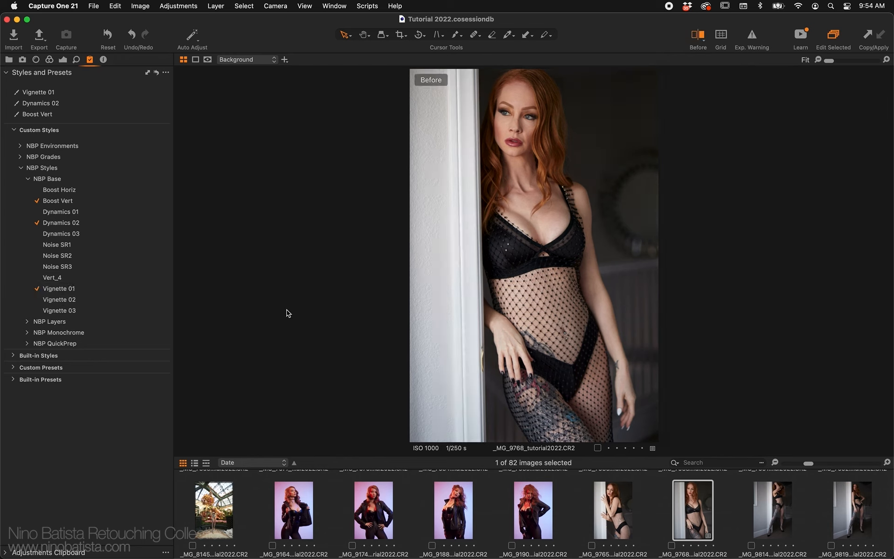
key("y")
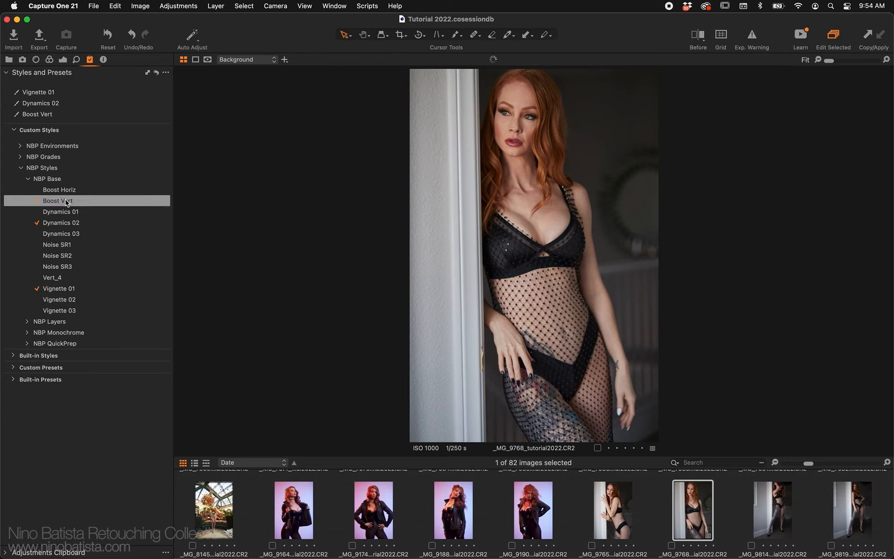
- Expand the NBP Layers style group in place of NBP Base, and set up an enlarged floating Layers tool beside the photo
left_click(28, 179)
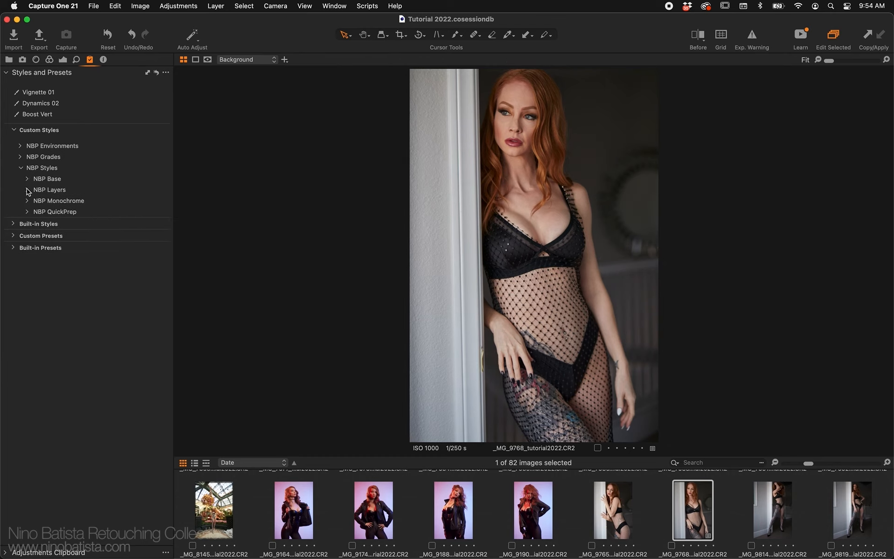
left_click(28, 189)
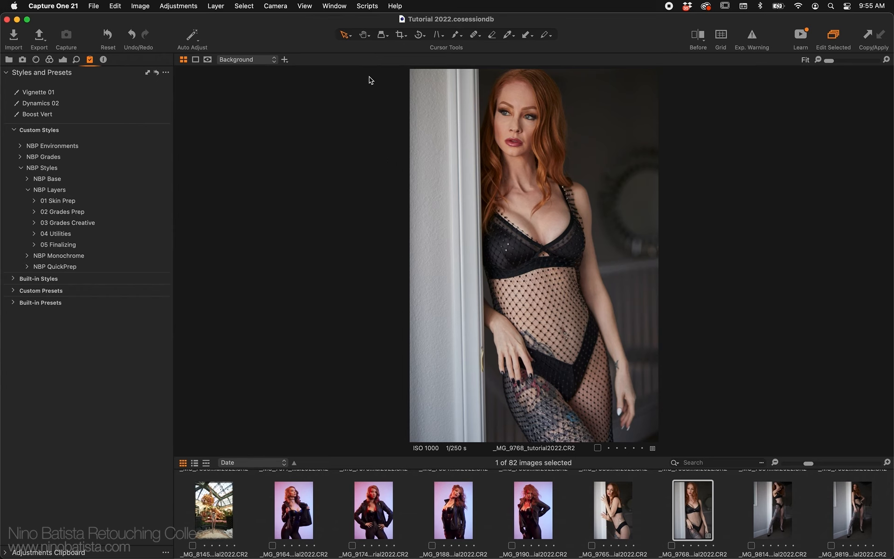
left_click(334, 6)
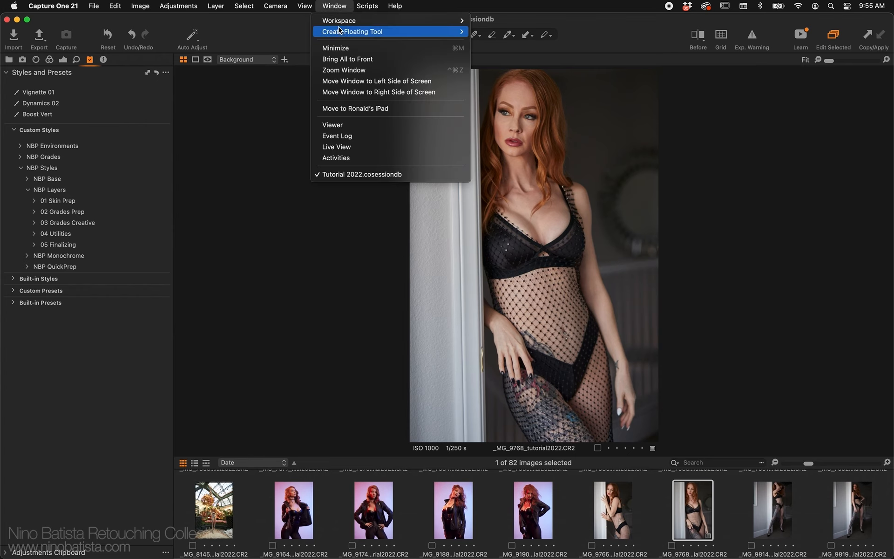
mouse_move(409, 32)
left_click(511, 321)
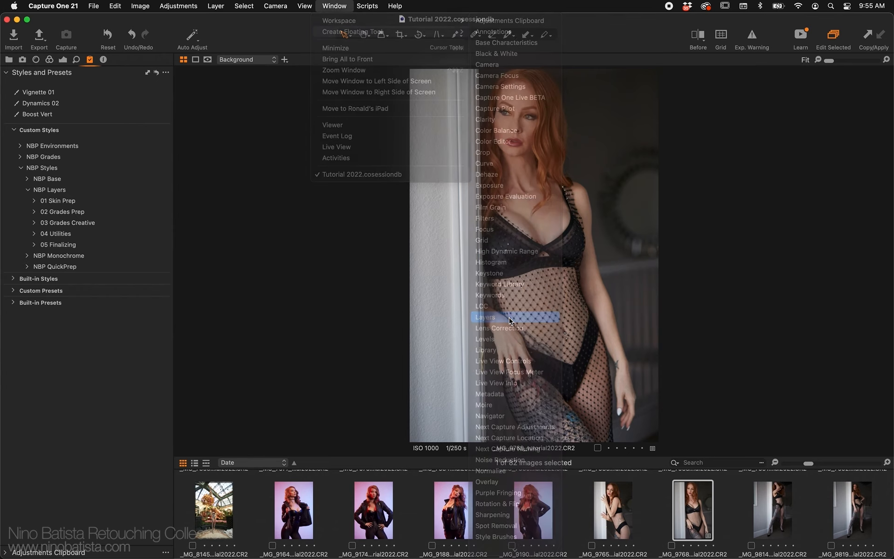
left_click_drag(532, 124, 778, 117)
left_click_drag(850, 204, 856, 277)
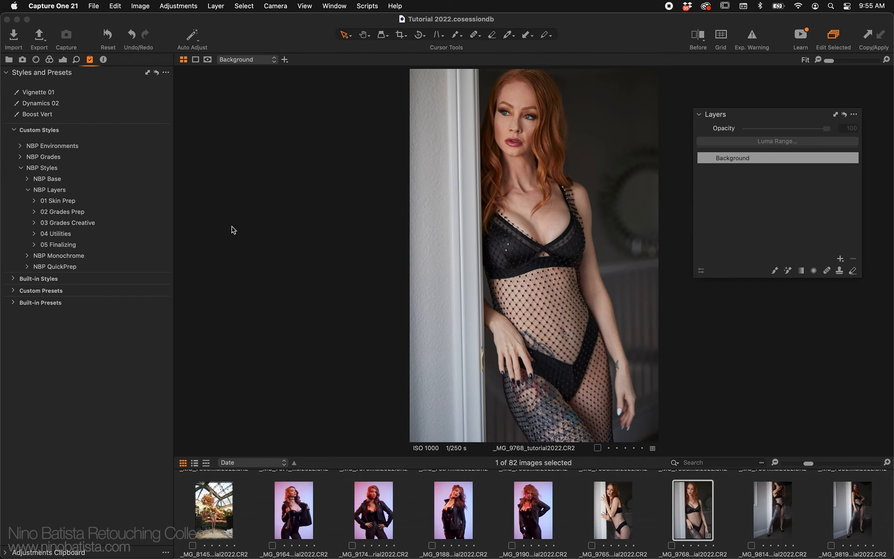
- Apply the Balancer 03 style from the 01 Skin Prep group to a new layer
left_click(34, 201)
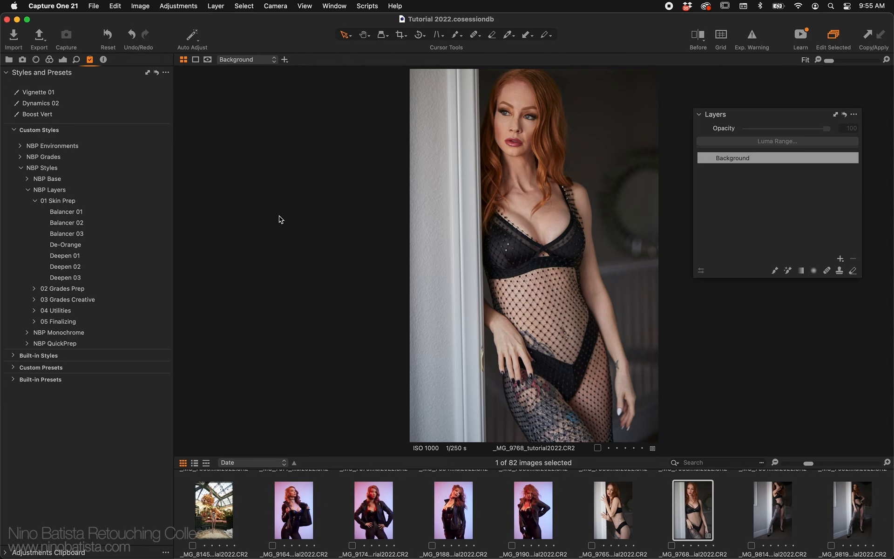
left_click(147, 212)
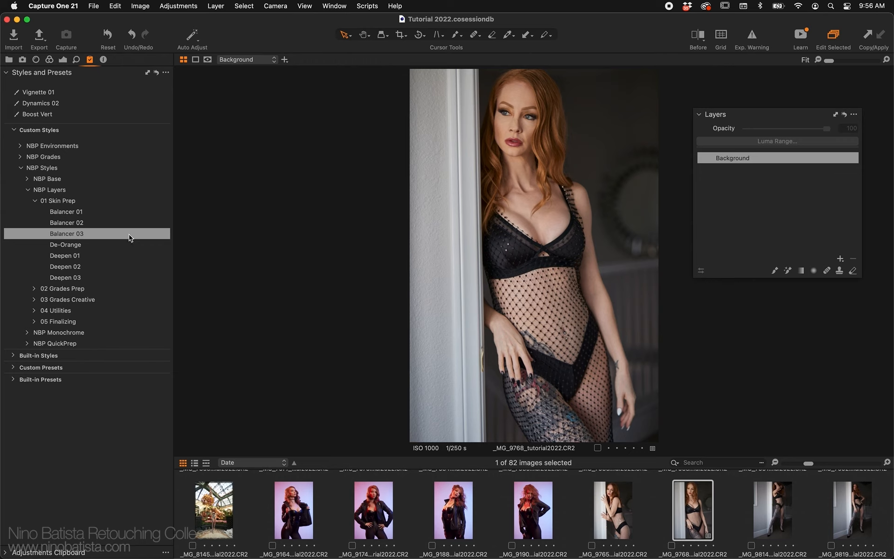
right_click(130, 238)
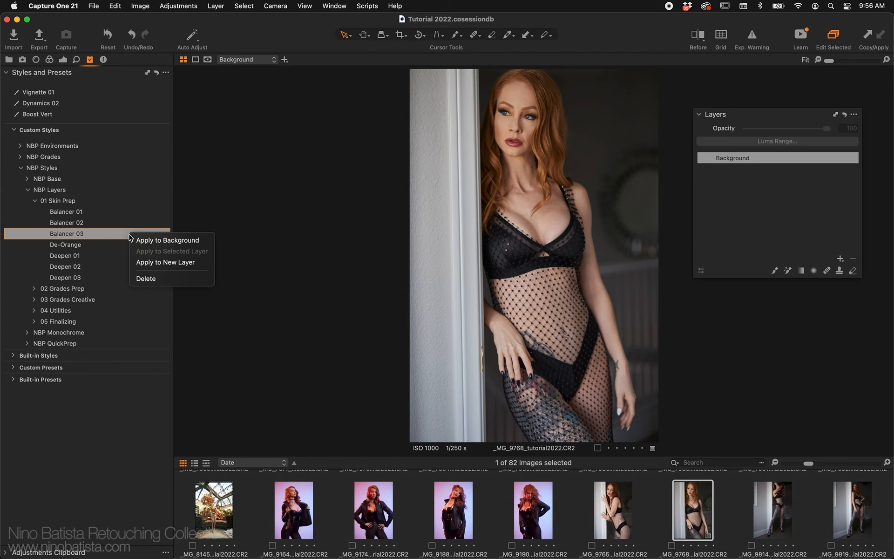
left_click(194, 263)
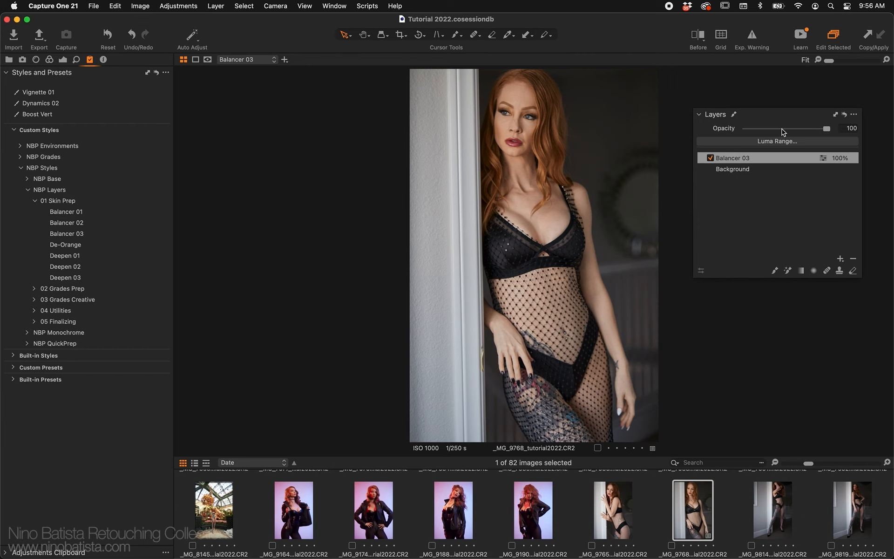
- Show the Balancer 03 layer's Skin Tone settings in the Color Editor, and set the hue amount to -1.5
left_click(770, 160)
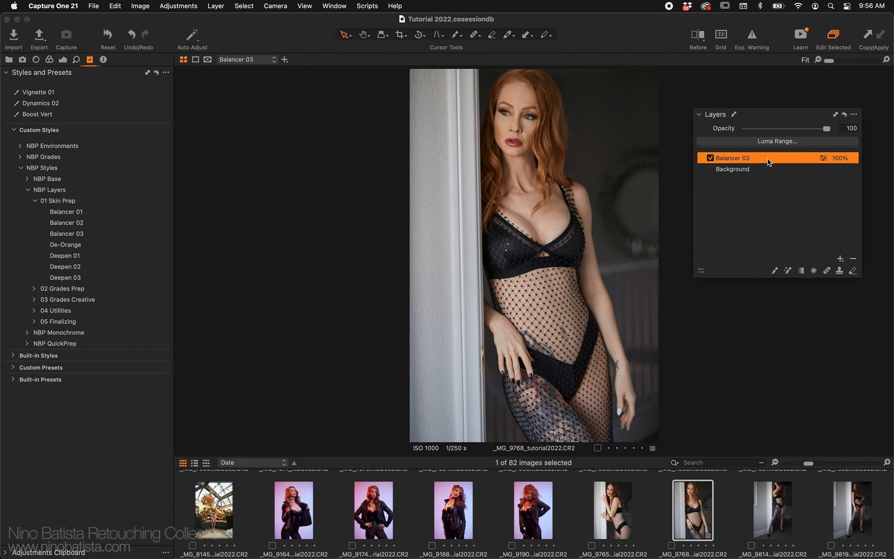
left_click(39, 60)
left_click(52, 60)
left_click(62, 60)
left_click(53, 61)
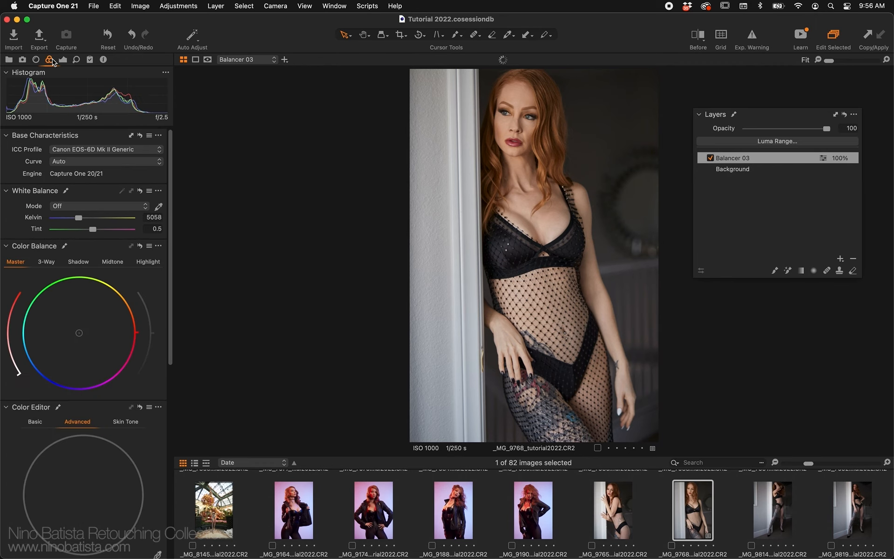
left_click(126, 421)
scroll(129, 419, "down", 2)
scroll(130, 420, "down", 6)
left_click_drag(99, 431, 83, 431)
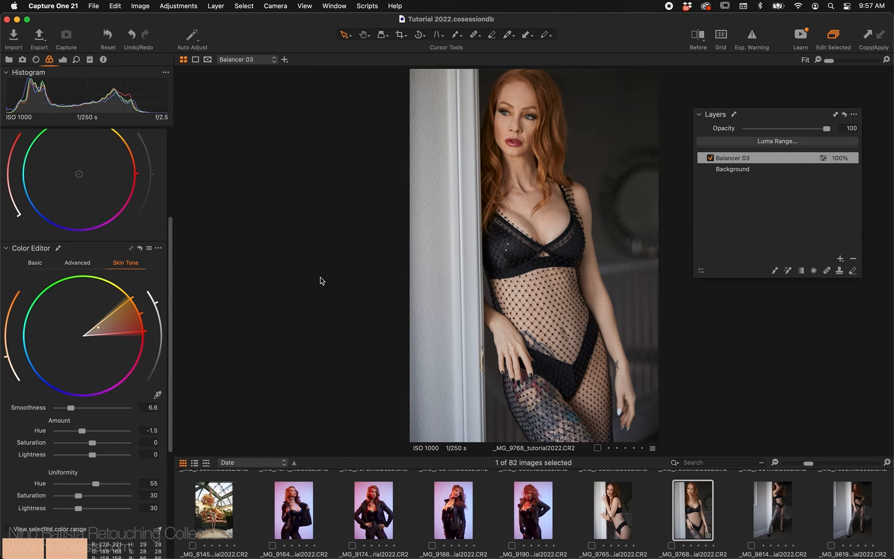
- Compare the Background and Balancer 03 skin tone settings, and toggle the Balancer 03 layer off and on to examine its effect
left_click(739, 170)
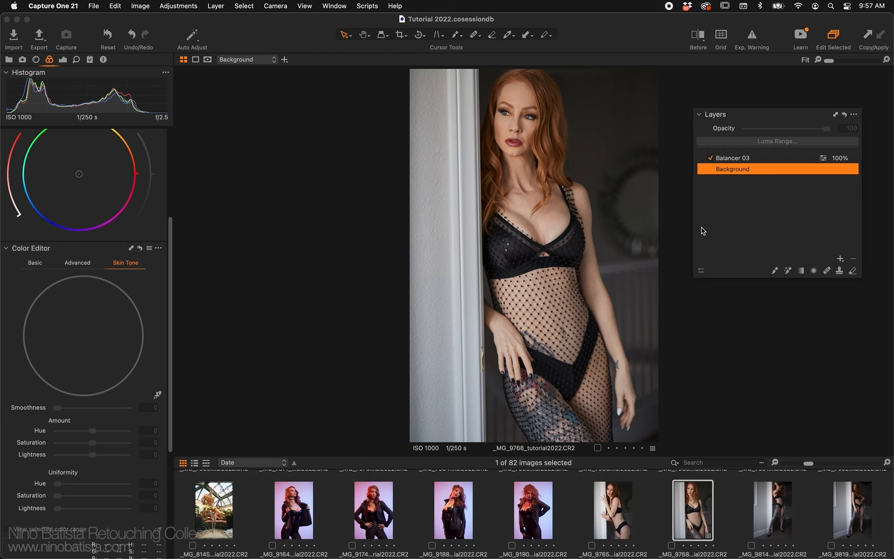
left_click(732, 158)
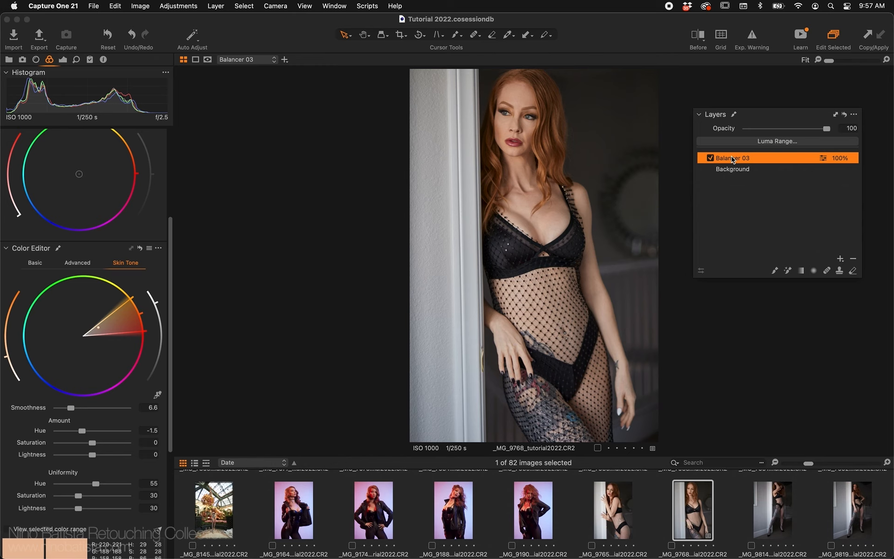
left_click(709, 158)
left_click(710, 158)
left_click(709, 158)
left_click(710, 158)
left_click(710, 158)
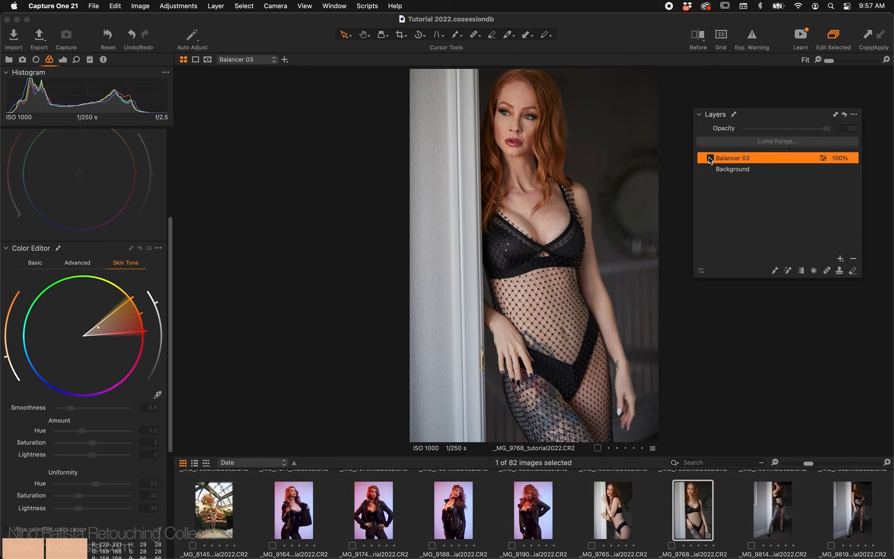
left_click(710, 158)
- Set the Balancer 03 layer's skin tone hue amount to -2, and lower the layer's opacity to 71
left_click(152, 430)
type("2")
key("Return")
left_click_drag(807, 130, 803, 132)
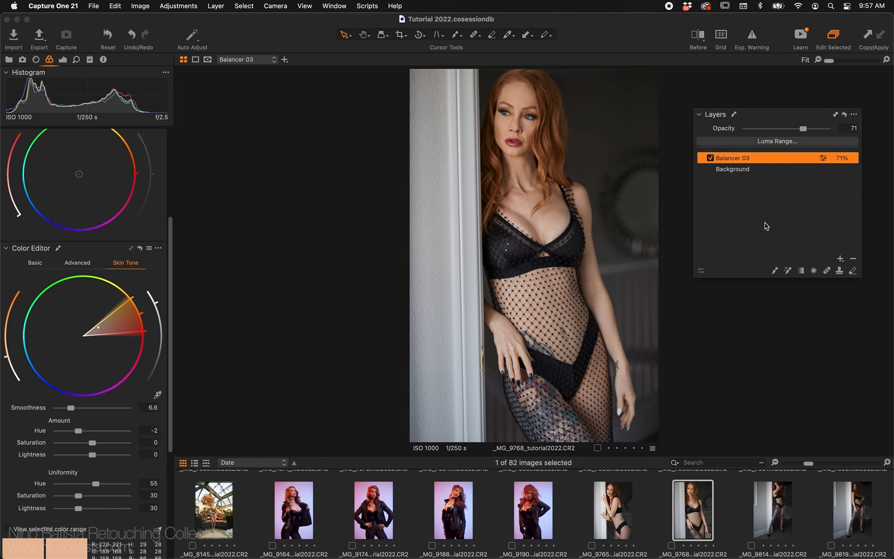
- Apply the Deepen 02 style from the 01 Skin Prep group to a new layer
scroll(49, 261, "up", 5)
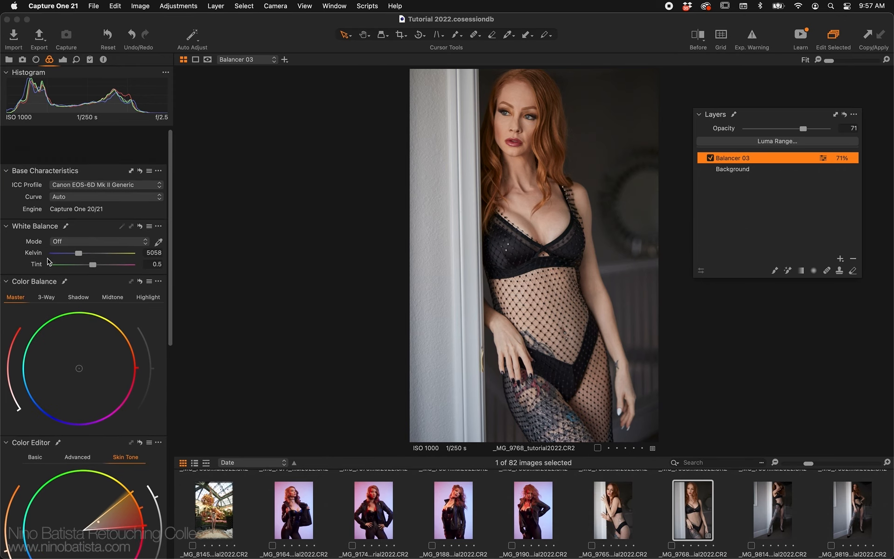
left_click(90, 59)
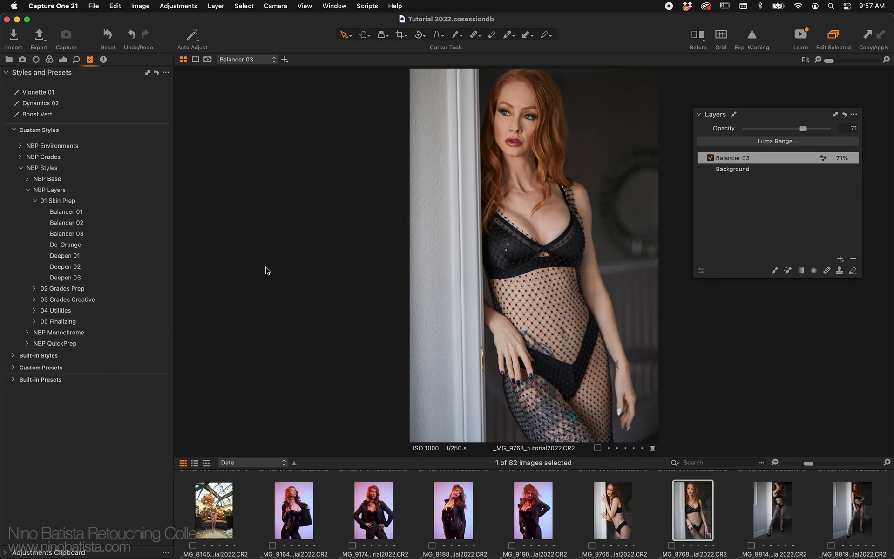
left_click(162, 247)
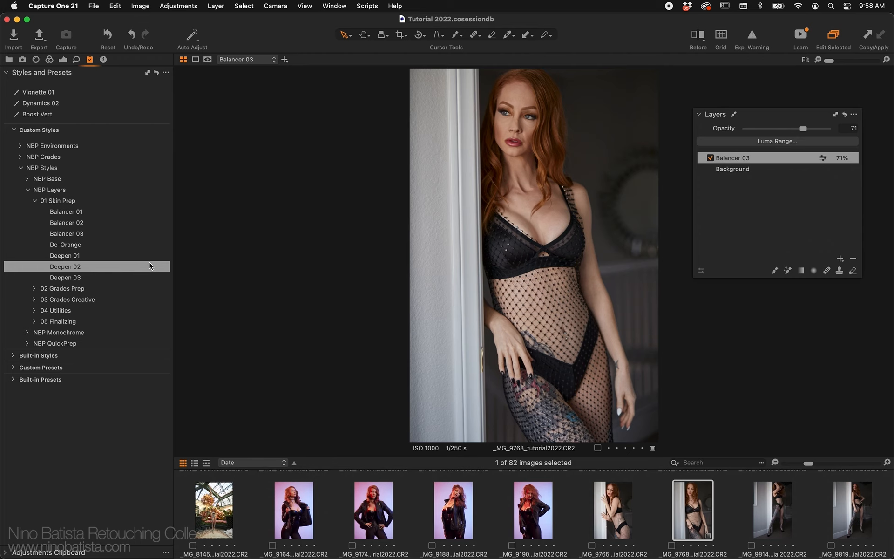
right_click(138, 266)
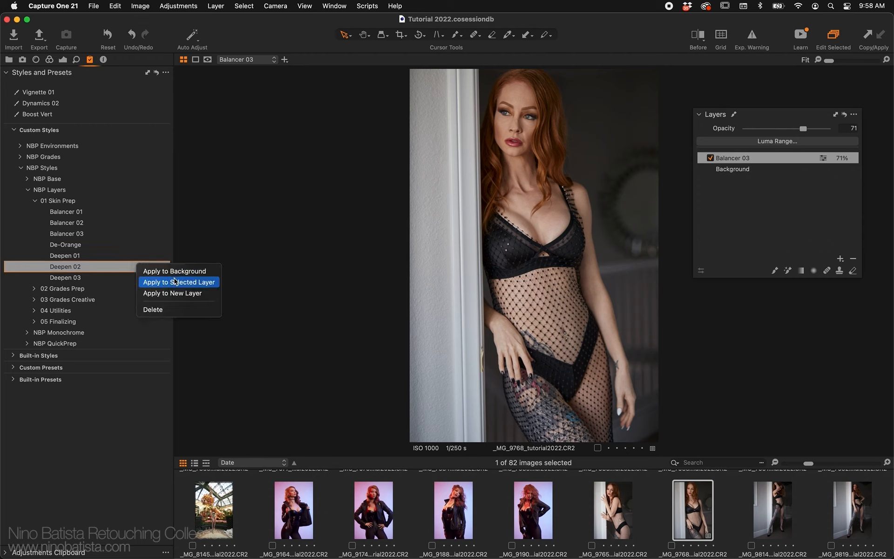
left_click(178, 294)
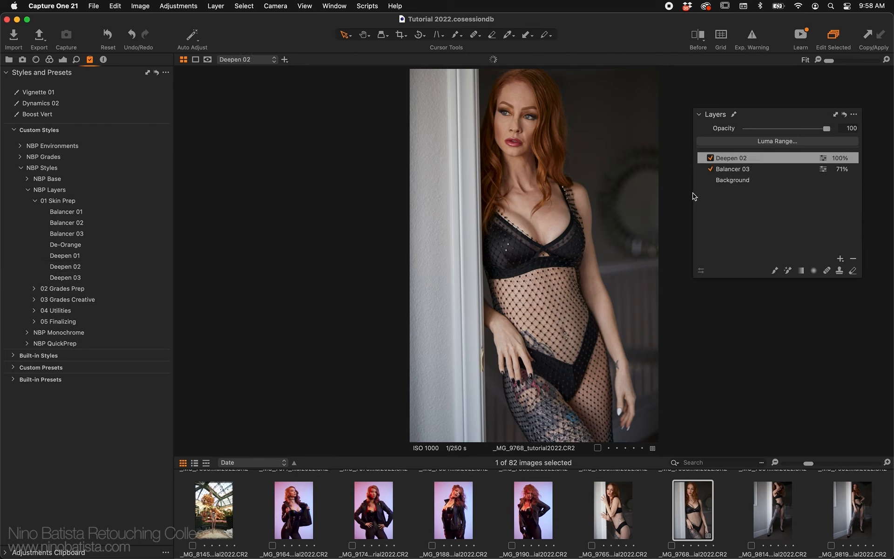
- Widen the Deepen 02 layer's hue range in the Advanced Color Editor toward yellow-green and magenta
left_click(63, 60)
scroll(67, 326, "down", 10)
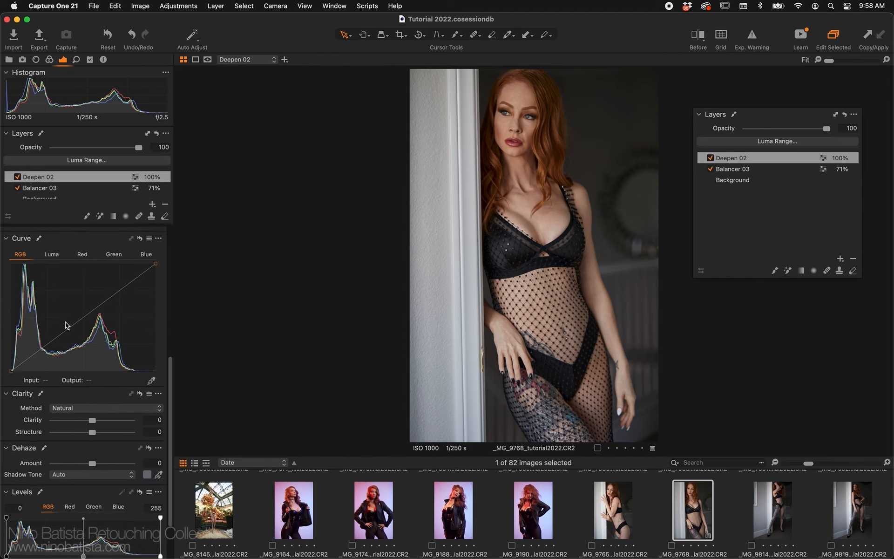
left_click(49, 60)
scroll(126, 305, "down", 3)
left_click(86, 372)
scroll(119, 374, "down", 3)
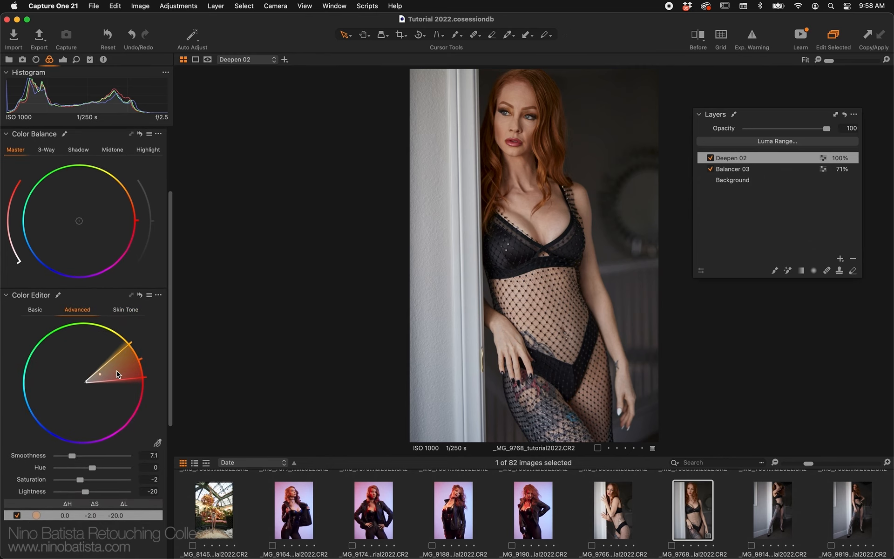
left_click_drag(148, 378, 149, 391)
left_click_drag(131, 343, 115, 327)
left_click_drag(146, 393, 142, 406)
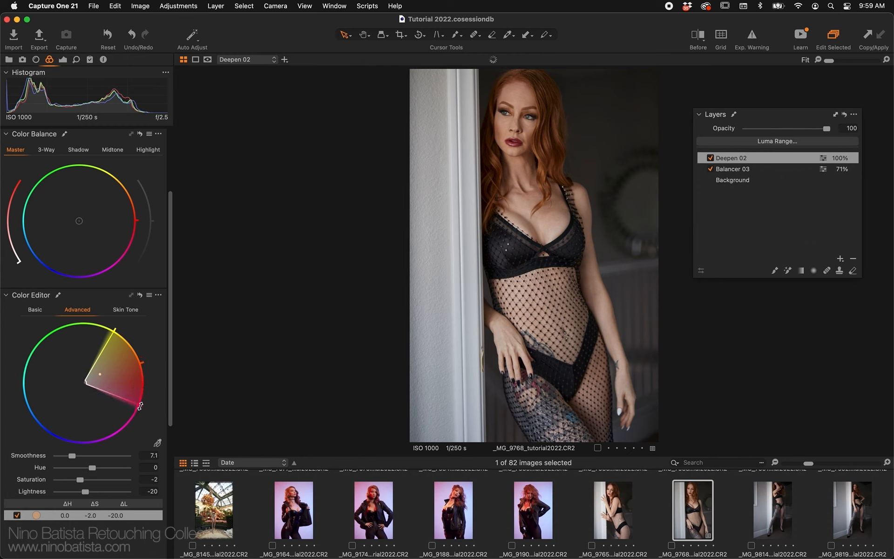
- Toggle the Deepen 02 layer to judge its effect, and extend its color range slightly further at both hue limits
left_click(710, 158)
left_click(711, 158)
left_click(710, 159)
left_click(710, 158)
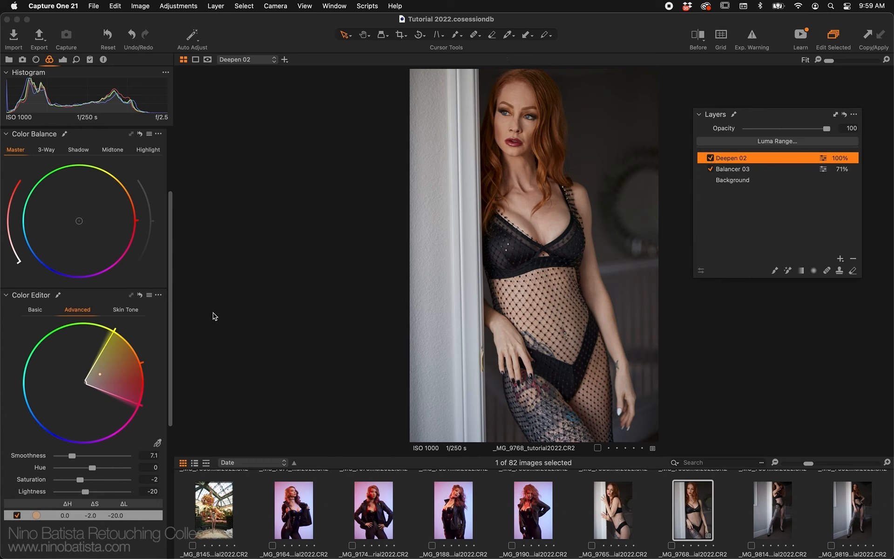
mouse_move(114, 329)
left_mouse_down()
mouse_move(55, 318)
mouse_move(77, 311)
mouse_move(105, 324)
left_mouse_up()
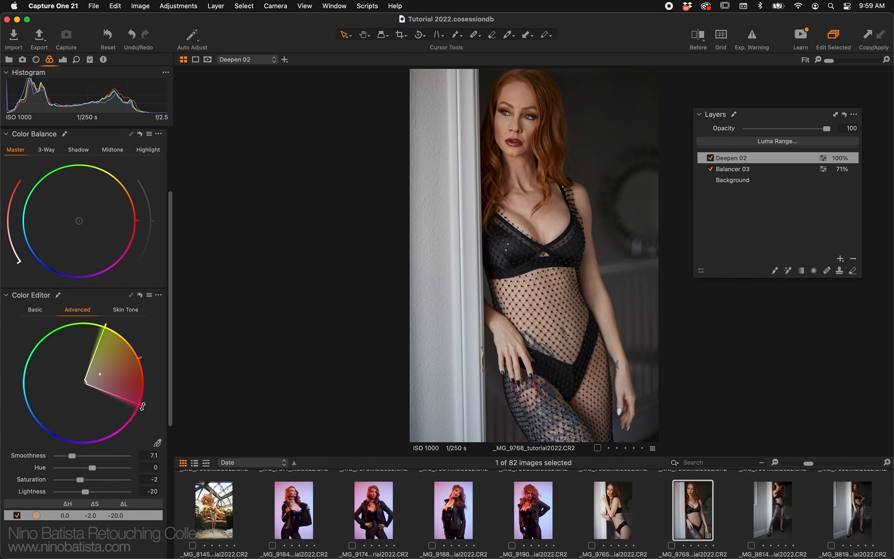
mouse_move(137, 412)
left_mouse_down()
mouse_move(97, 452)
mouse_move(136, 413)
left_mouse_up()
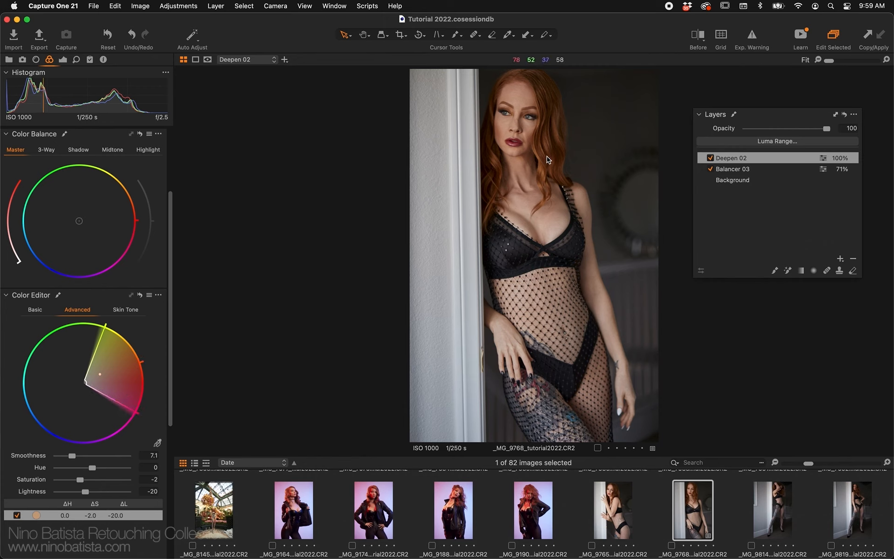
- Compare the portrait with the Deepen 02 layer off and on, and lower the layer's opacity to 74
left_click(711, 158)
left_click(711, 158)
left_click(711, 159)
left_click(711, 159)
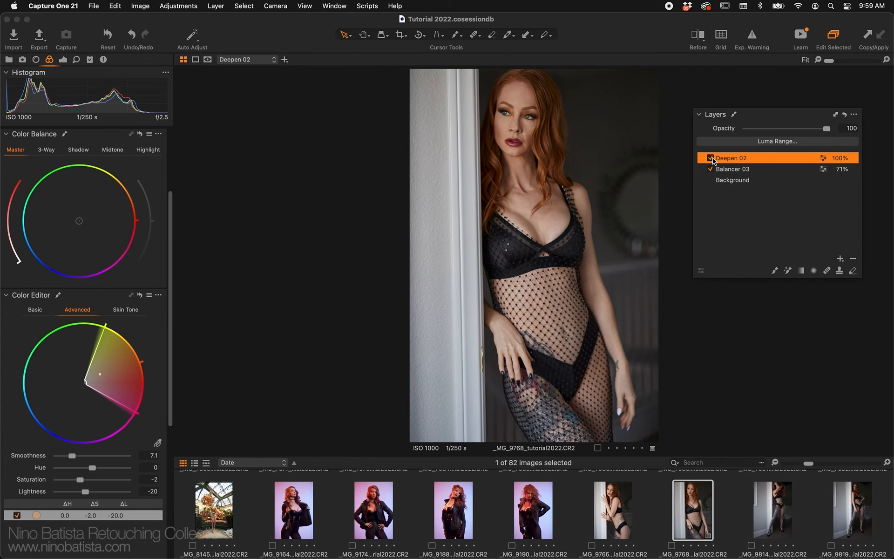
left_click_drag(827, 128, 806, 129)
- Apply the Pre-Grade 2 style from the 02 Grades Prep group to a new layer, and check the layer's effect
left_click(90, 60)
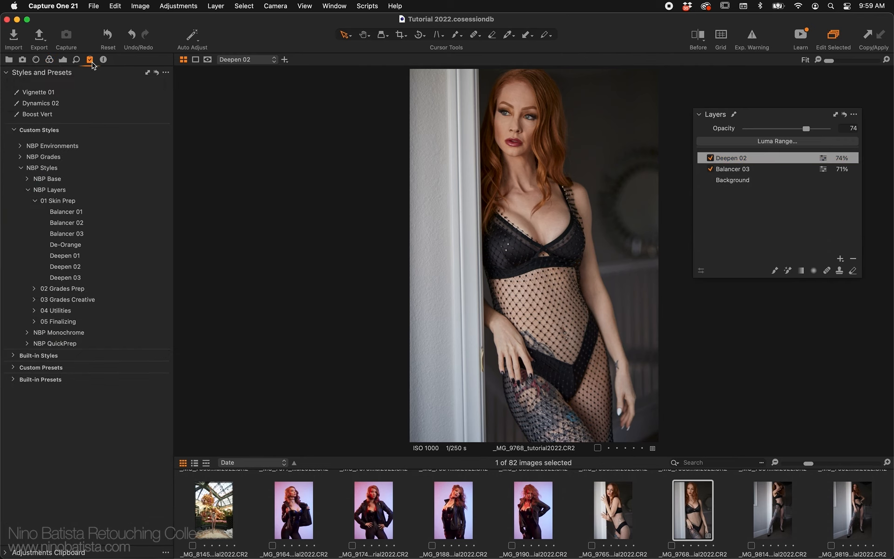
left_click(35, 200)
left_click(35, 211)
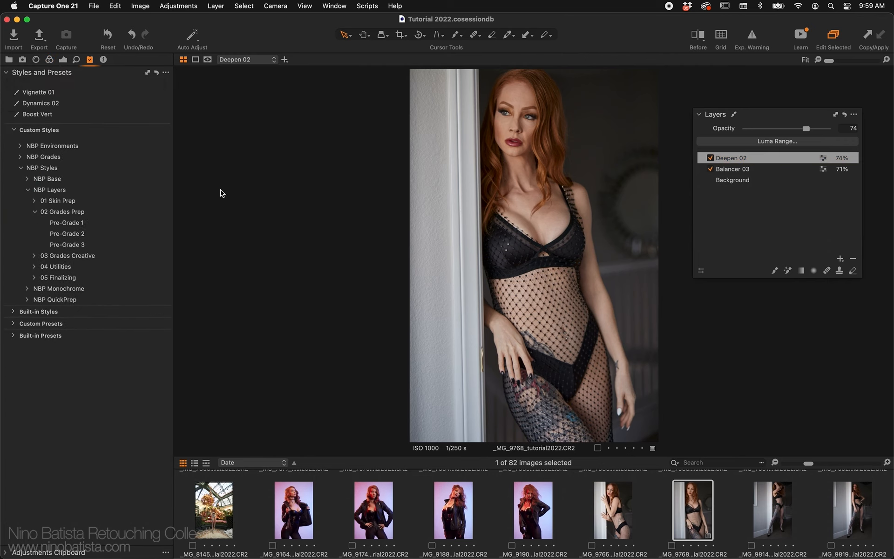
right_click(136, 236)
left_click(181, 261)
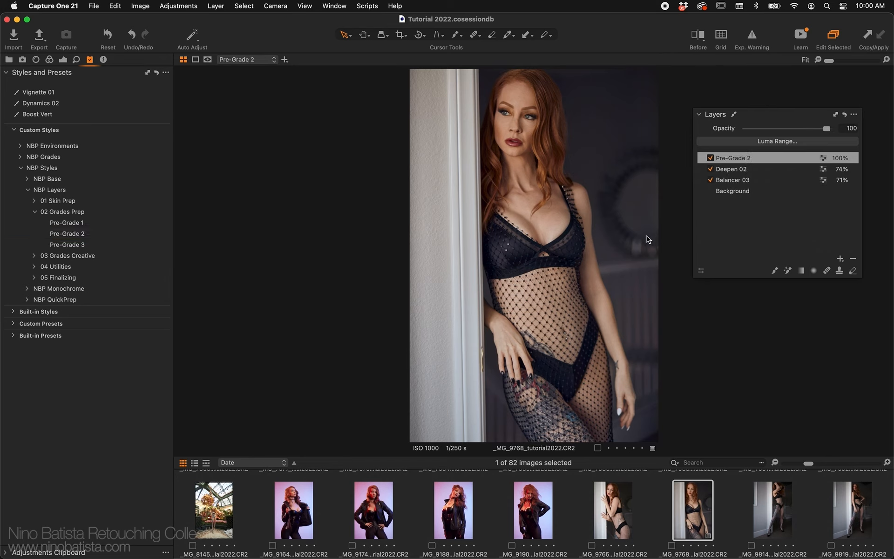
left_click(711, 160)
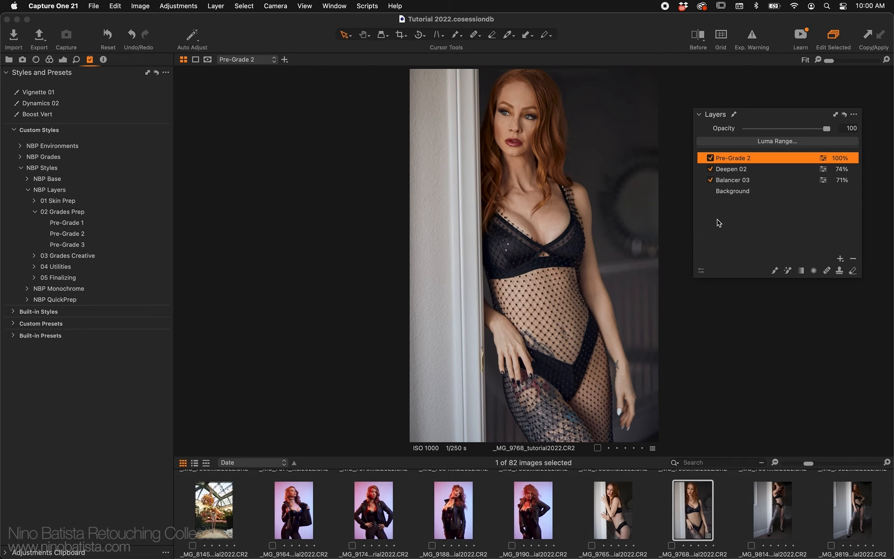
- Preview the Creative 01 to Creative 10 styles of the 03 Grades Creative group on the portrait
left_click(36, 213)
left_click(34, 223)
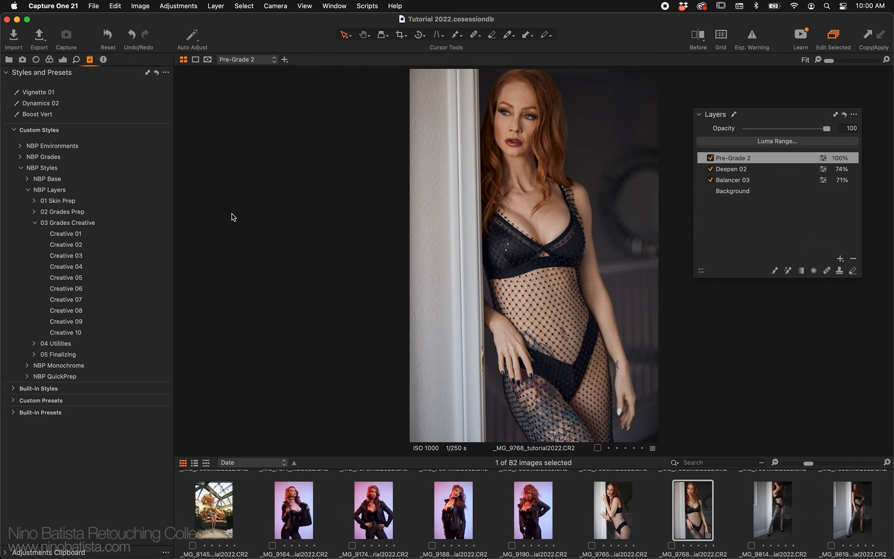
left_click(109, 235)
left_click(107, 247)
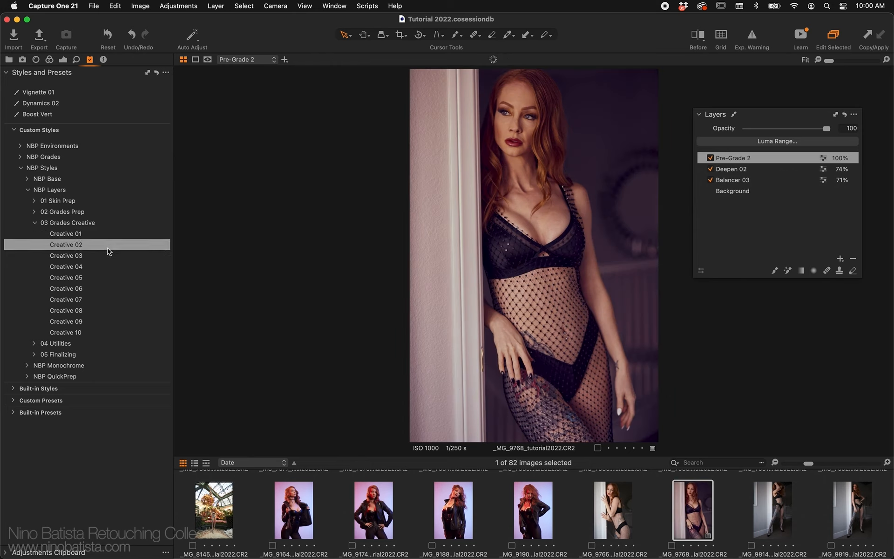
left_click(109, 255)
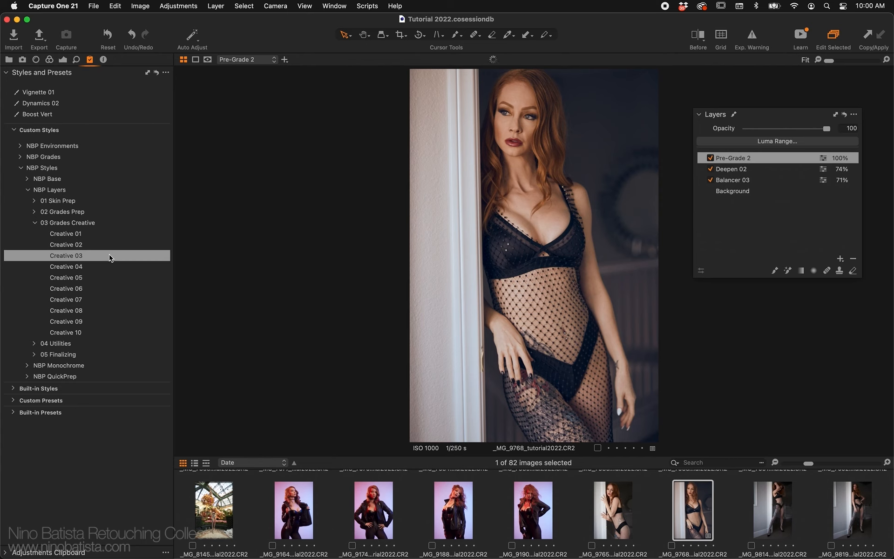
left_click(112, 267)
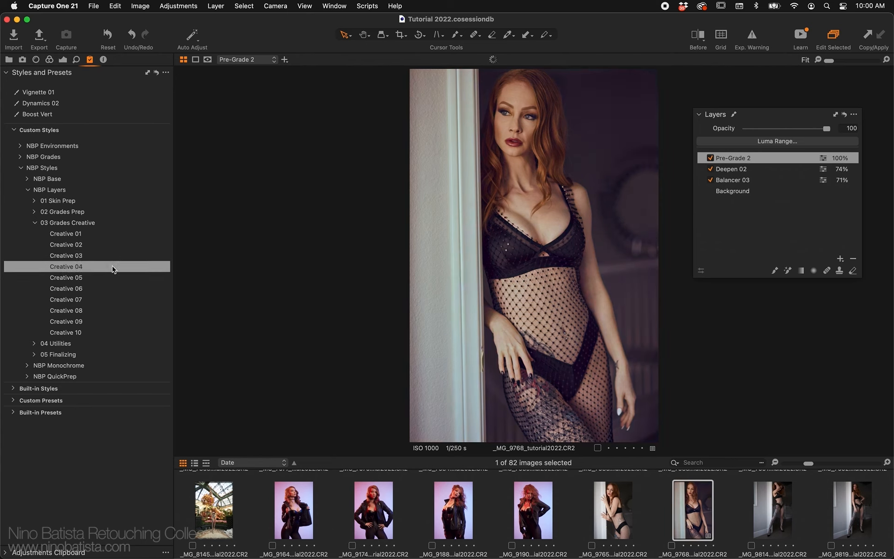
left_click(114, 278)
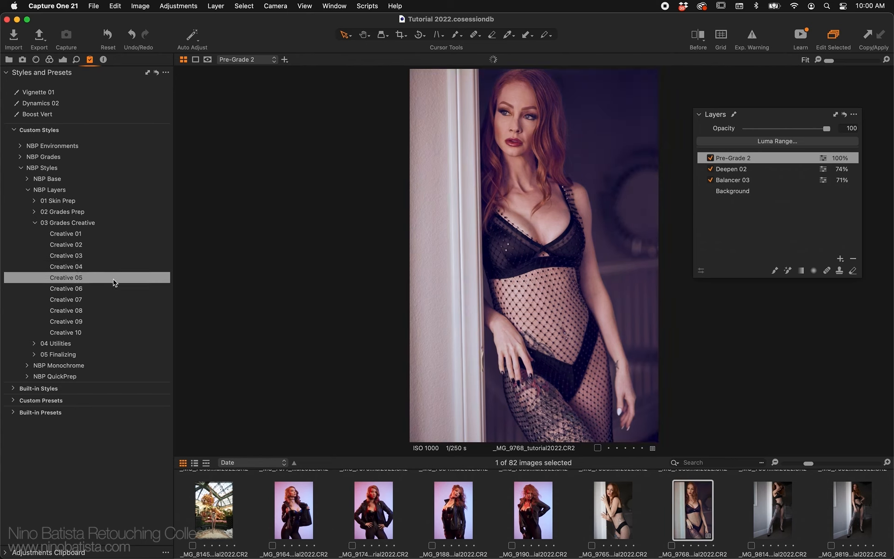
left_click(114, 288)
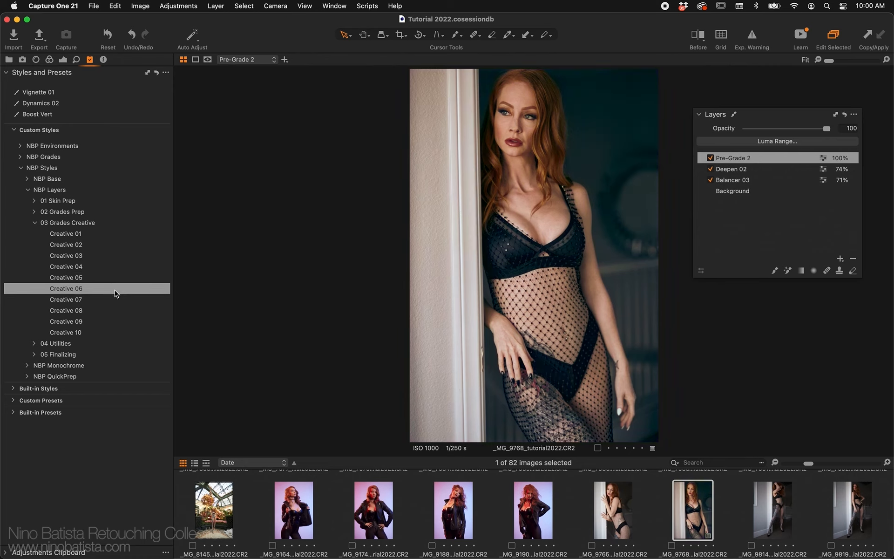
left_click(117, 300)
left_click(120, 310)
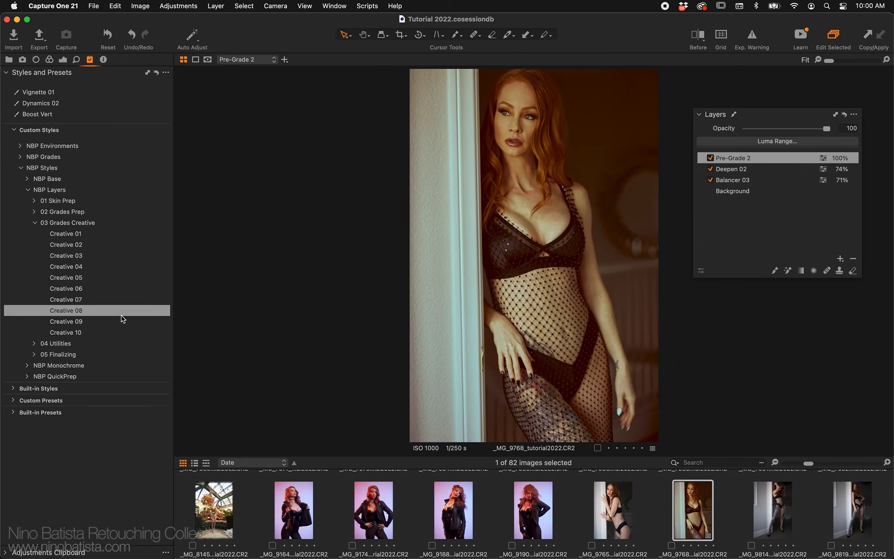
left_click(120, 321)
left_click(121, 330)
left_click(122, 321)
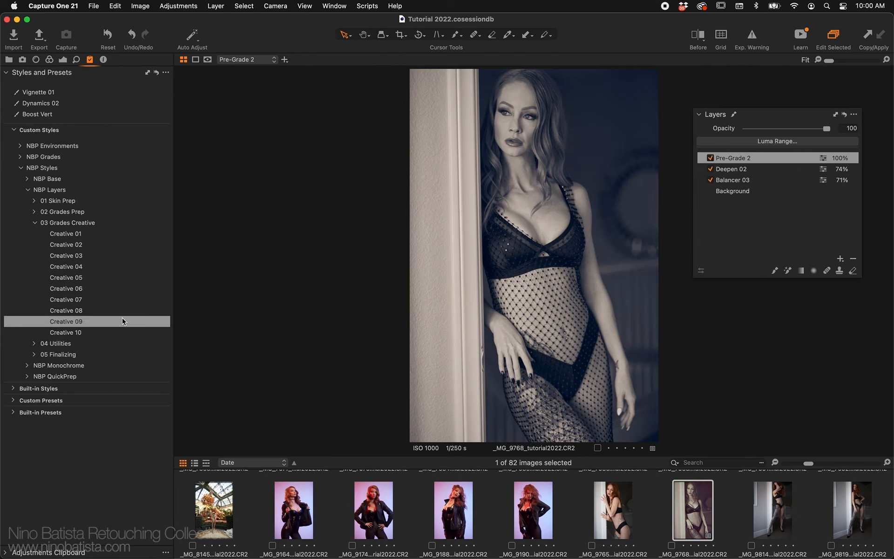
left_click(131, 288)
left_click(138, 244)
left_click(139, 234)
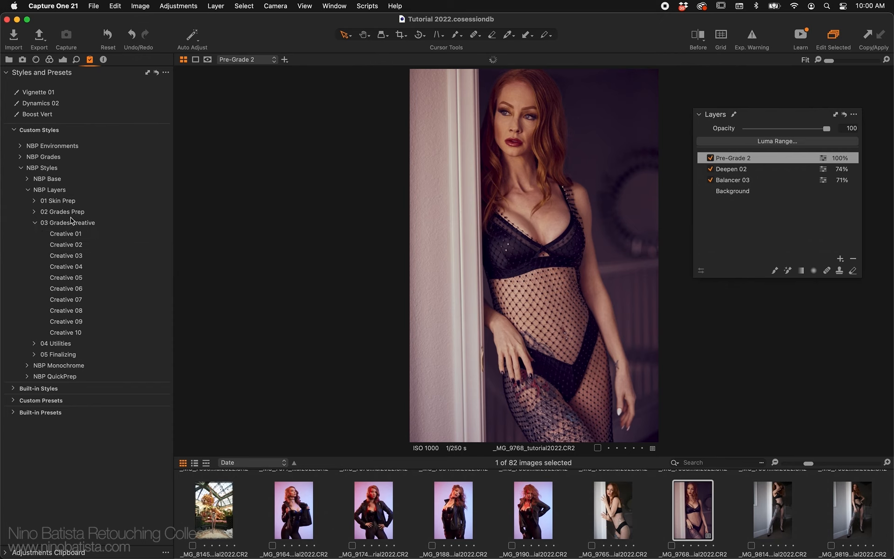
left_click(100, 300)
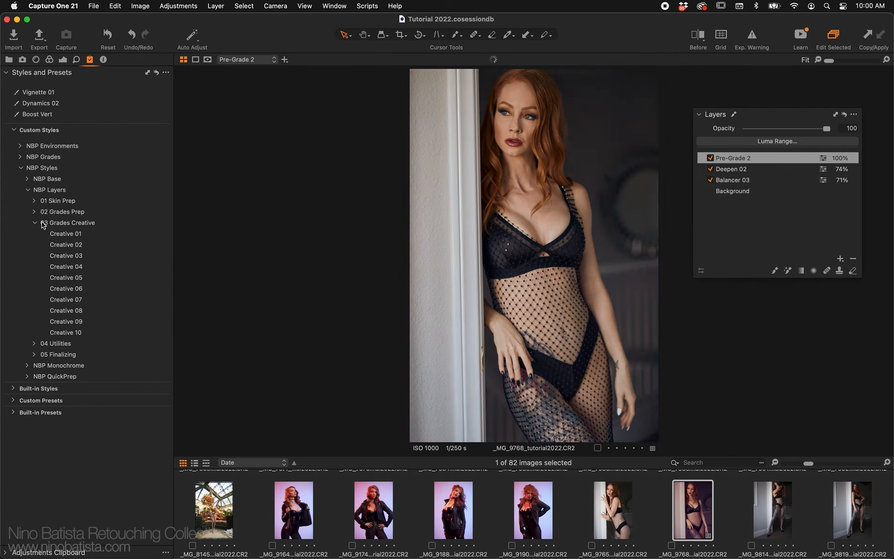
- Apply the Boost Lum Highlights style from the 04 Utilities group to a new layer
left_click(34, 223)
left_click(36, 233)
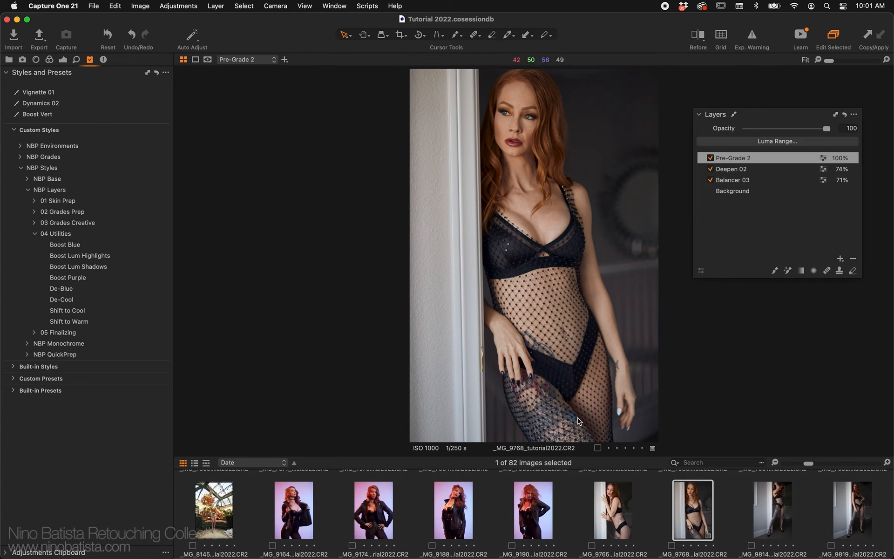
right_click(148, 262)
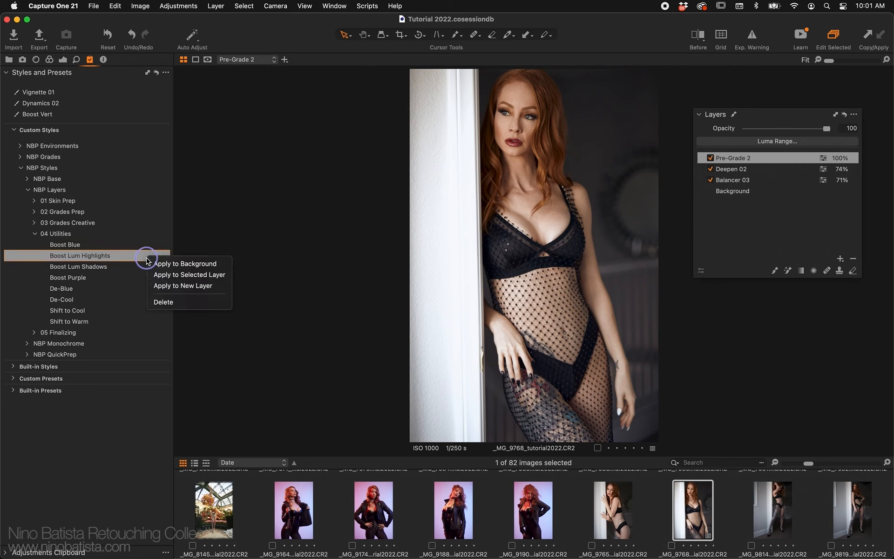
left_click(165, 285)
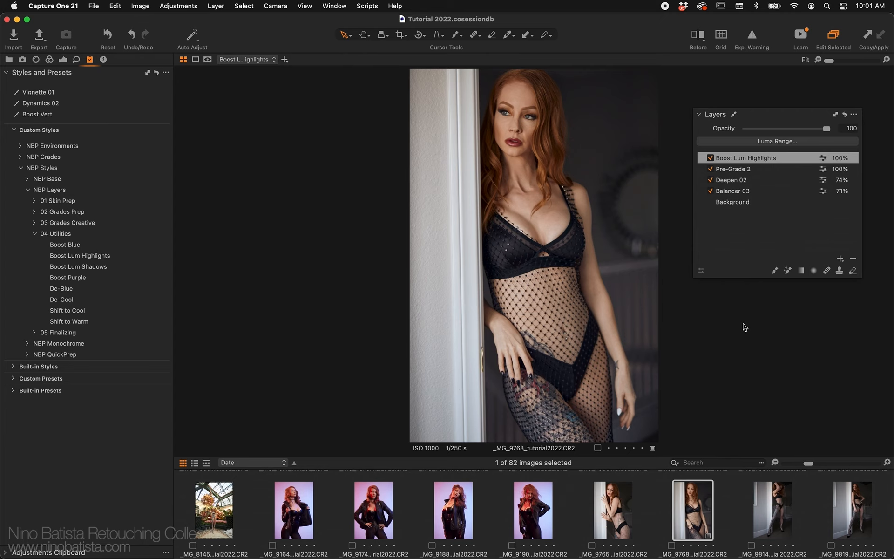
- Toggle the Boost Lum Highlights layer off and on to compare its effect, and delete the layer
left_click(710, 158)
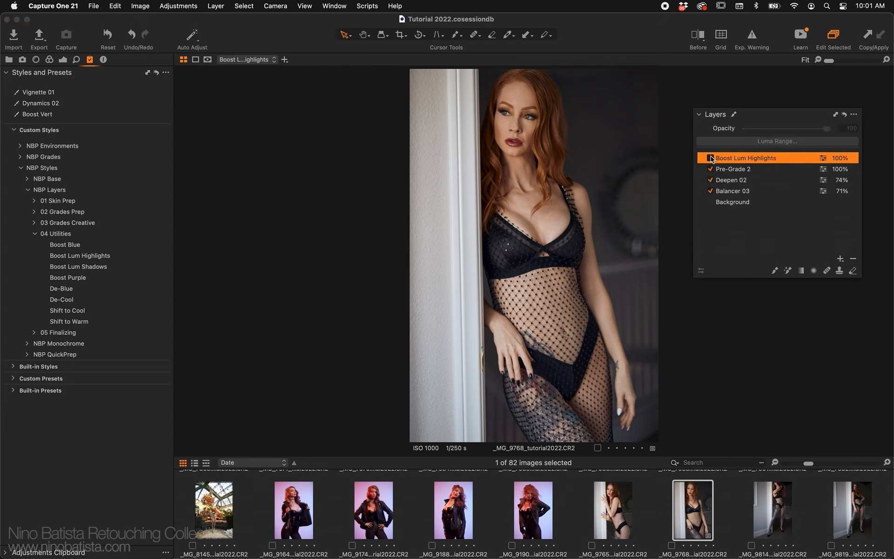
left_click(711, 157)
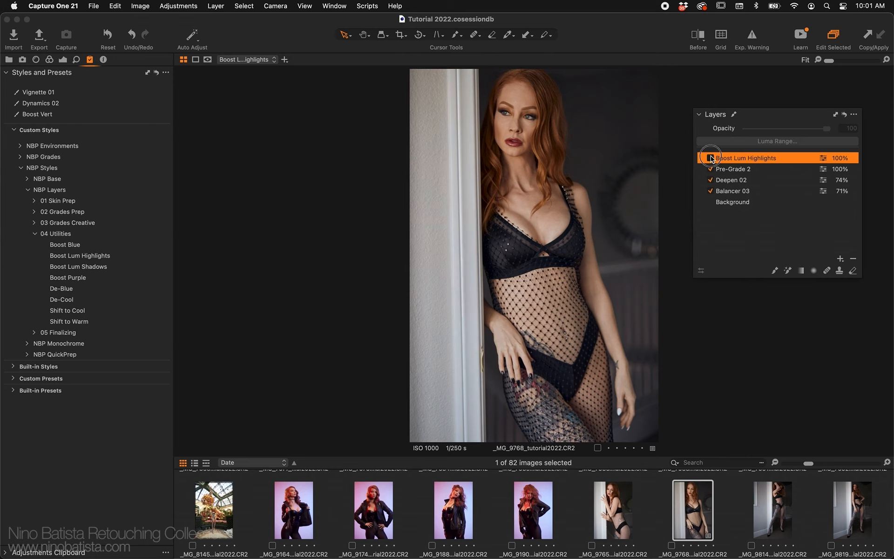
left_click(711, 158)
left_click(710, 157)
left_click(710, 158)
left_click(710, 157)
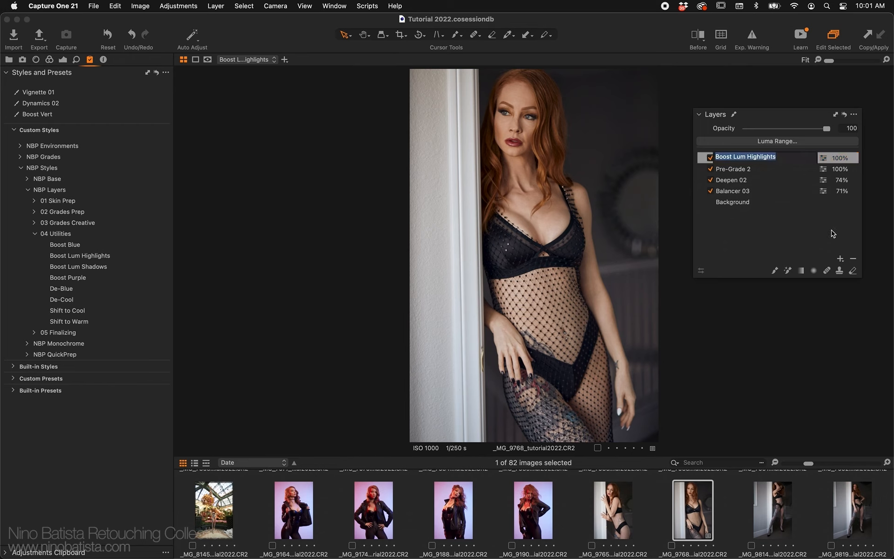
left_click(855, 258)
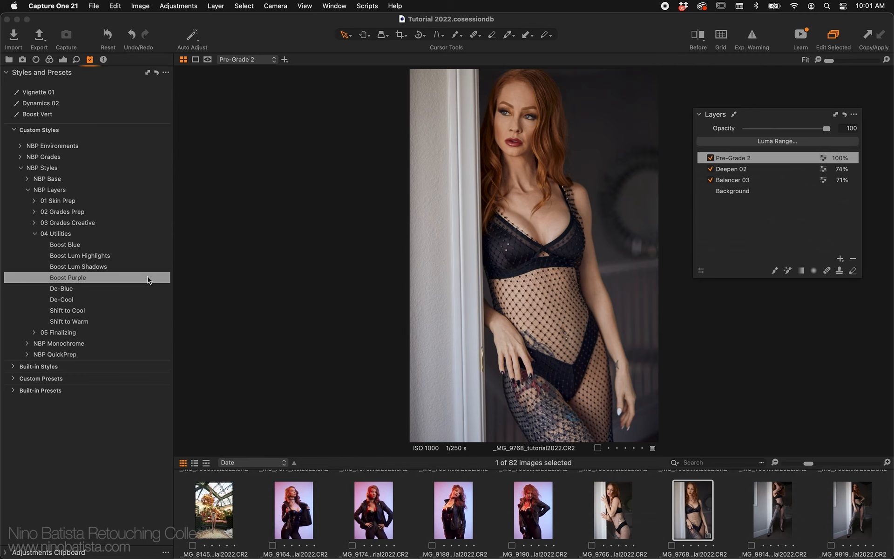
- Preview De-Blue and De-Cool, and apply De-Cool to a new layer at 52 opacity
left_click(146, 291)
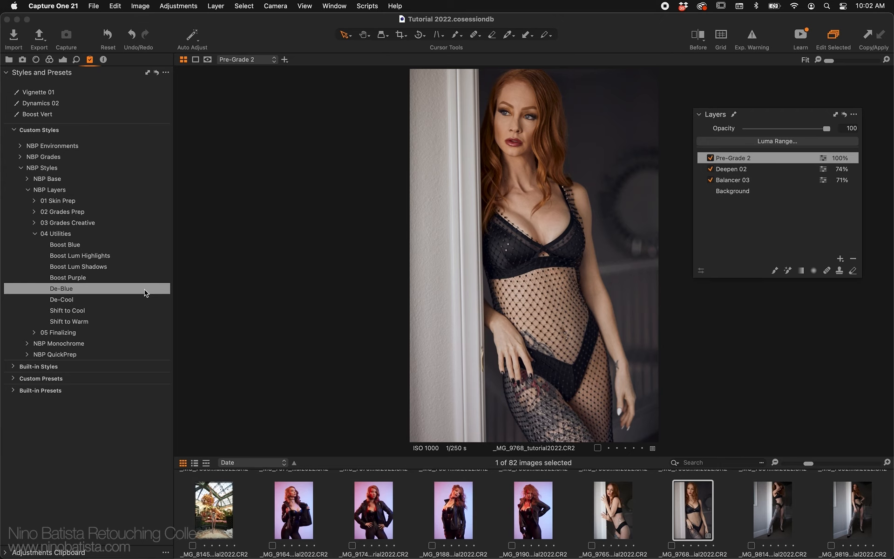
left_click(141, 301)
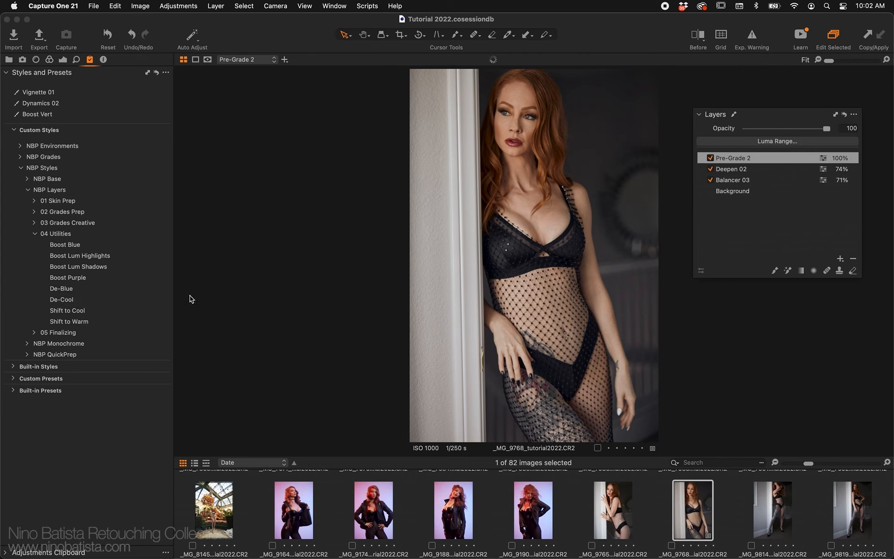
right_click(151, 302)
left_click(187, 328)
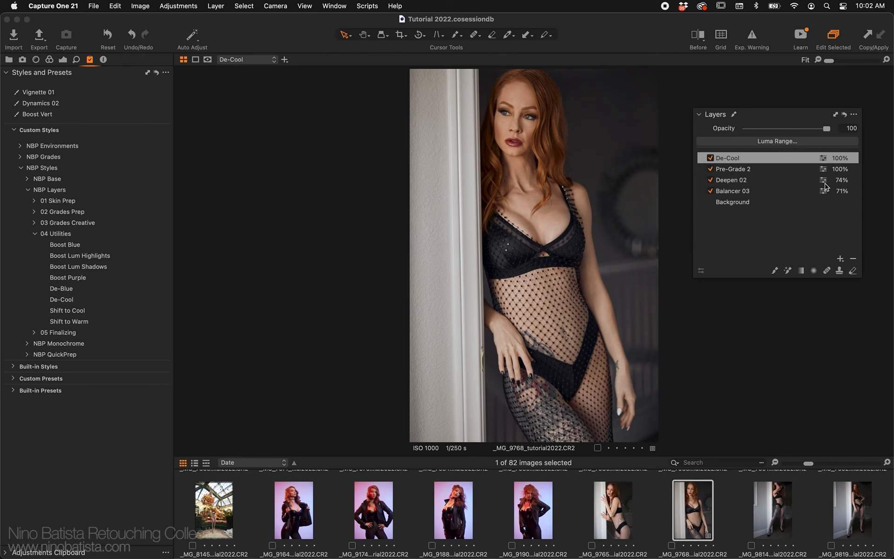
left_click(787, 129)
- Apply the Compressor 01 style from the 05 Finalizing group to a new layer, and check the layer's effect
left_click(35, 234)
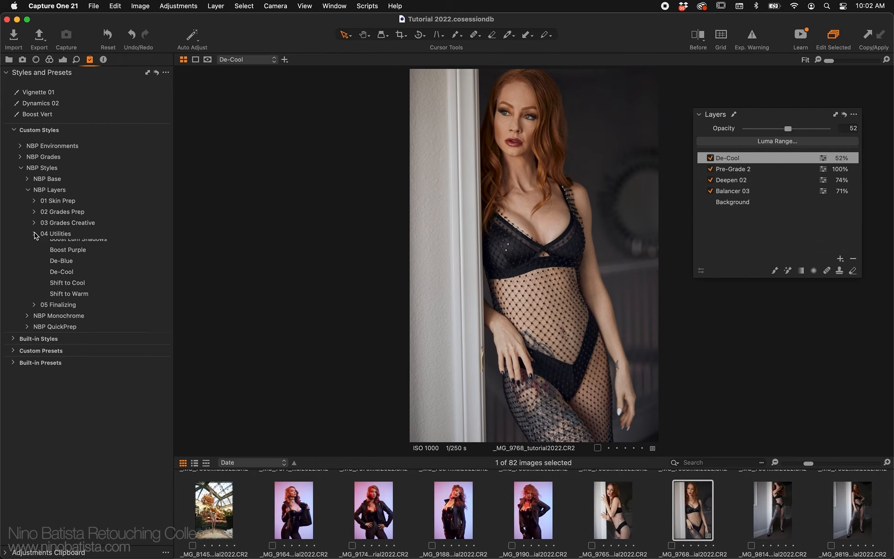
left_click(35, 245)
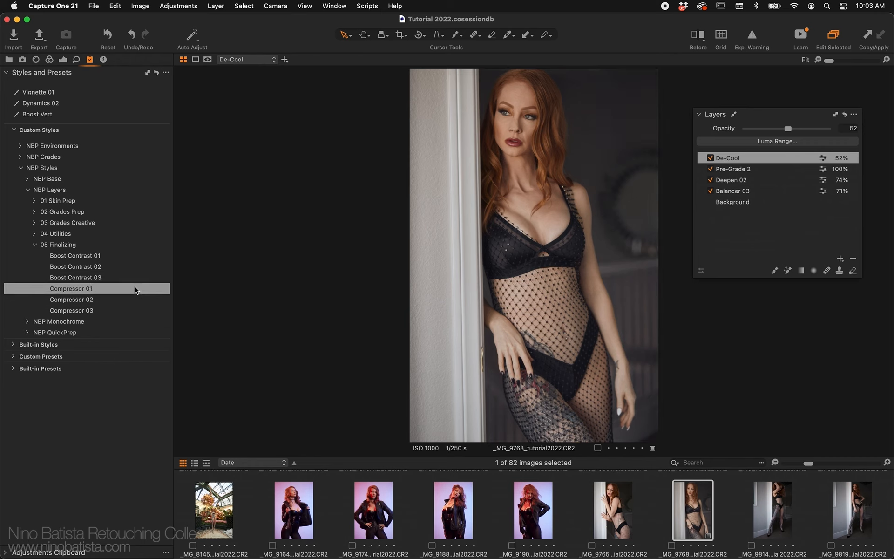
right_click(135, 289)
left_click(166, 313)
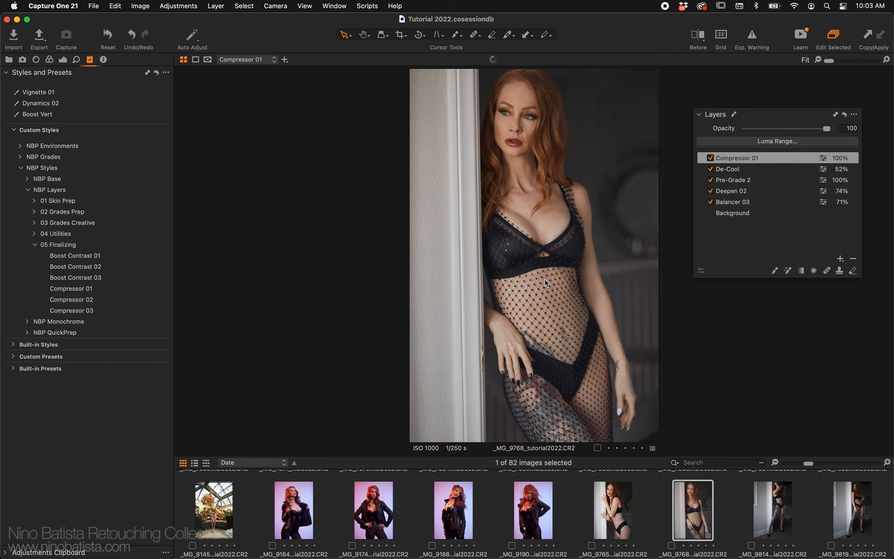
left_click(711, 159)
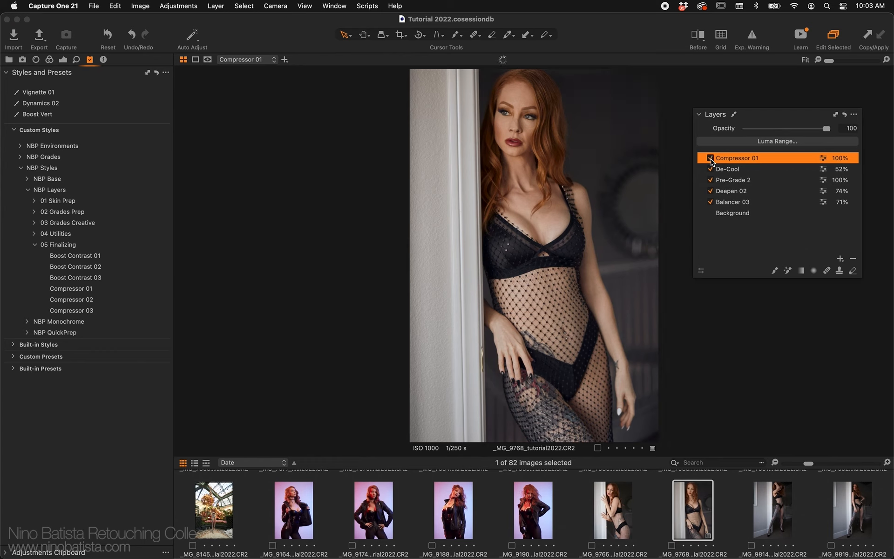
- Set the Compressor 01 layer's opacity to 67 and compare the portrait with its unedited version
left_click_drag(826, 129, 800, 130)
key("y")
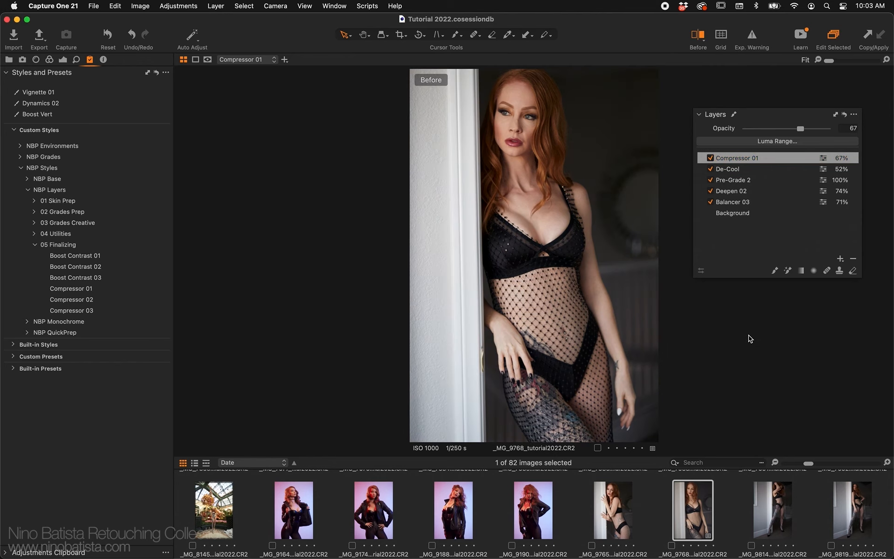
key("y")
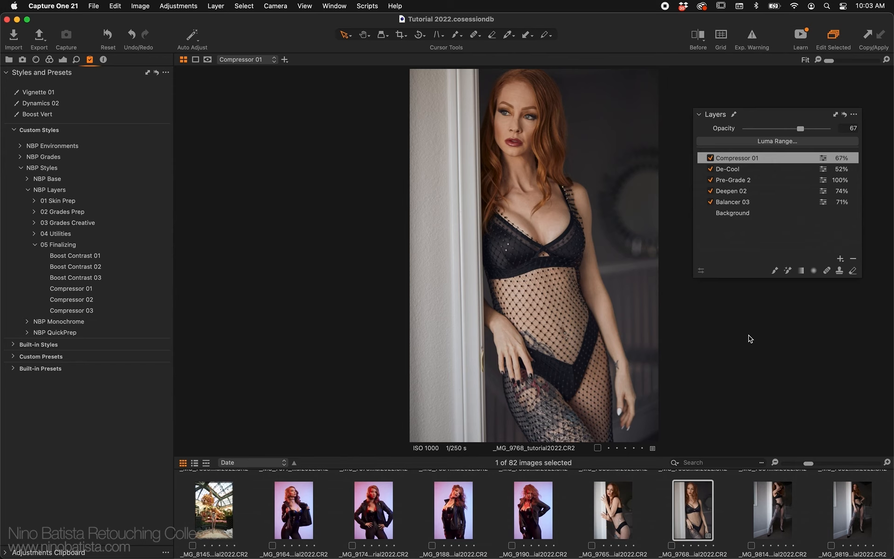
- Preview the Cool and Warm grade styles from the NBP Grades collection on the portrait
left_click(35, 244)
left_click(20, 168)
left_click(21, 158)
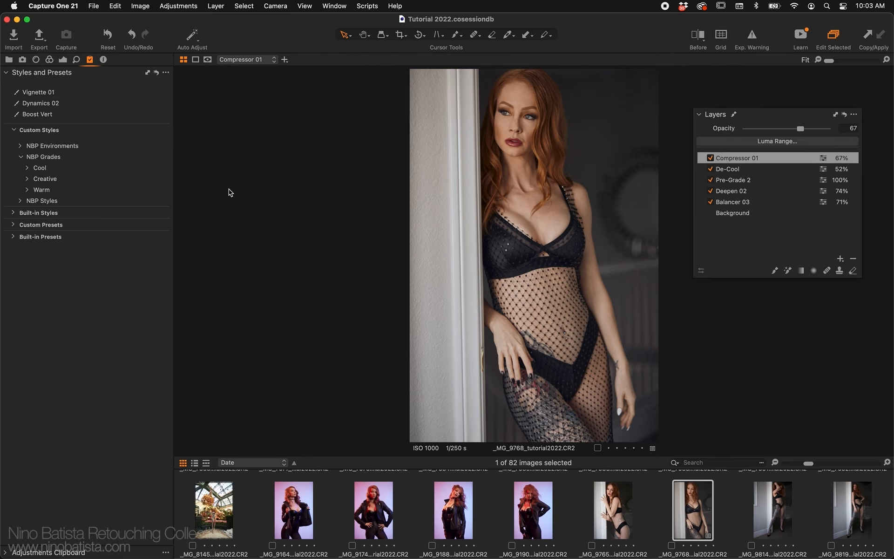
left_click(28, 168)
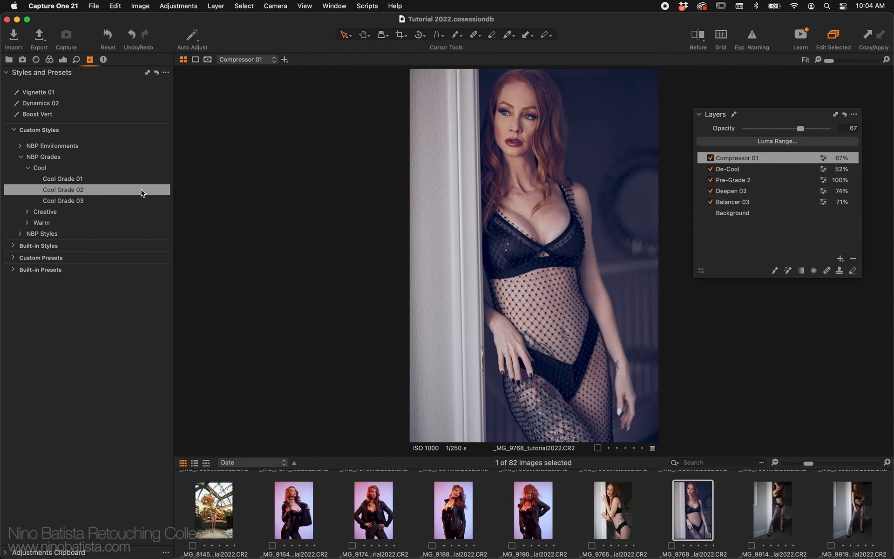
left_click(28, 169)
left_click(28, 190)
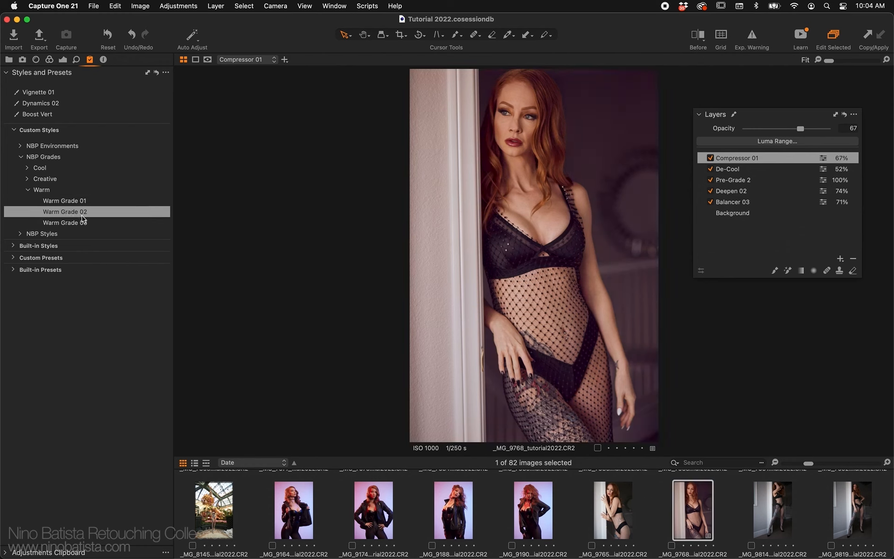
left_click(28, 190)
- Preview Simple Grade 01 through Simple Grade 10 from the Creative grades on the portrait
left_click(28, 179)
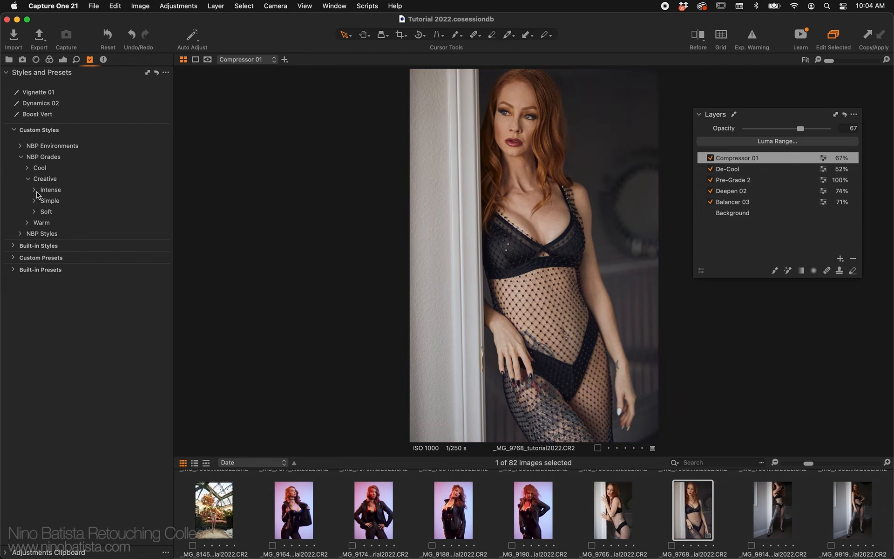
left_click(35, 201)
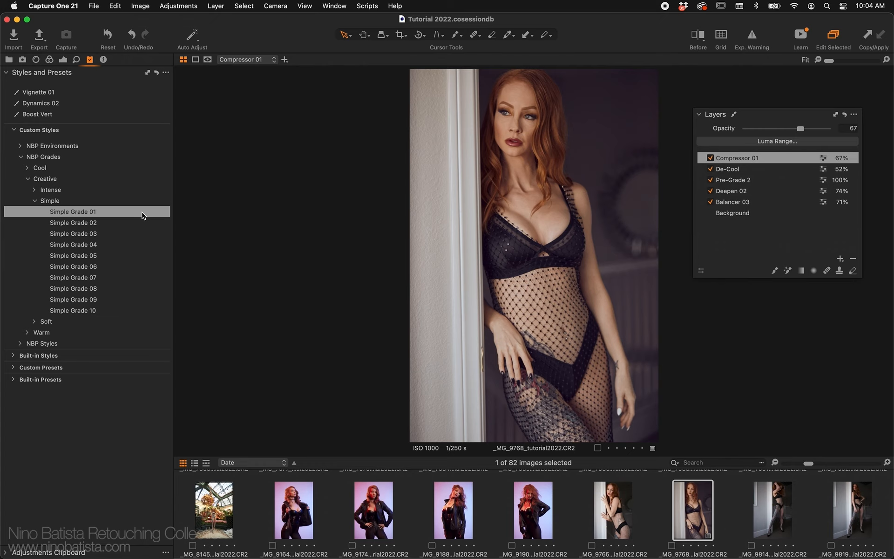
left_click(138, 223)
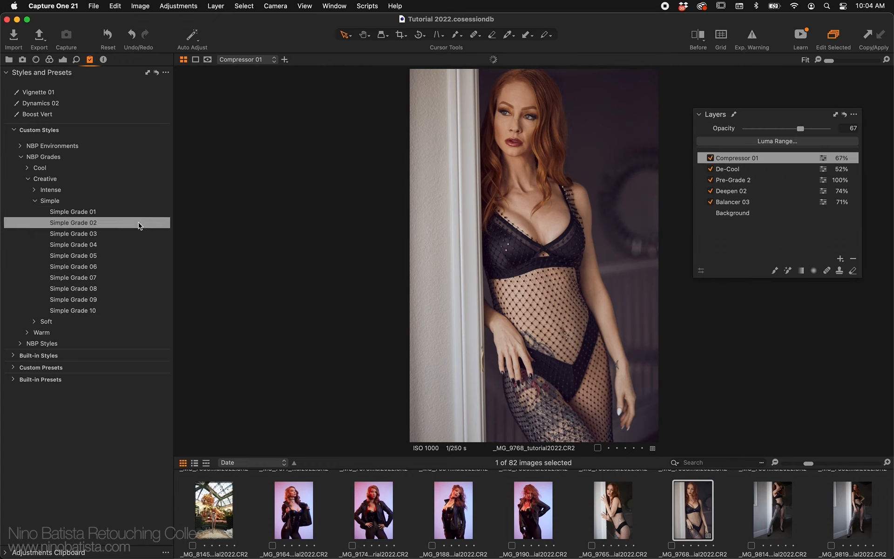
left_click(138, 234)
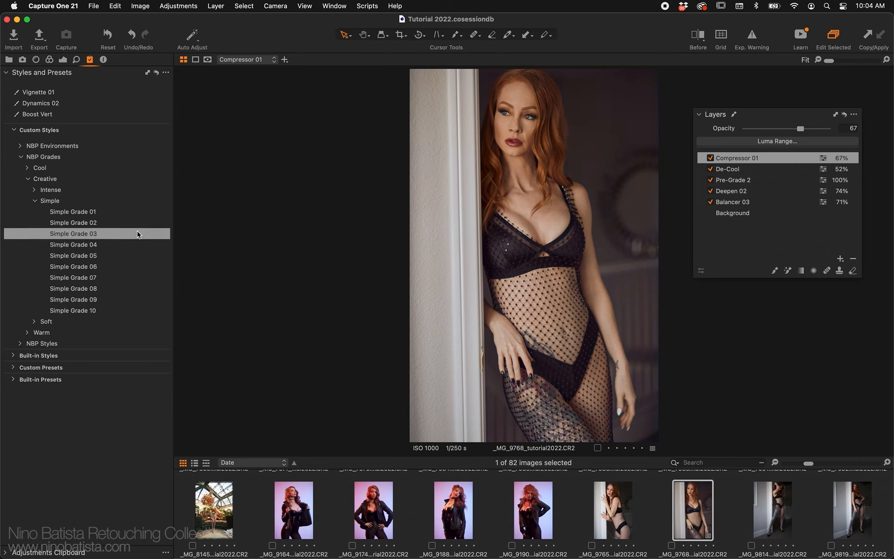
left_click(135, 245)
left_click(134, 256)
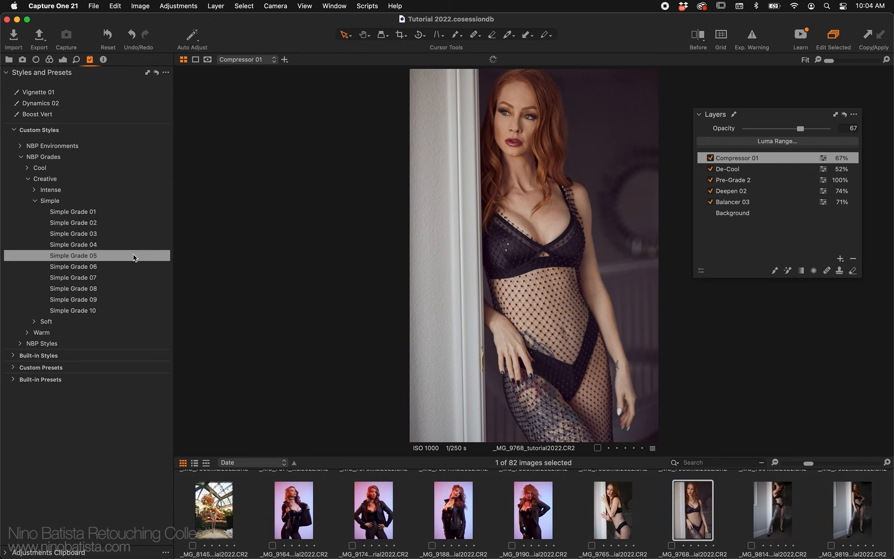
left_click(131, 268)
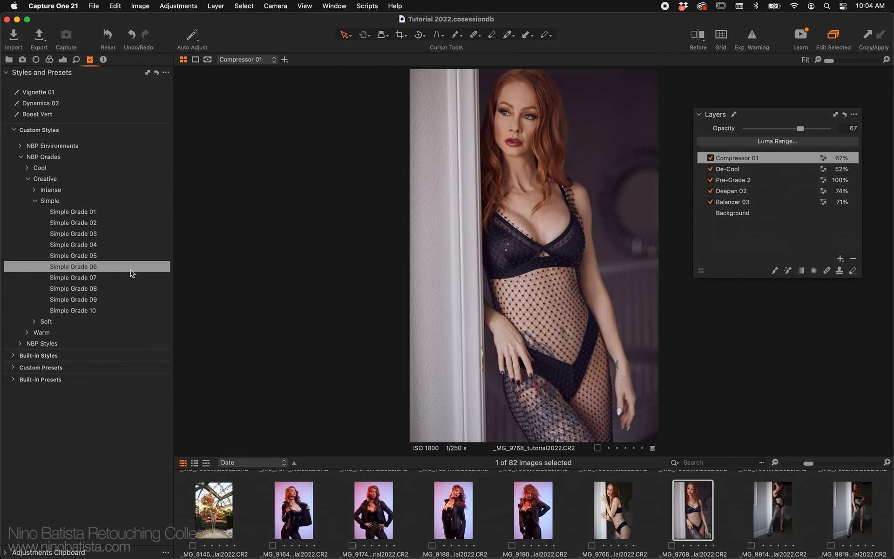
left_click(131, 279)
left_click(130, 290)
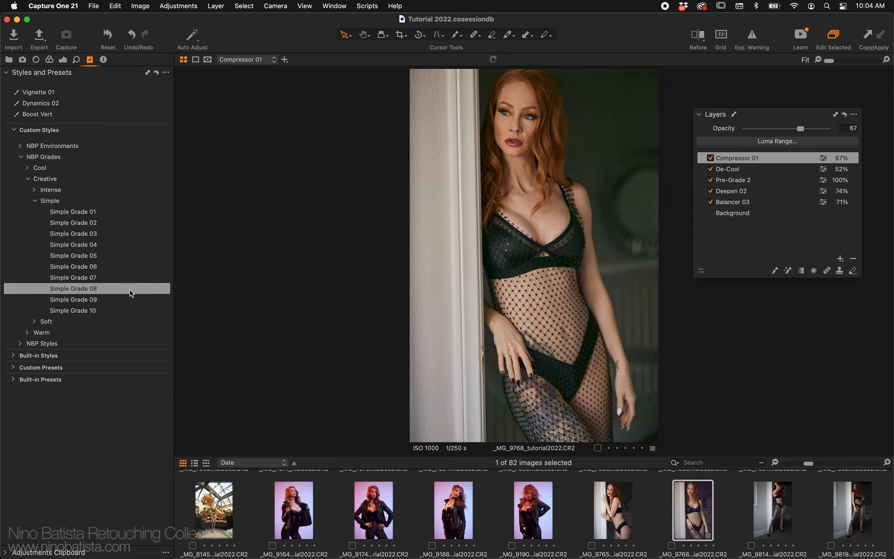
left_click(128, 299)
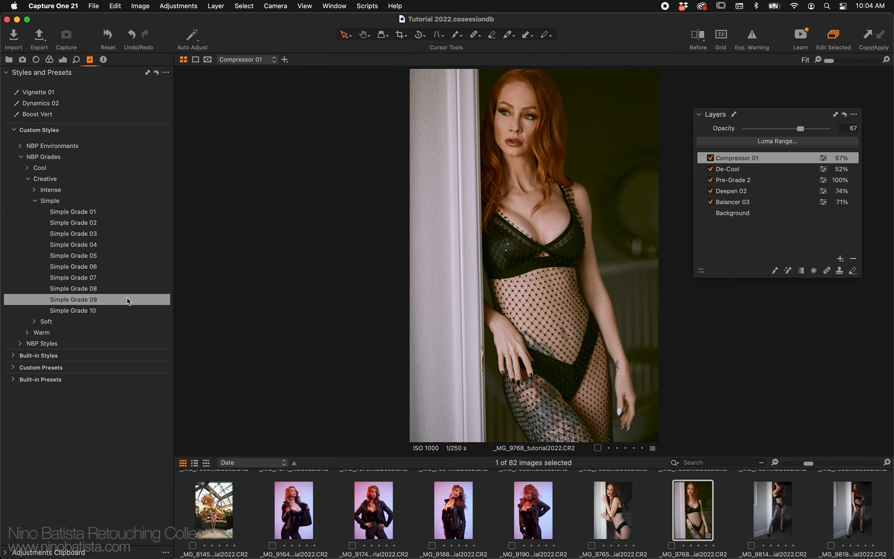
left_click(126, 310)
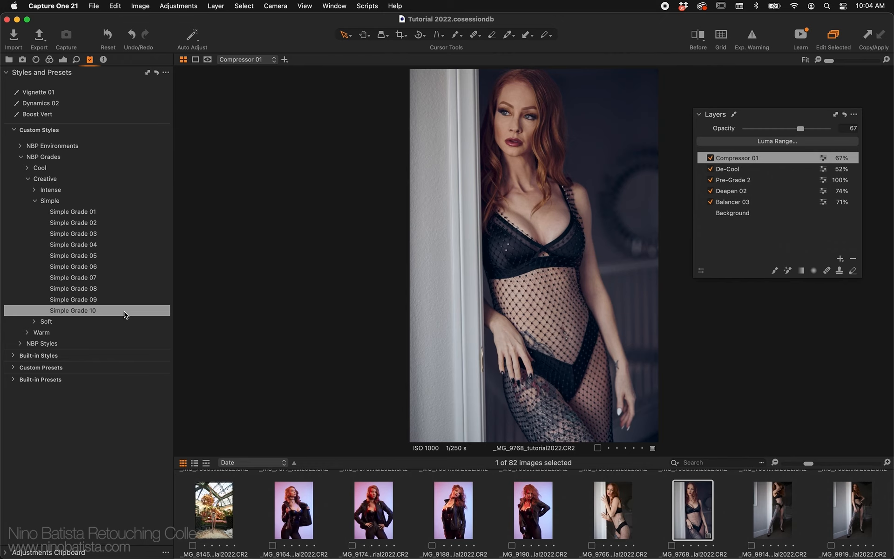
- Preview the Intense creative grades and apply Intense Grade 05 to a new layer at 43 opacity
left_click(35, 200)
left_click(34, 190)
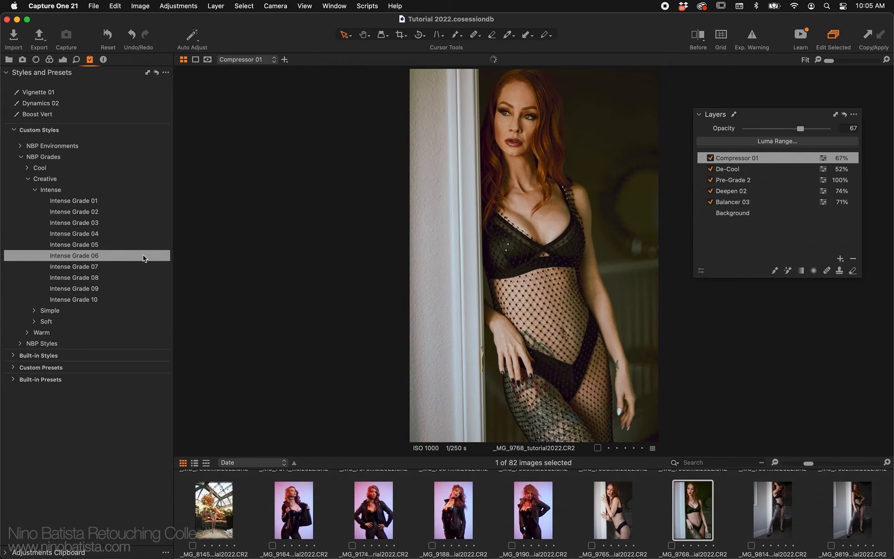
left_click(143, 246)
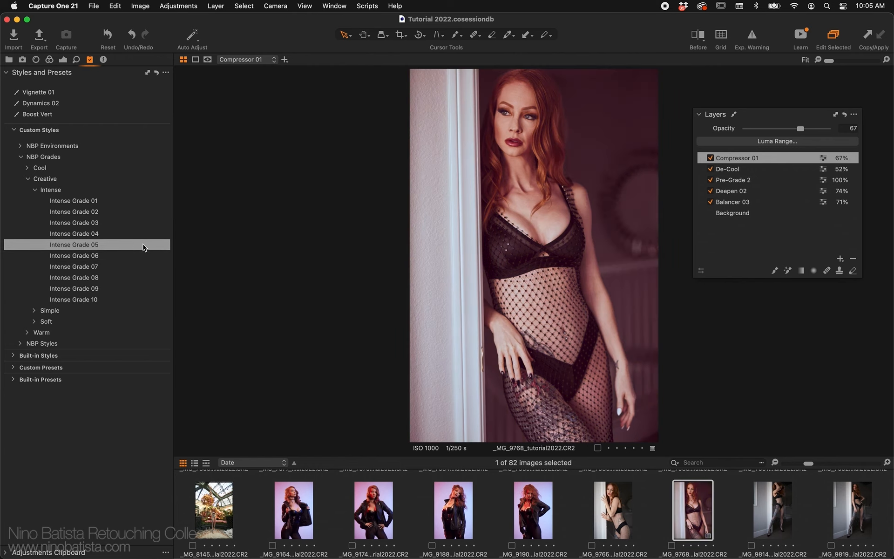
right_click(143, 247)
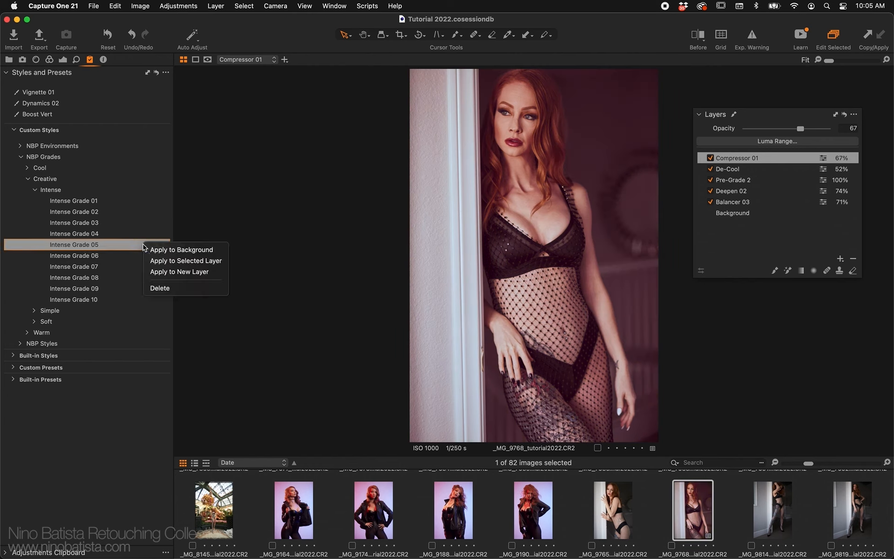
left_click(166, 273)
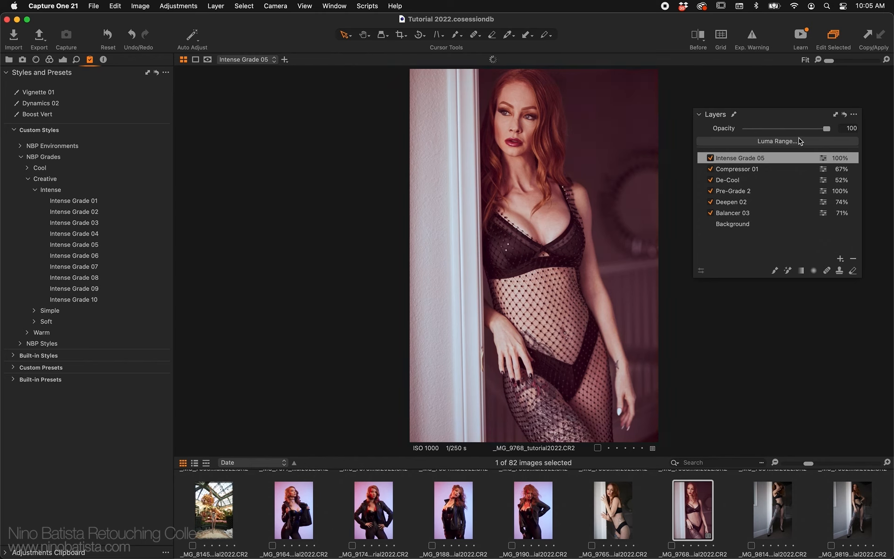
left_click(783, 128)
left_click_drag(782, 130, 782, 130)
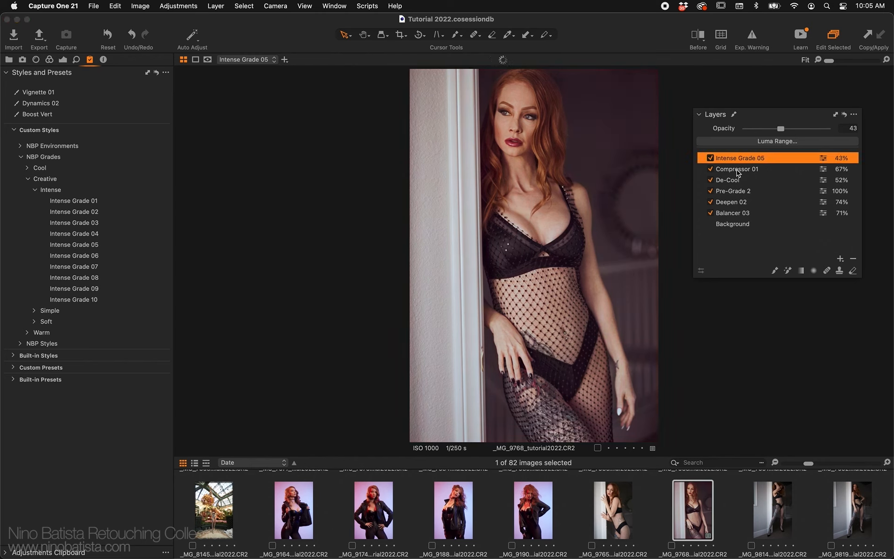
- Toggle the Intense Grade 05 layer off and on to compare its effect, and delete the layer
left_click(711, 158)
left_click(711, 158)
left_click(782, 159)
left_click(851, 257)
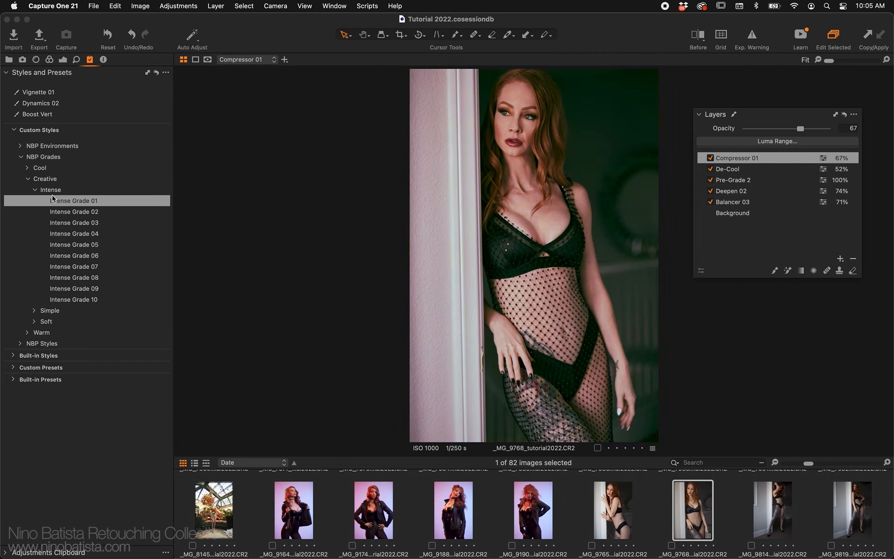
- Preview the Soft creative grades and apply Soft Grade 08 to a new layer at 40 opacity
left_click(35, 190)
left_click(34, 212)
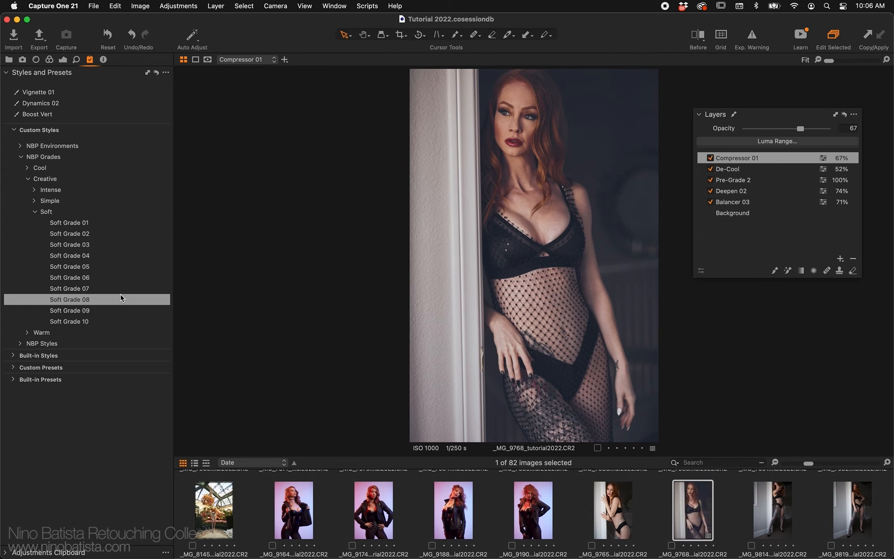
right_click(120, 300)
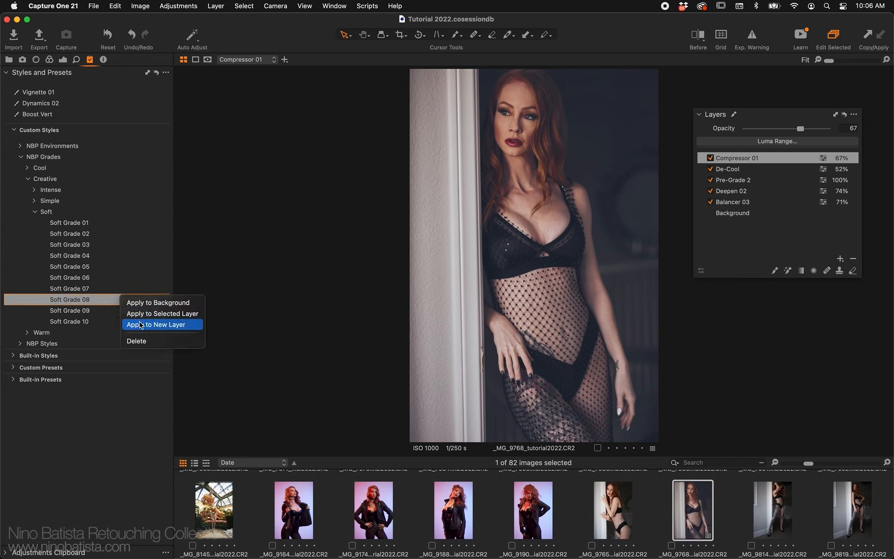
left_click(149, 325)
left_click(781, 129)
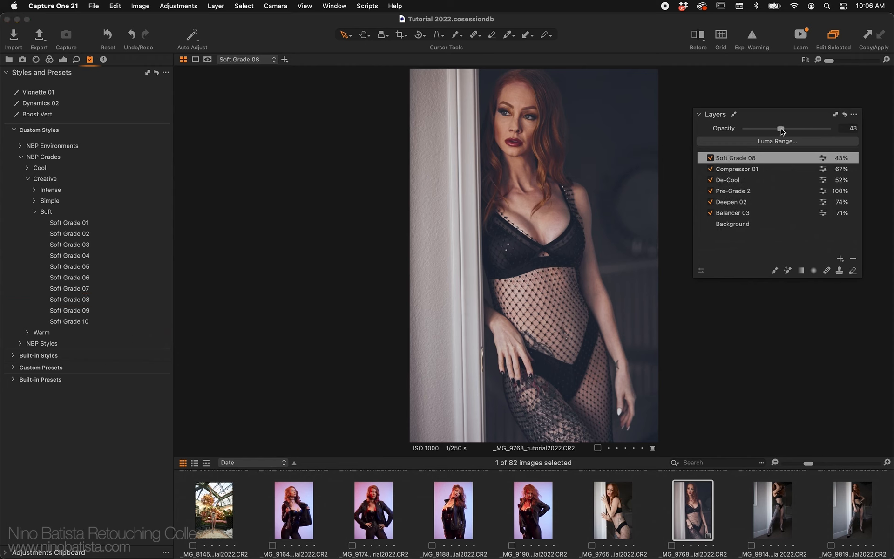
left_click_drag(782, 132, 779, 132)
- Toggle the Soft Grade 08 layer off and on repeatedly to compare its effect on the portrait
left_click(711, 160)
left_click(711, 159)
left_click(711, 159)
left_click(711, 160)
left_click(711, 159)
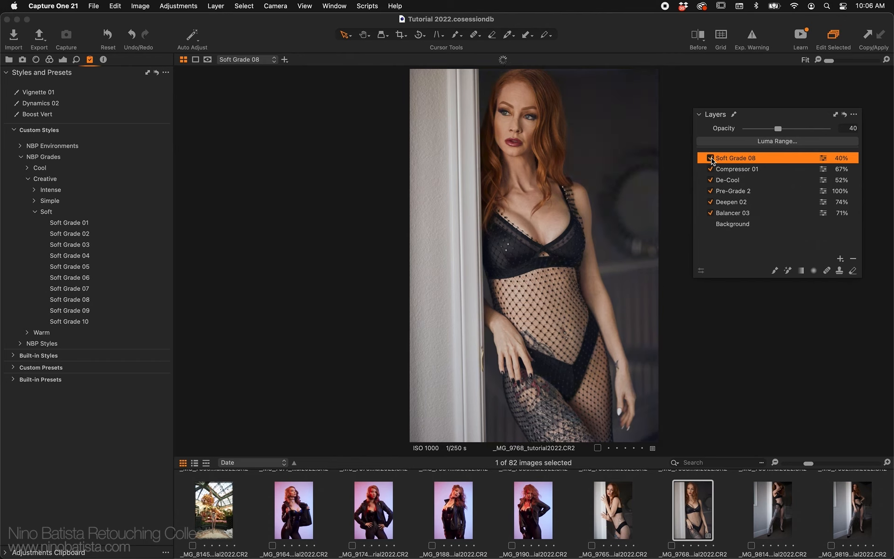
left_click(711, 159)
left_click(711, 160)
- Examine the Soft Grade 08 layer's colour balance, skin tone, white balance, curve and levels adjustments
left_click(49, 59)
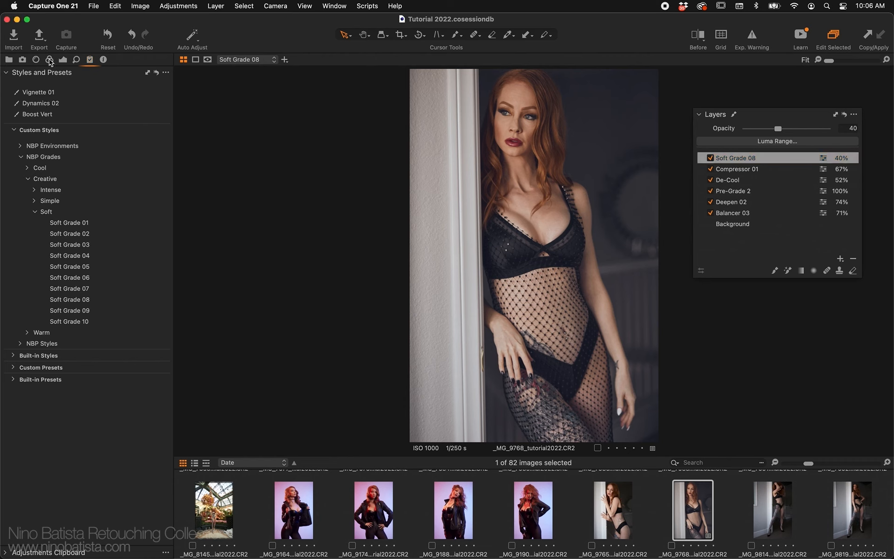
scroll(121, 184, "up", 1)
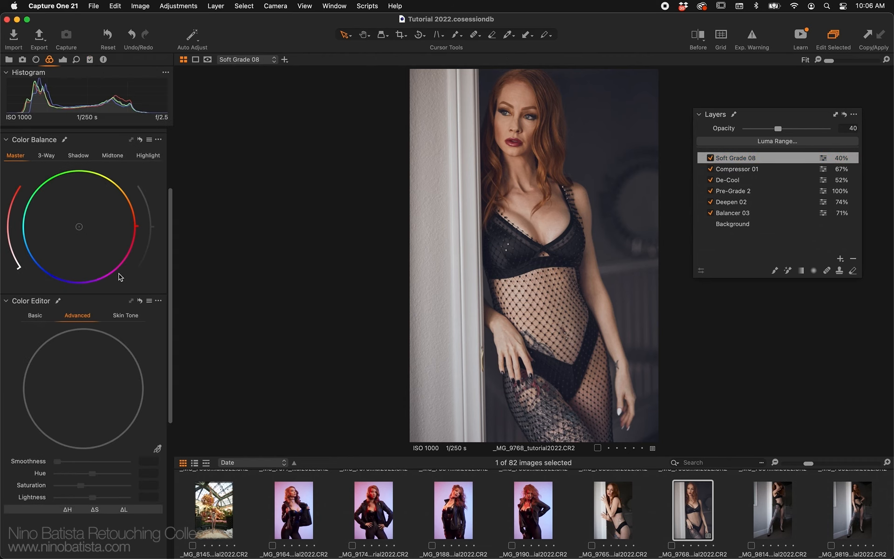
left_click(125, 315)
left_click(84, 157)
left_click(62, 60)
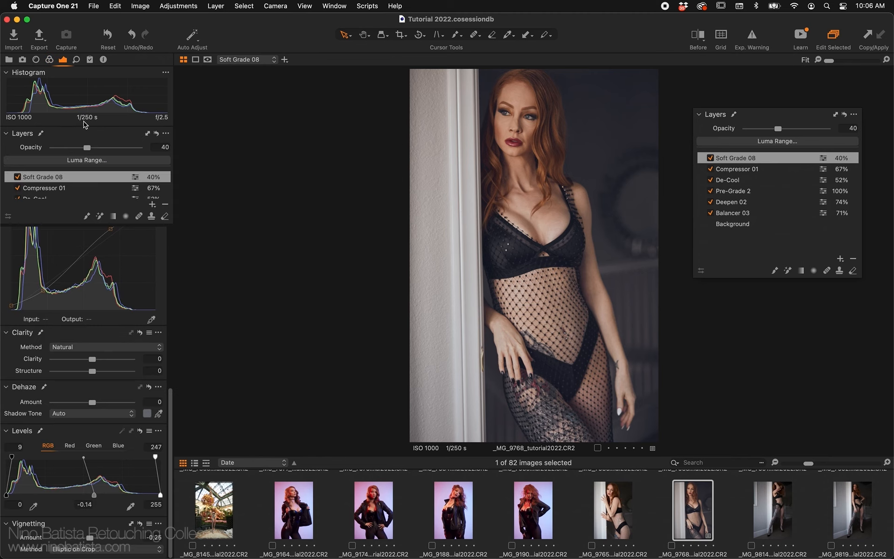
left_click(49, 59)
scroll(113, 267, "up", 5)
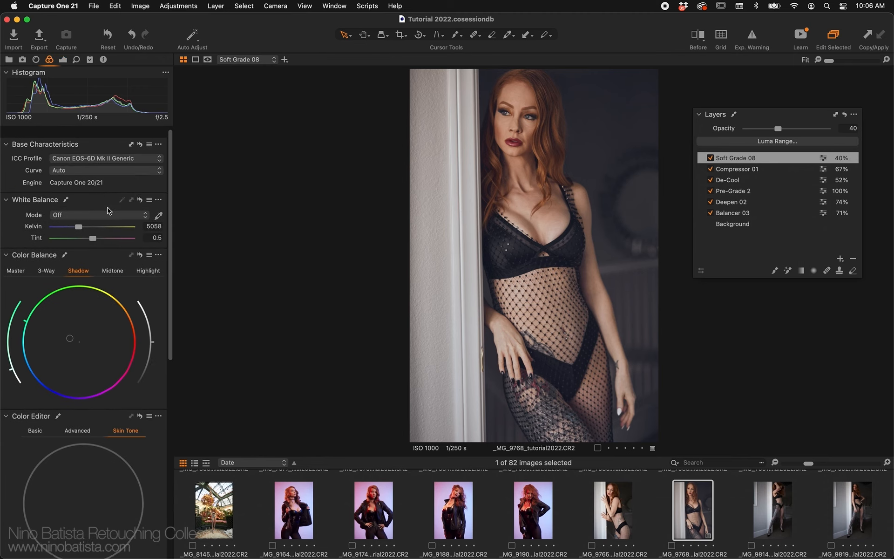
left_click(114, 264)
left_click(153, 262)
left_click(89, 262)
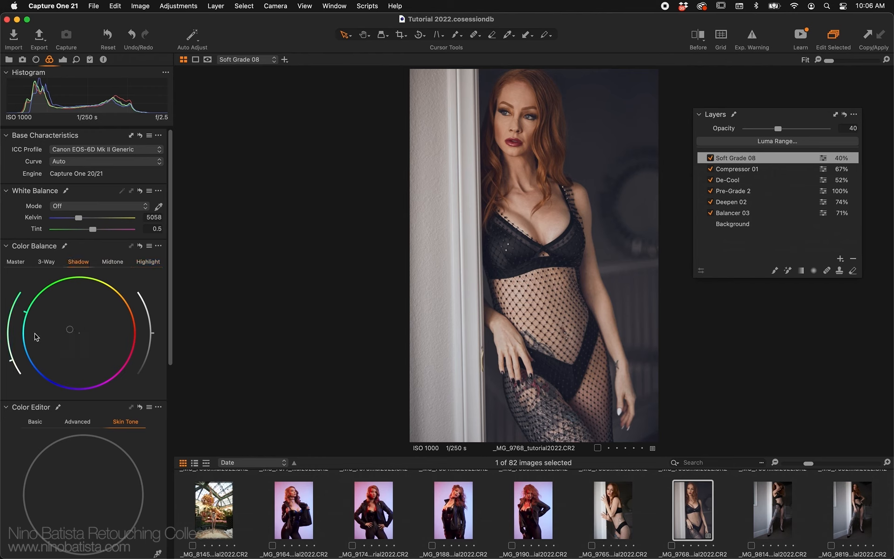
- Shift the Soft Grade 08 layer's shadow colour balance toward cyan-blue and set its opacity to 55
left_click_drag(25, 311, 6, 347)
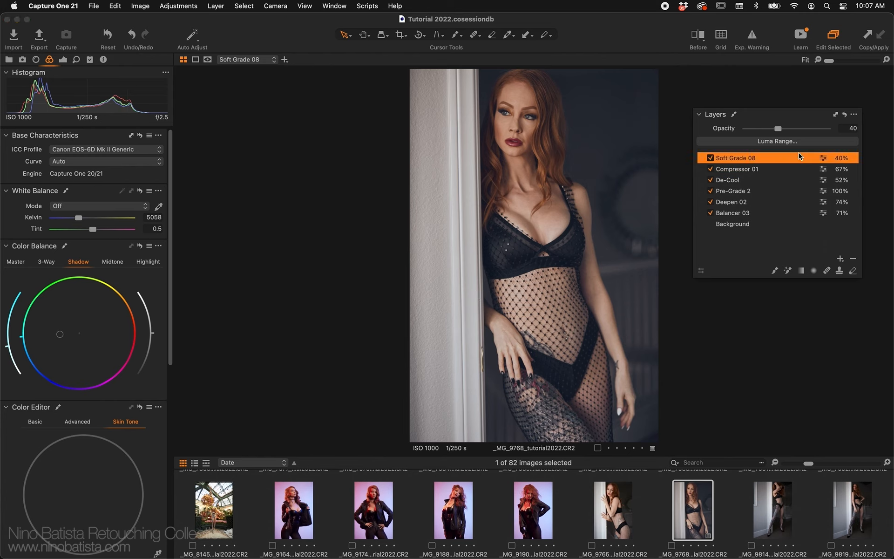
left_click(848, 128)
type("55")
key("Return")
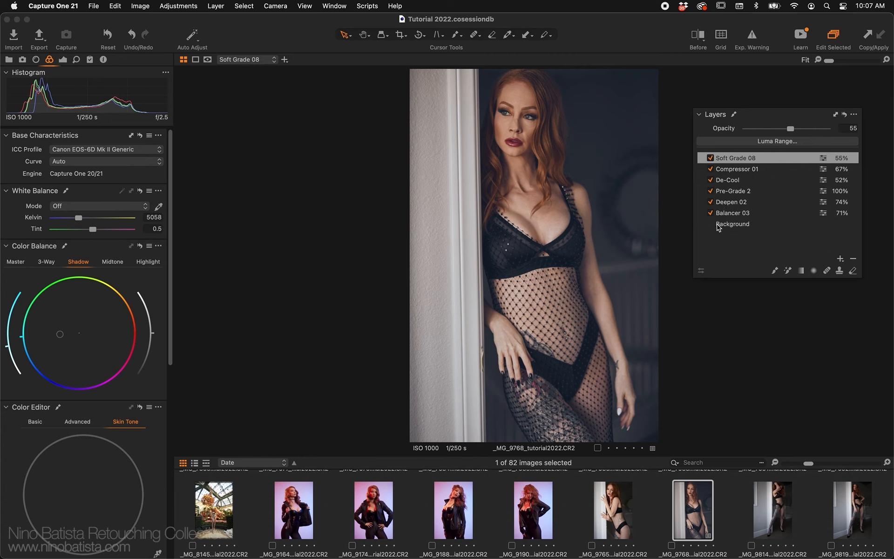
- Compare the fully graded portrait with its original unedited version
left_click(755, 349)
key("y")
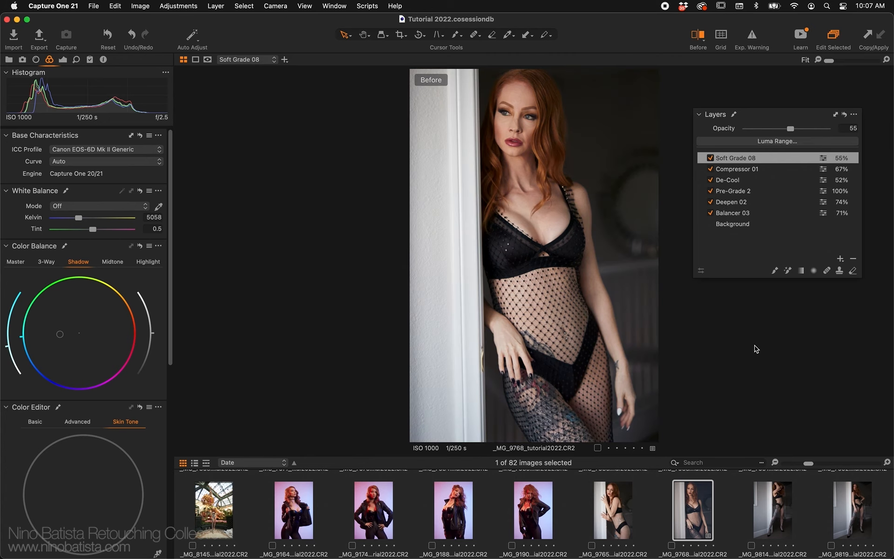
key("y")
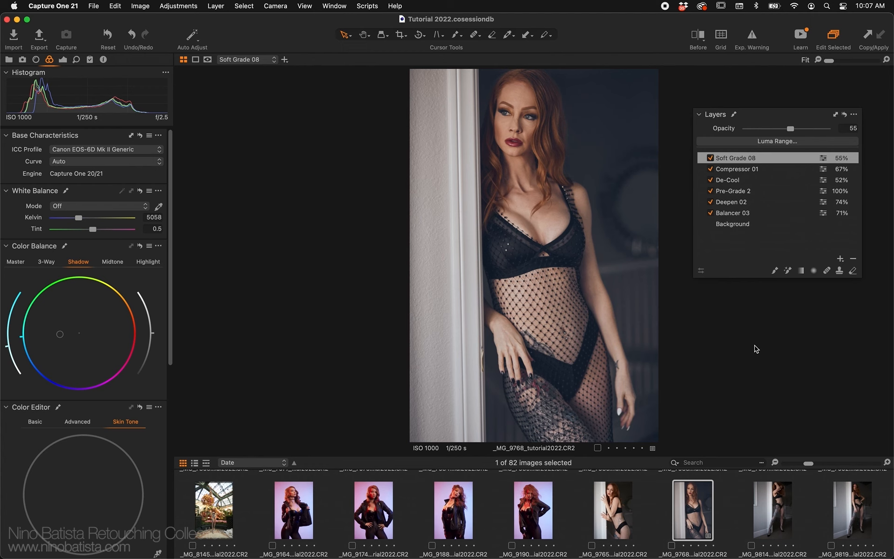
- Select the four images from _MG_9765 through _MG_9819 and move the floating Layers tool clear of the photos
left_click(611, 525)
left_click(853, 517, "shift")
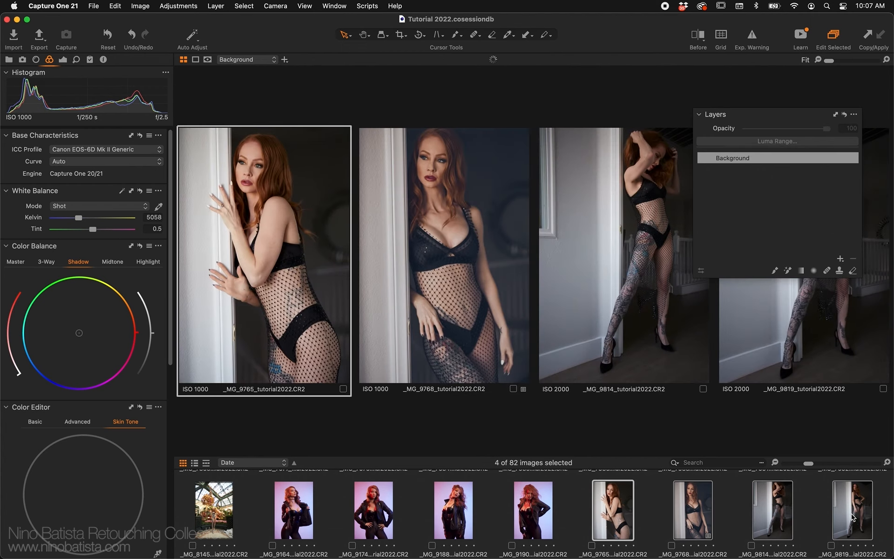
left_click_drag(774, 116, 787, 419)
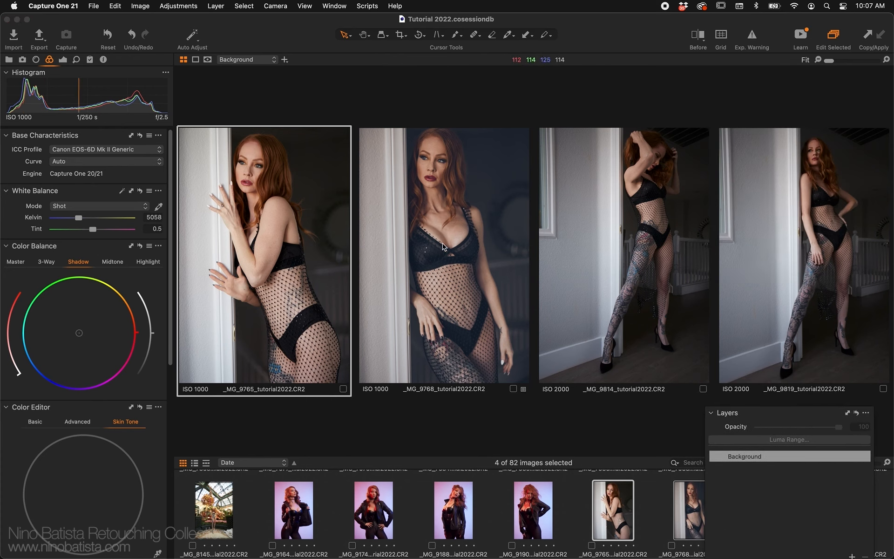
- Make _MG_9768 the primary image and apply its copied layers and adjustments to the four selected images
left_click(458, 282)
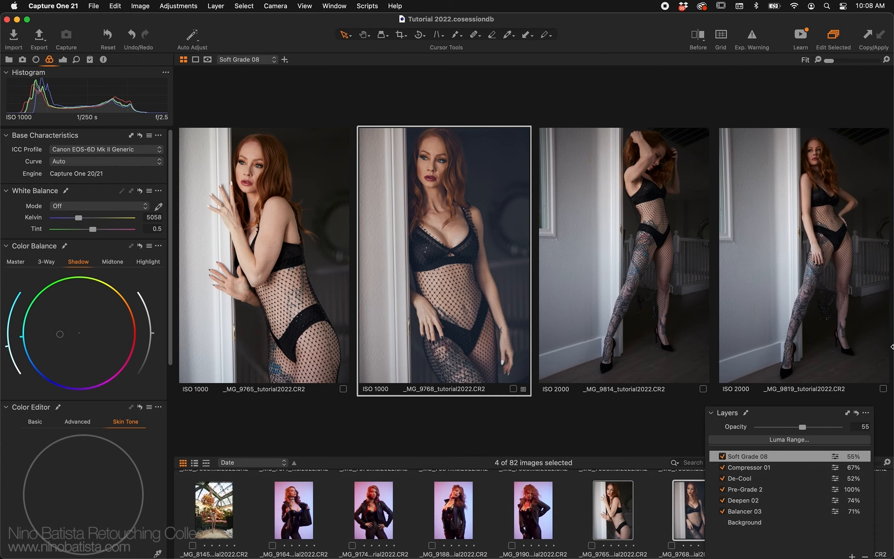
mouse_move(782, 413)
left_mouse_down()
mouse_move(782, 274)
mouse_move(786, 462)
mouse_move(787, 412)
left_mouse_up()
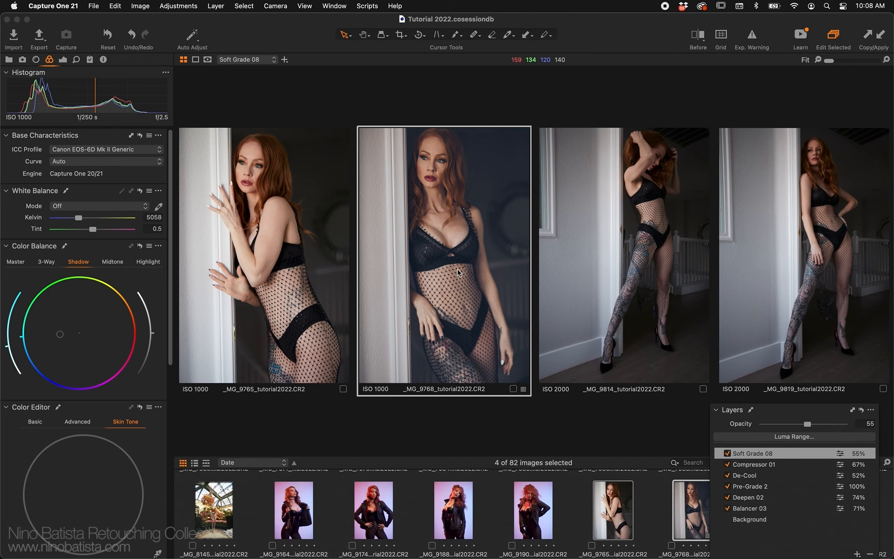
key("super+shift+v")
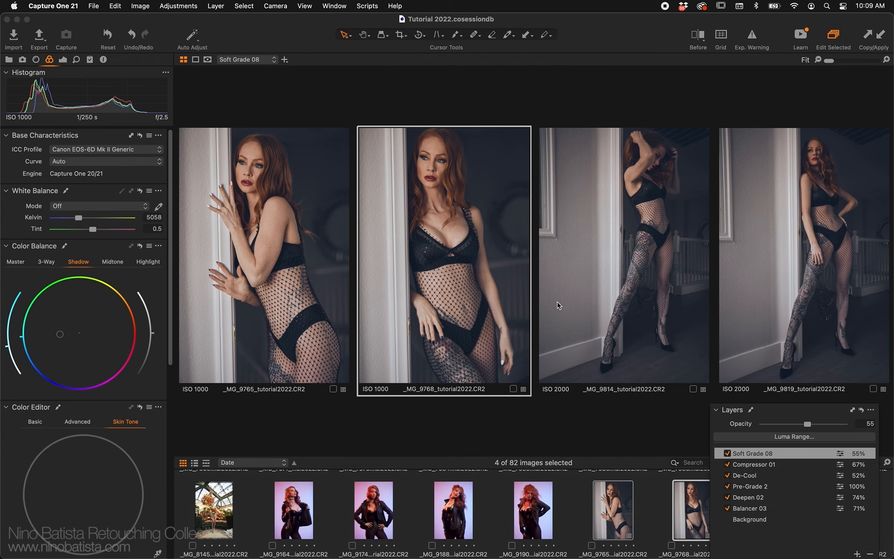
- Set the background exposure of _MG_9814 to 0.4
left_click(600, 343)
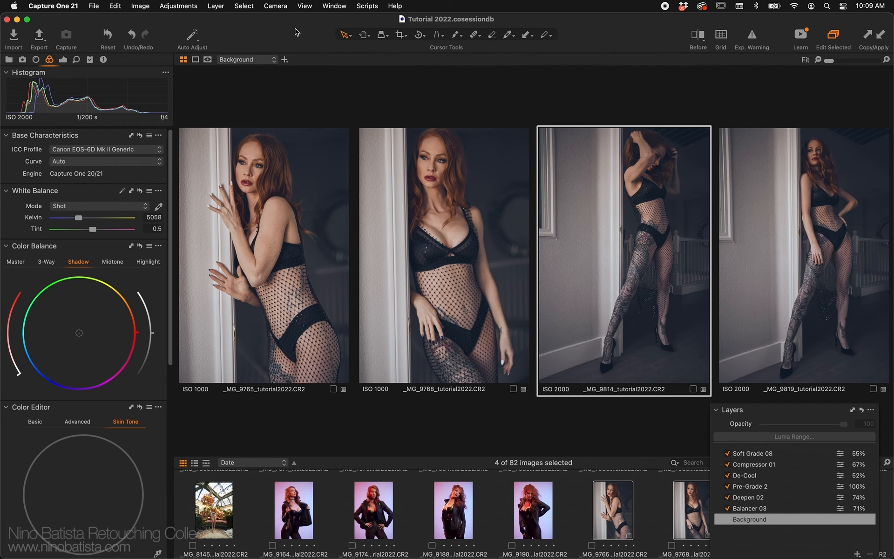
left_click(62, 61)
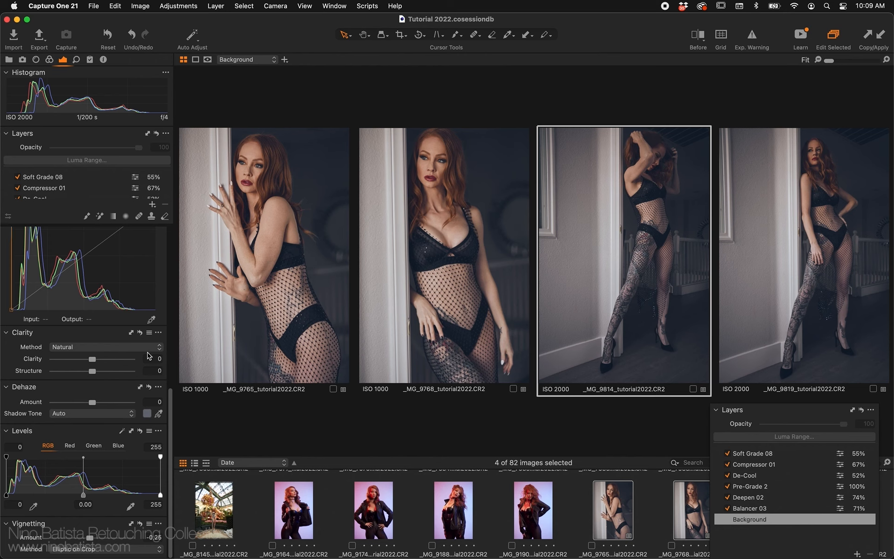
scroll(142, 369, "up", 10)
left_click(153, 373)
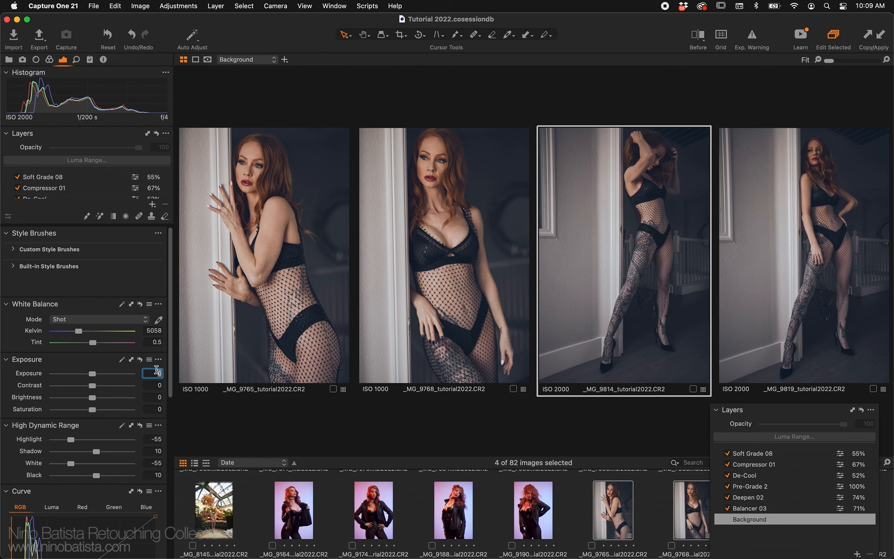
key("Up")
key("Up")
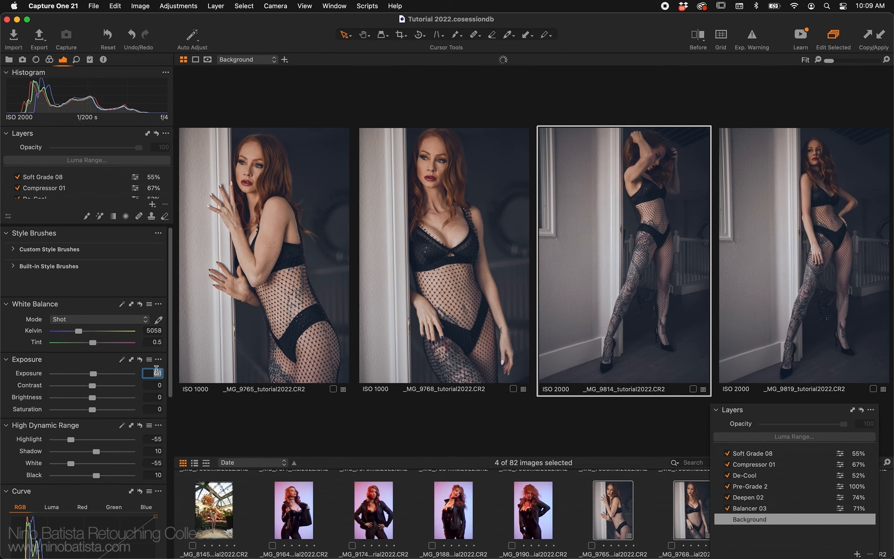
key("Up")
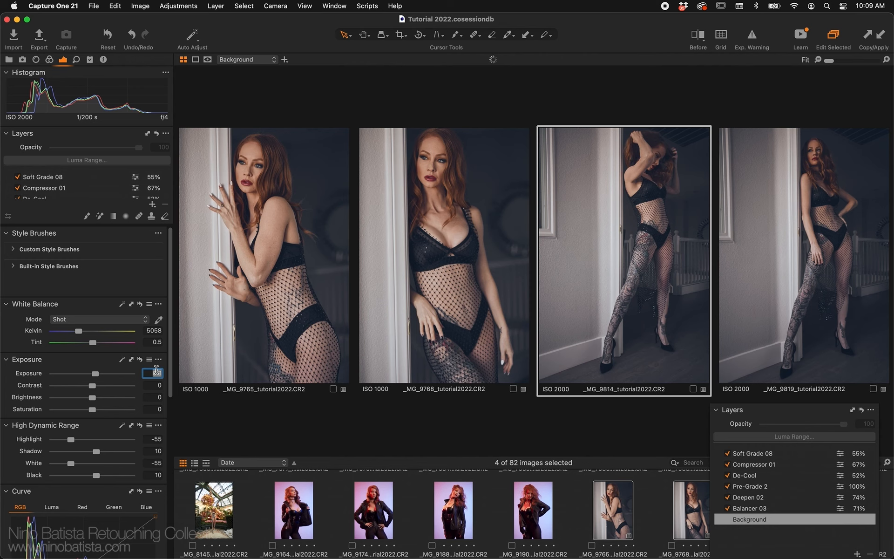
key("Up")
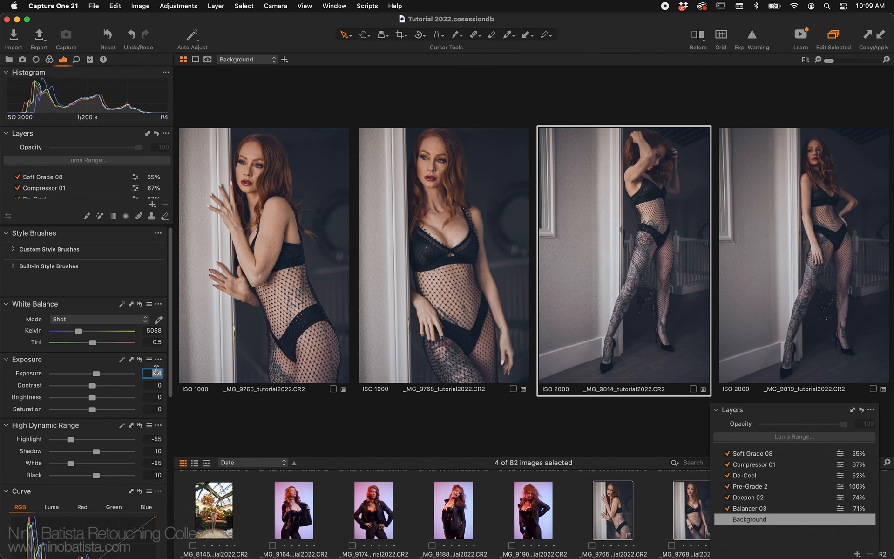
- Raise the background contrast of _MG_9814 to 5
left_click(158, 383)
key("Up")
key("Up")
key("Up")
key("Up")
key("Up")
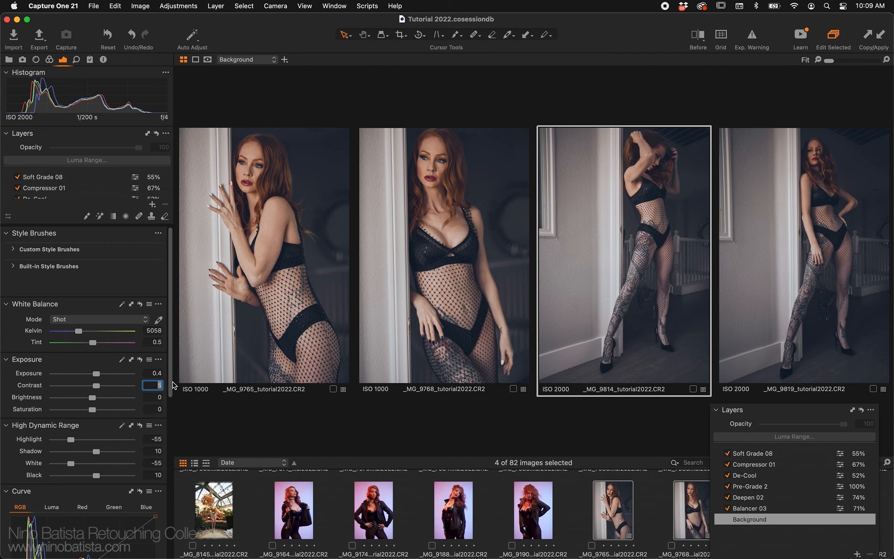
- Set the background exposure of _MG_9819 to 0.5 and its contrast to 4
left_click(752, 224)
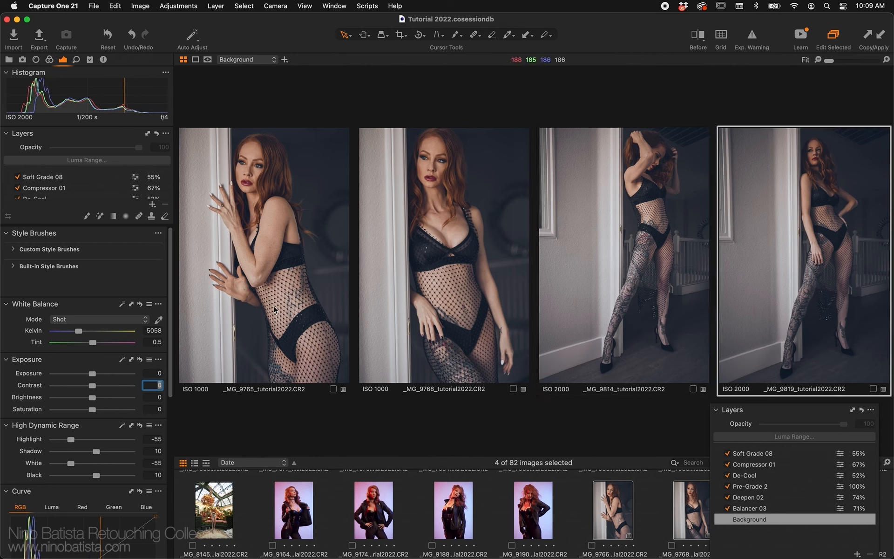
key("shift+Tab")
type("0.4")
key("Return")
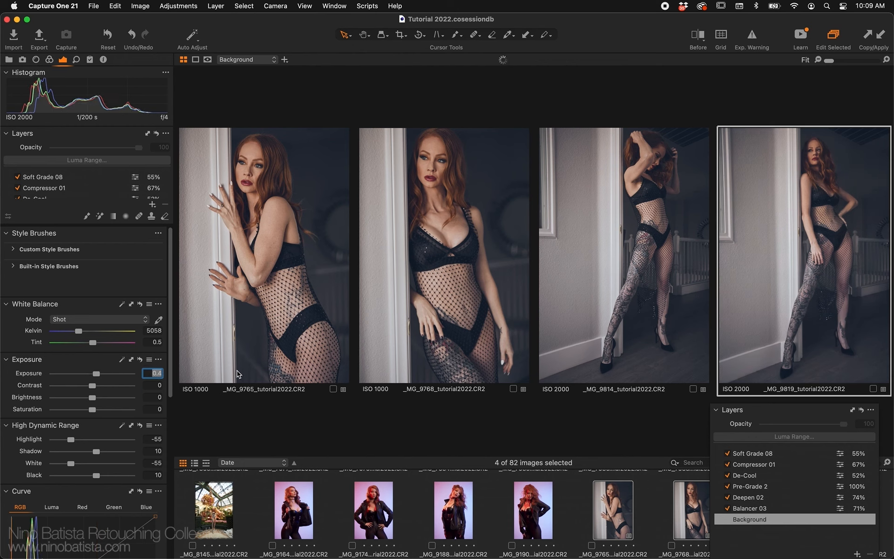
key("Up")
key("Tab")
key("Up")
key("Up")
key("Up")
key("Up")
key("Return")
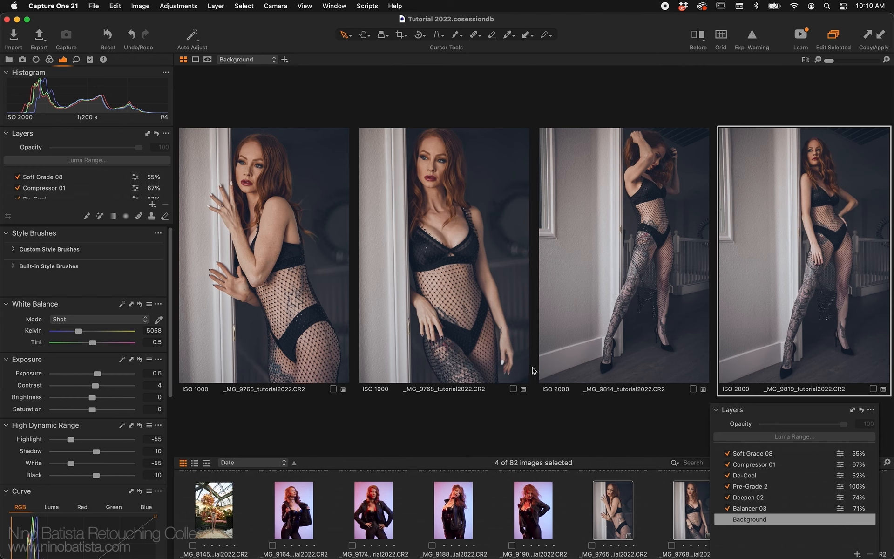
- Delete the Soft Grade 08 layer from _MG_9768, keeping Compressor 01 and the layers below it
left_click(504, 363)
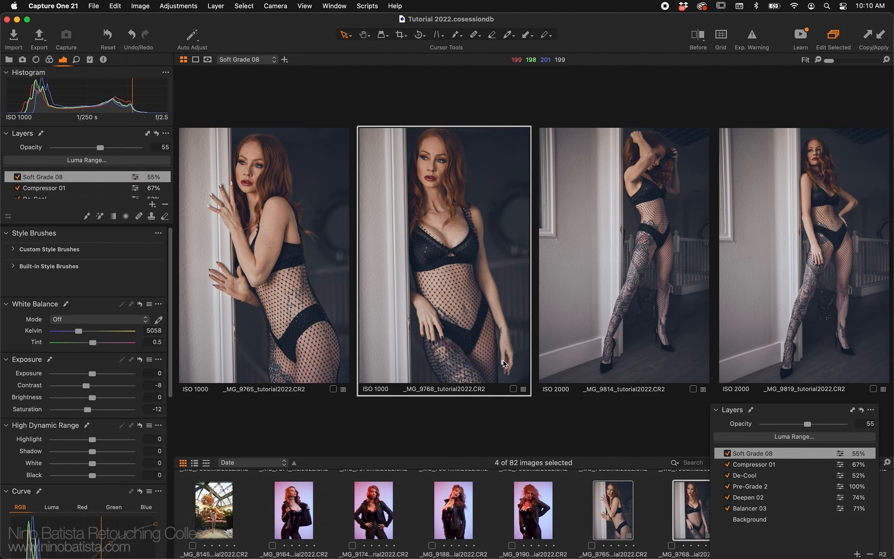
left_click(779, 454)
left_click(783, 457)
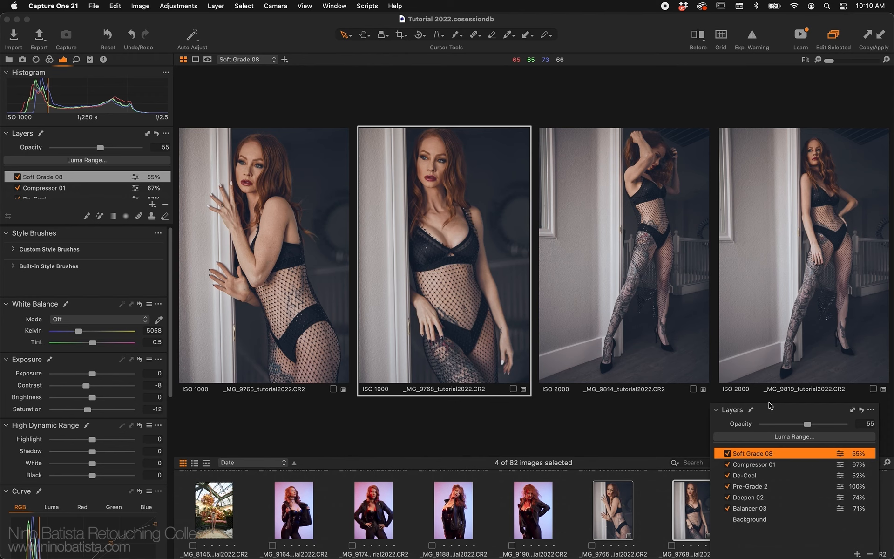
left_click_drag(773, 407, 773, 358)
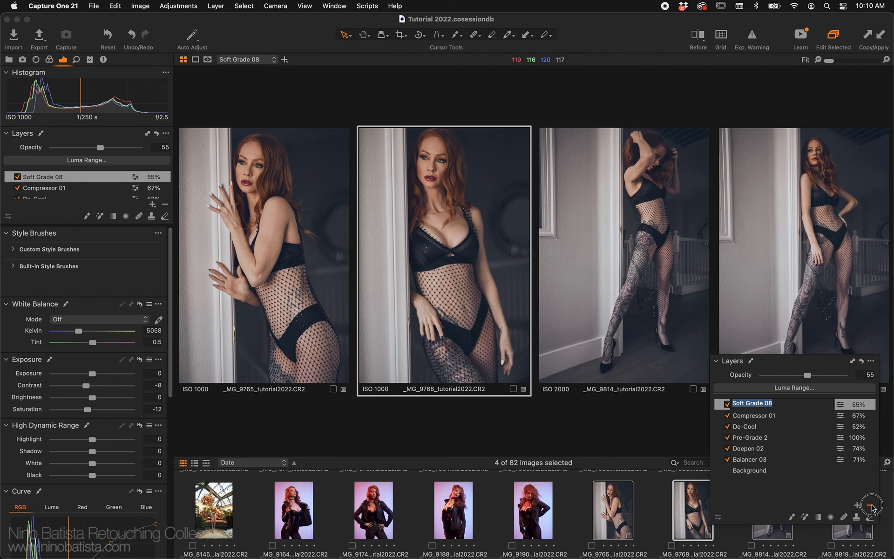
left_click(870, 505)
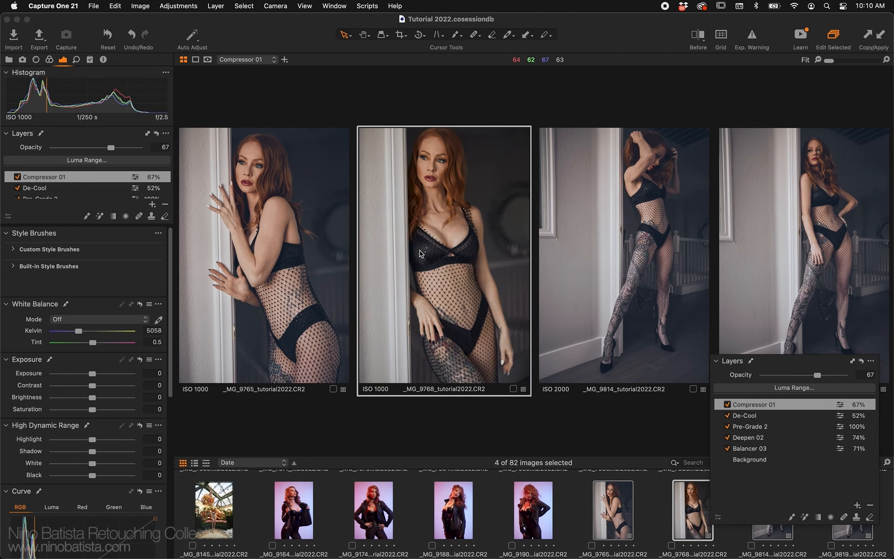
- Apply the Intense Grade 05 style to _MG_9768 as a new layer and set its opacity to 45
left_click(655, 505)
left_click(684, 513)
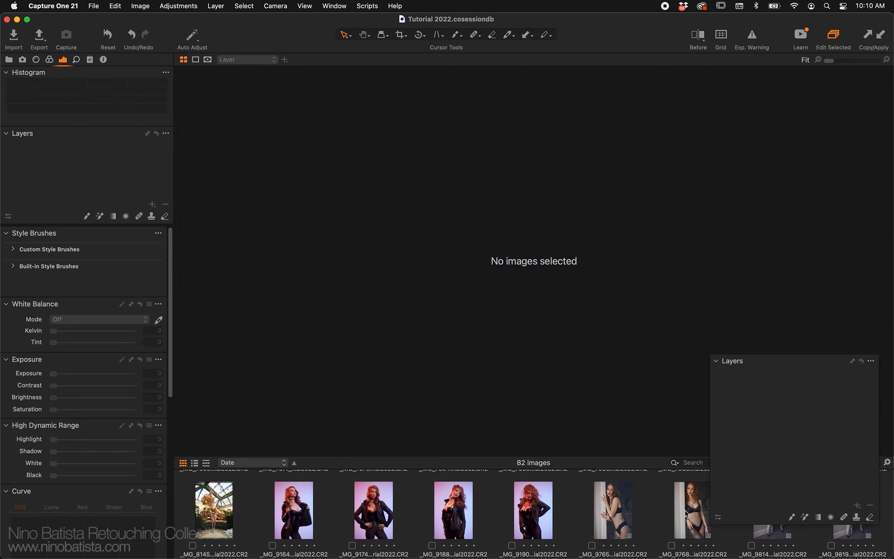
left_click(89, 59)
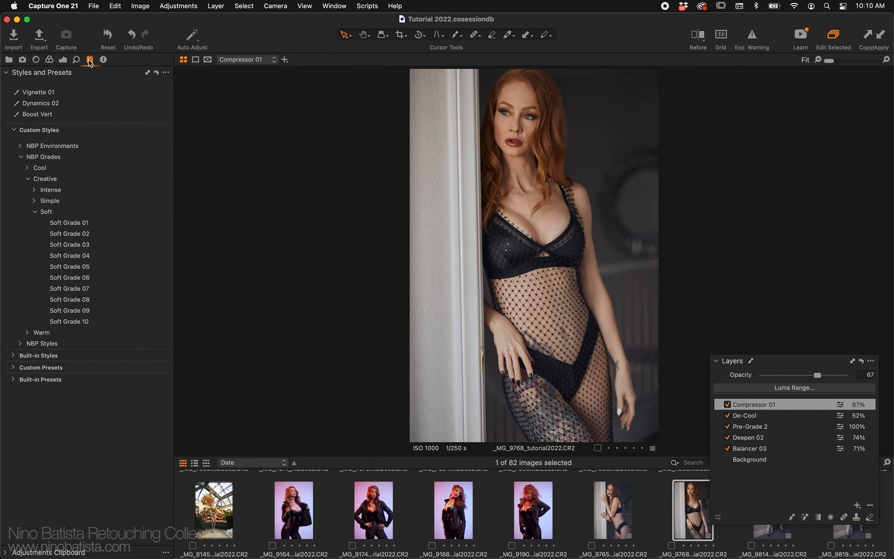
left_click(37, 212)
left_click(35, 190)
left_click(114, 245)
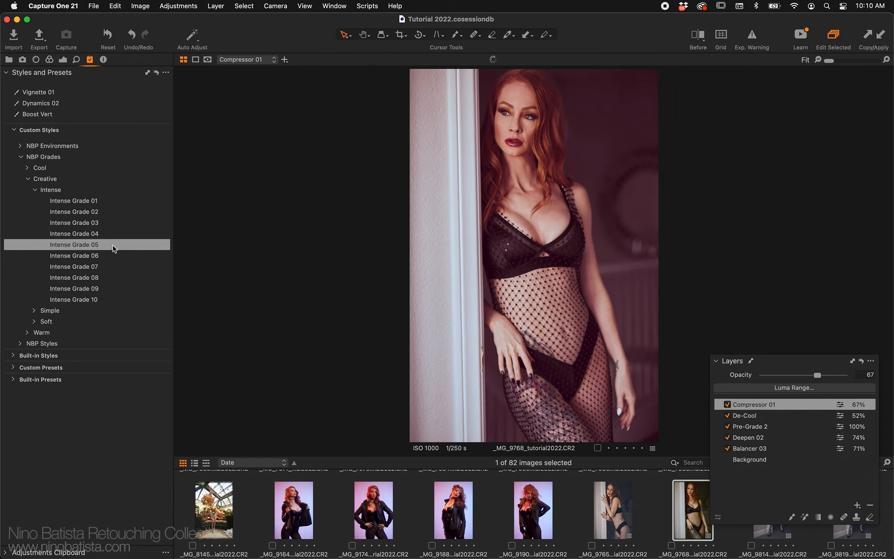
left_click(114, 246)
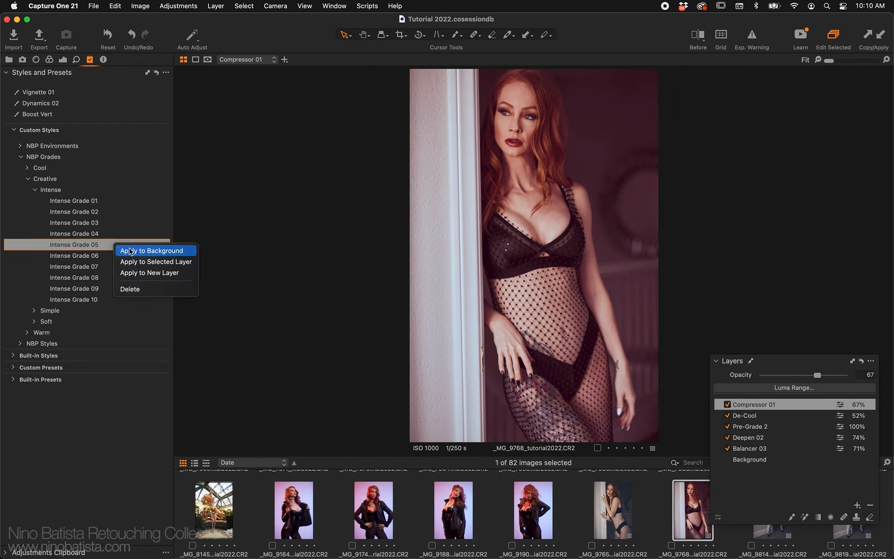
left_click(149, 271)
left_click(800, 375)
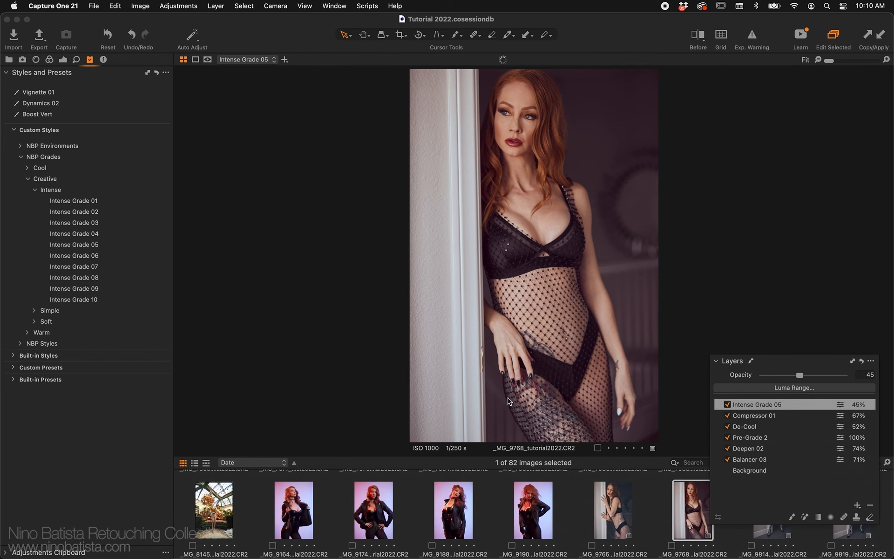
- Select the four images from _MG_9765 through _MG_9819 and set the Intense Grade 05 layer's opacity on _MG_9768 to 38
left_click(622, 498)
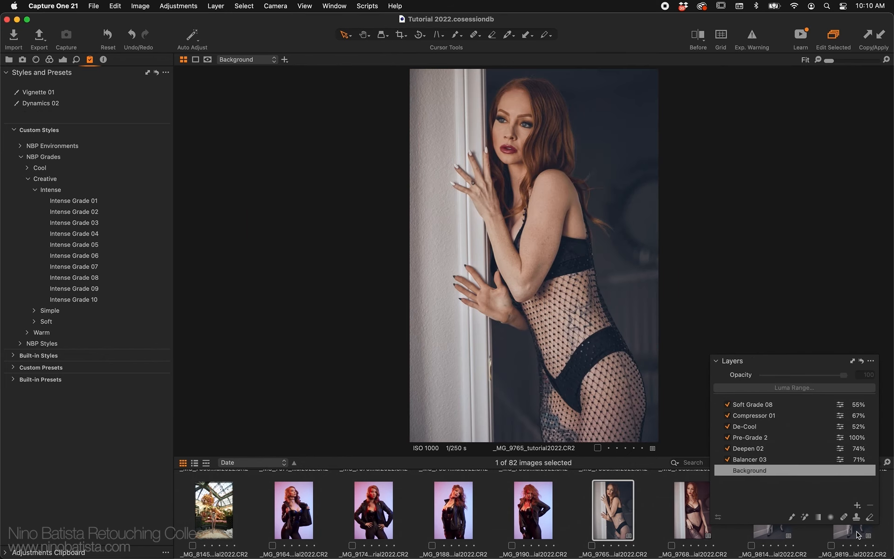
left_click(859, 535, "shift")
left_click_drag(799, 359, 804, 423)
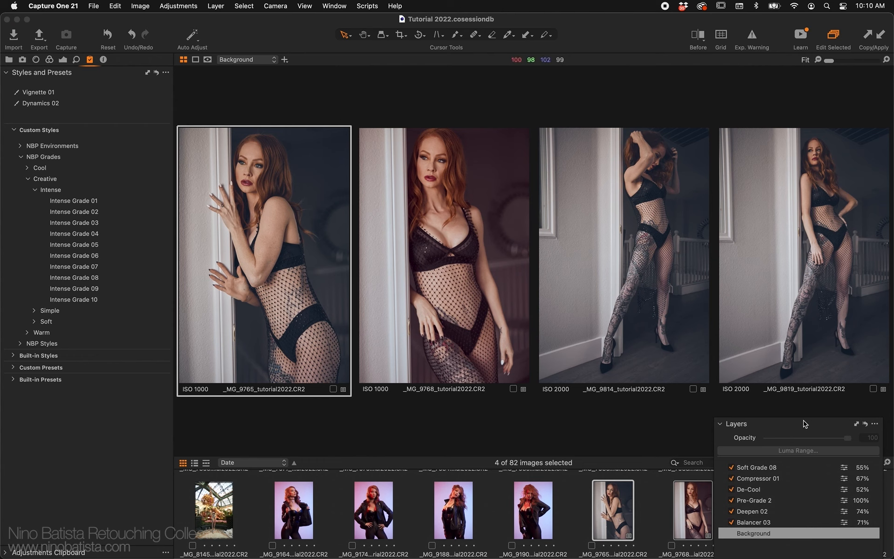
left_click(765, 466)
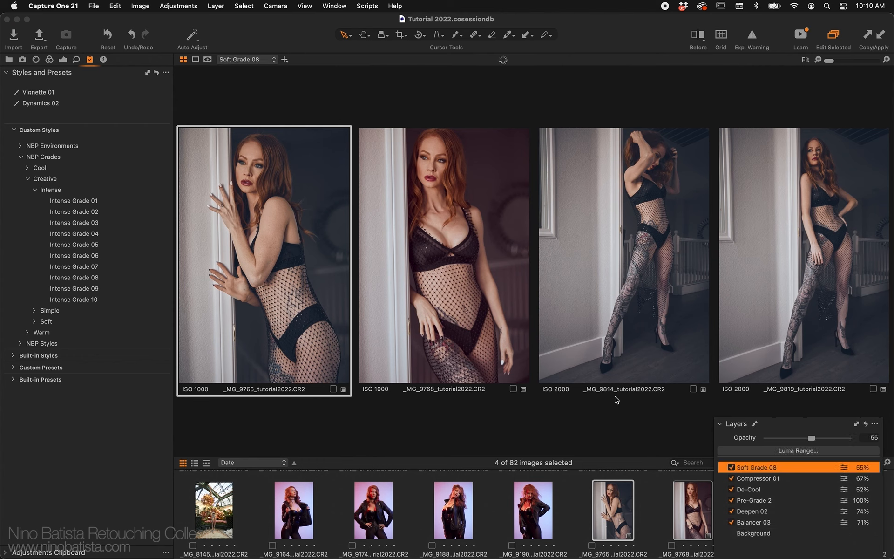
left_click(436, 290)
left_click_drag(803, 437, 798, 439)
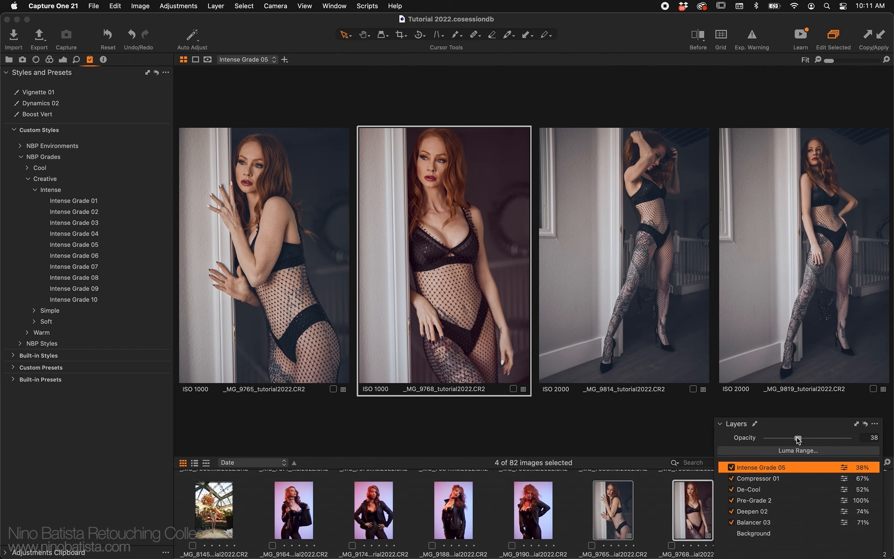
- Reset the four selected images and apply the copied Intense Grade 05 layer stack to all of them
key("super+r")
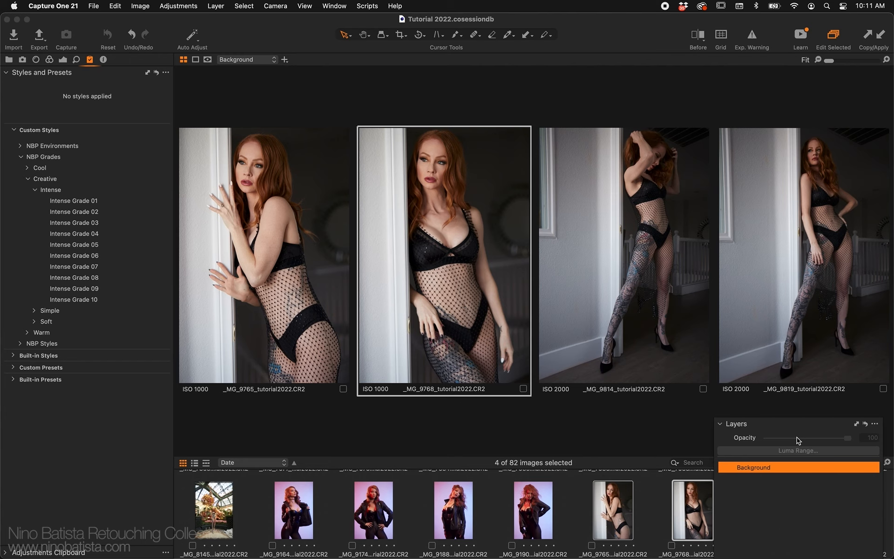
key("super+z")
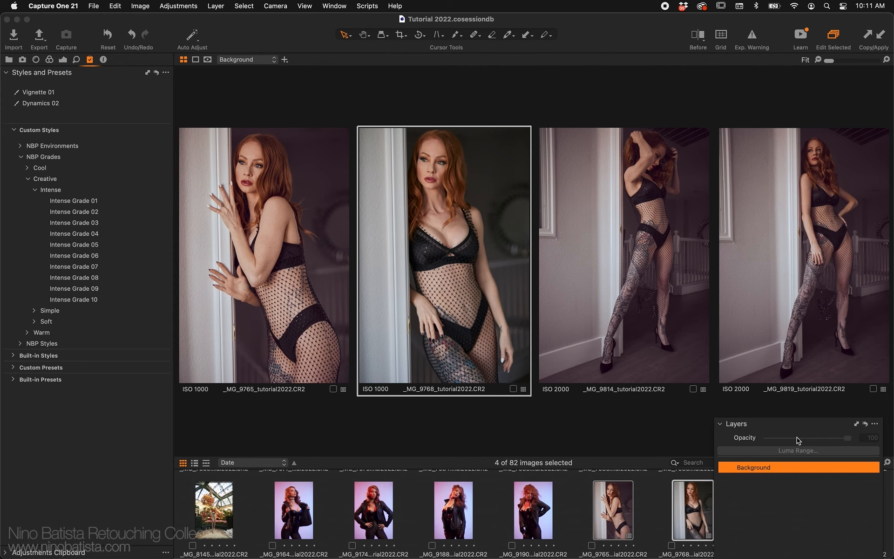
left_click(306, 266)
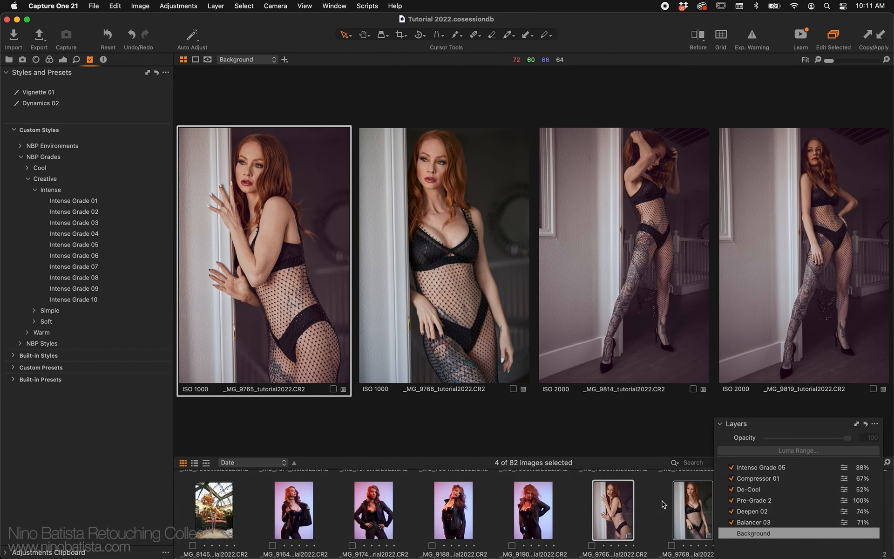
- View _MG_9768 and _MG_9765 individually and reselect the four images through _MG_9819 for comparison
left_click(692, 506)
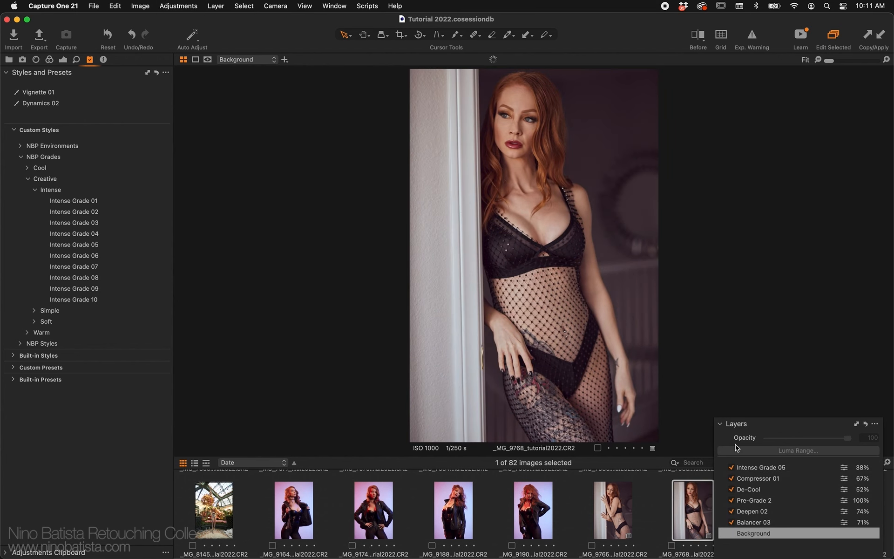
left_click(626, 480)
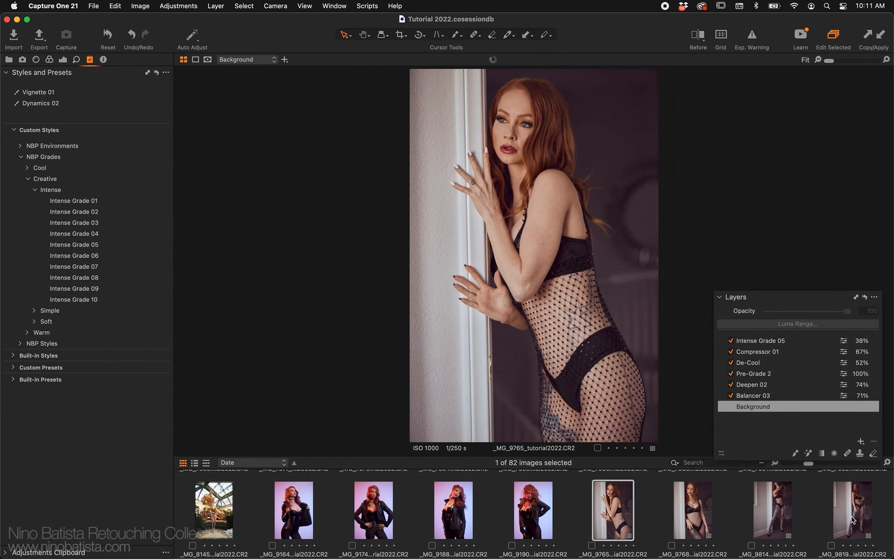
left_click(851, 515, "shift")
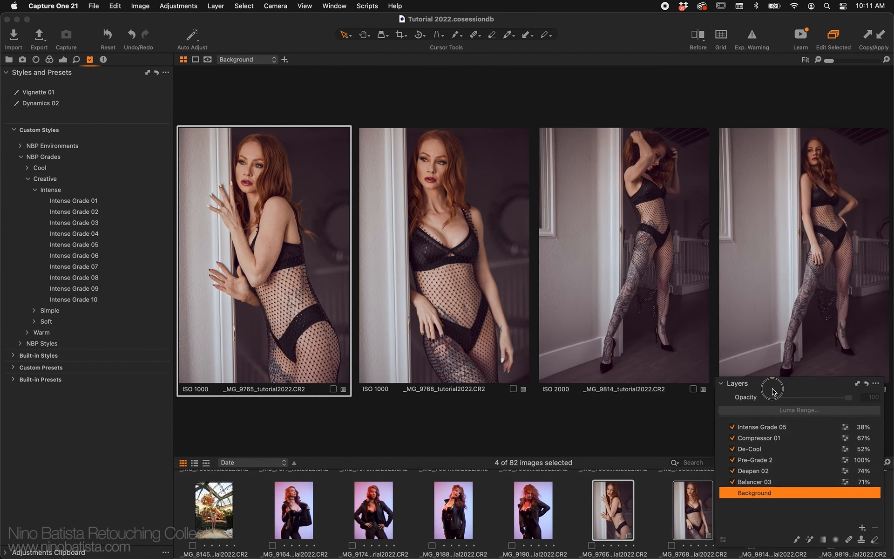
- Set the background exposure of _MG_9814 to 0.4 and its contrast to 4
left_click(691, 358)
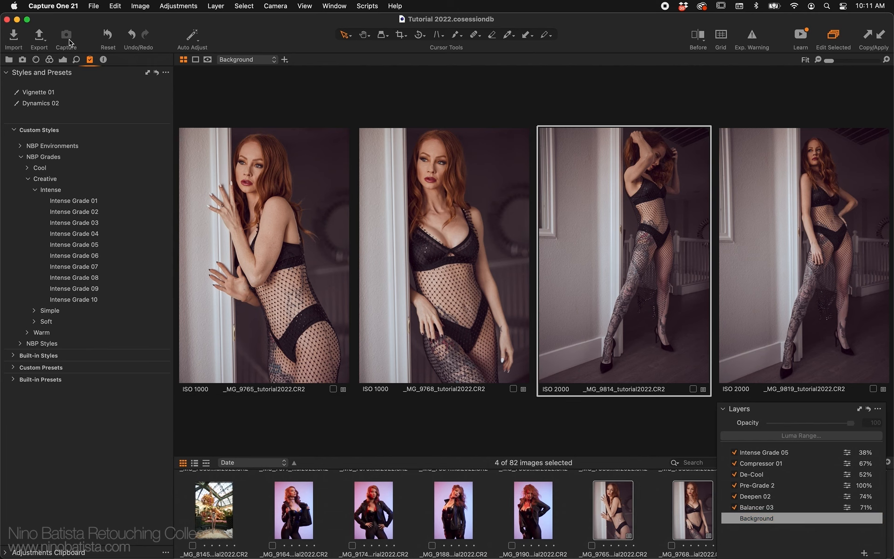
left_click(63, 59)
left_click(154, 373)
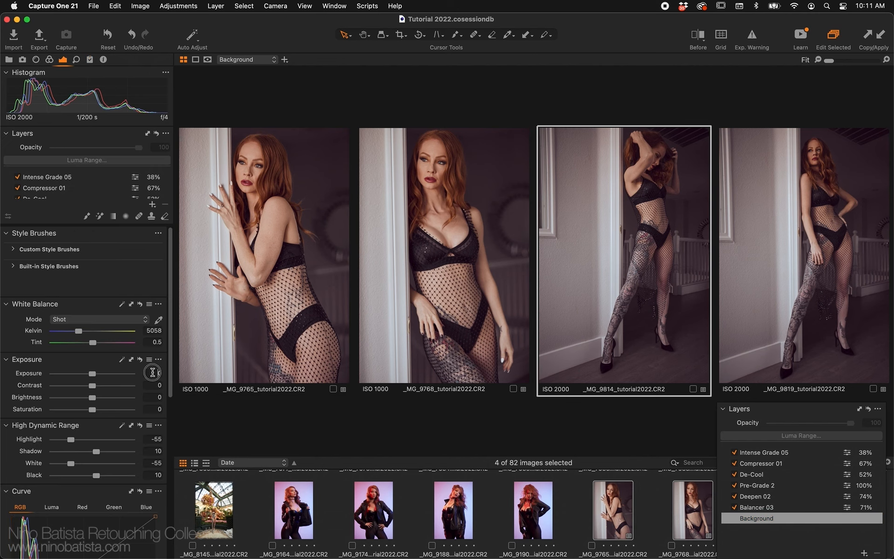
type("0.4")
key("Return")
key("Tab")
type("4")
key("Return")
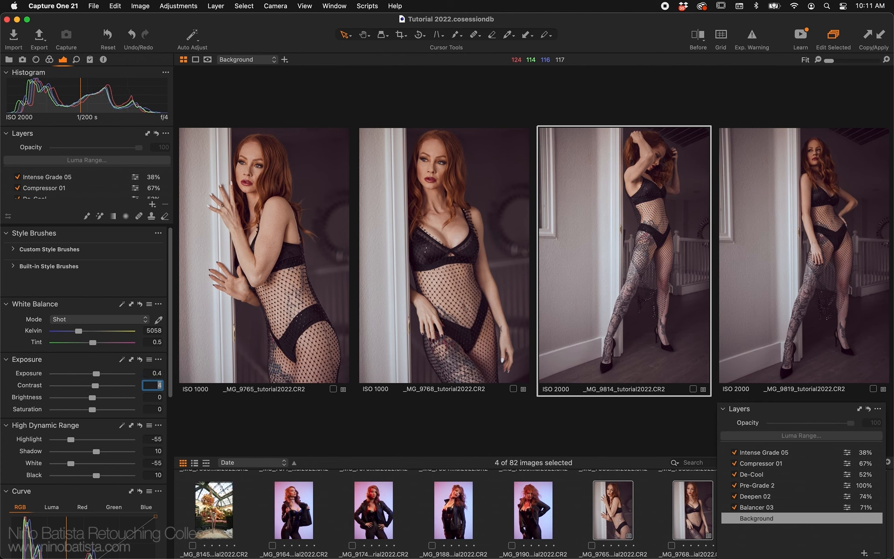
- Set the background exposure of _MG_9819 to 0.5 and its contrast to 5
left_click(787, 278)
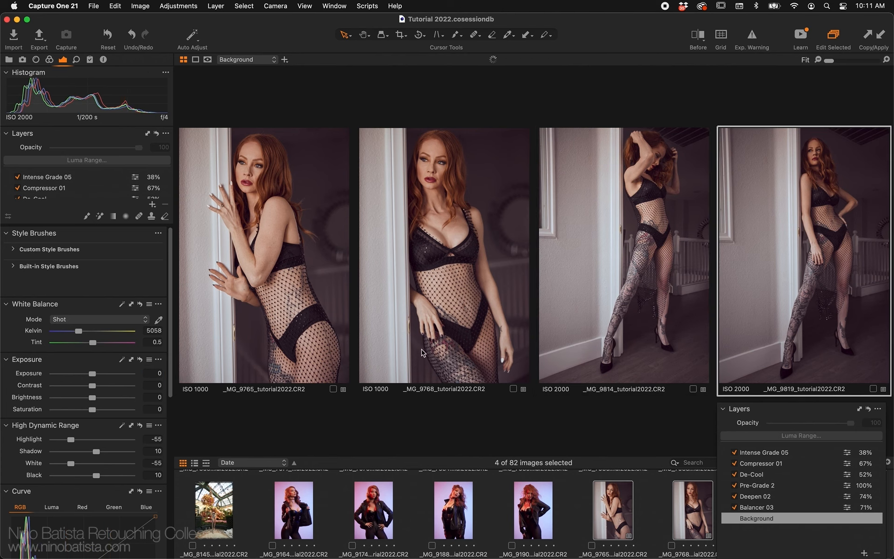
left_click(154, 373)
type("0.2")
key("Return")
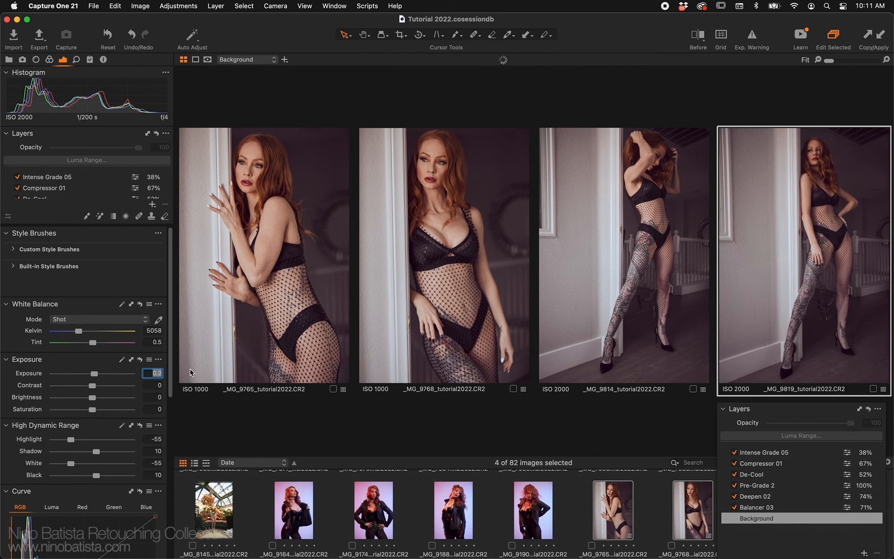
type("0.5")
key("Return")
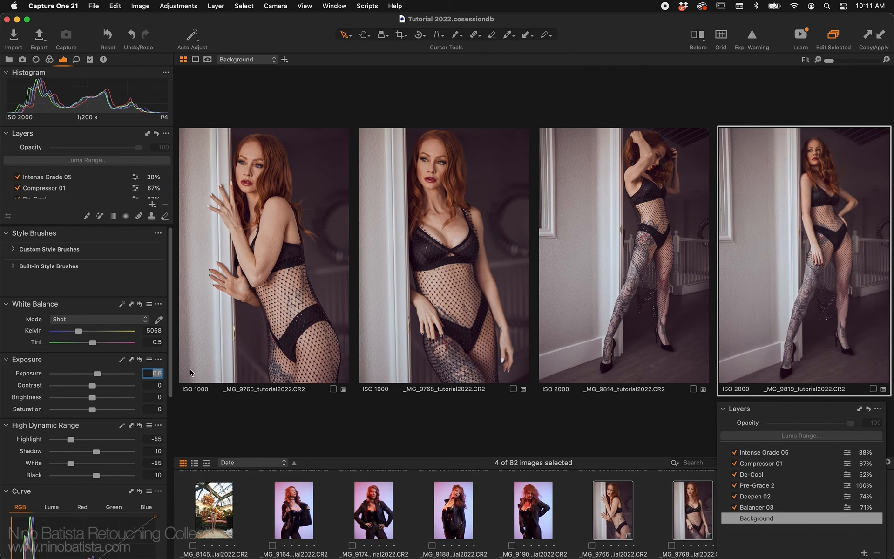
key("Tab")
type("5")
key("Return")
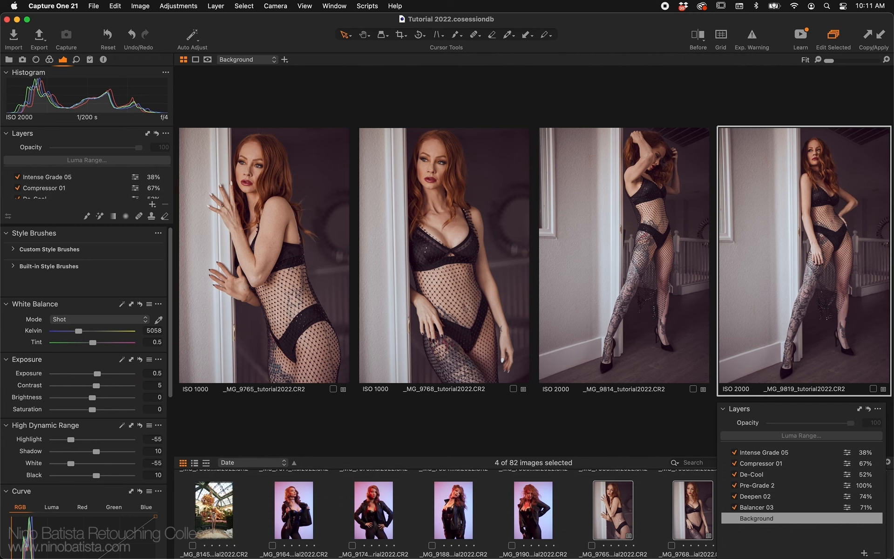
- Move the floating Layers tool clear of the photos and compare the four graded images with their before versions
left_click_drag(767, 409, 770, 419)
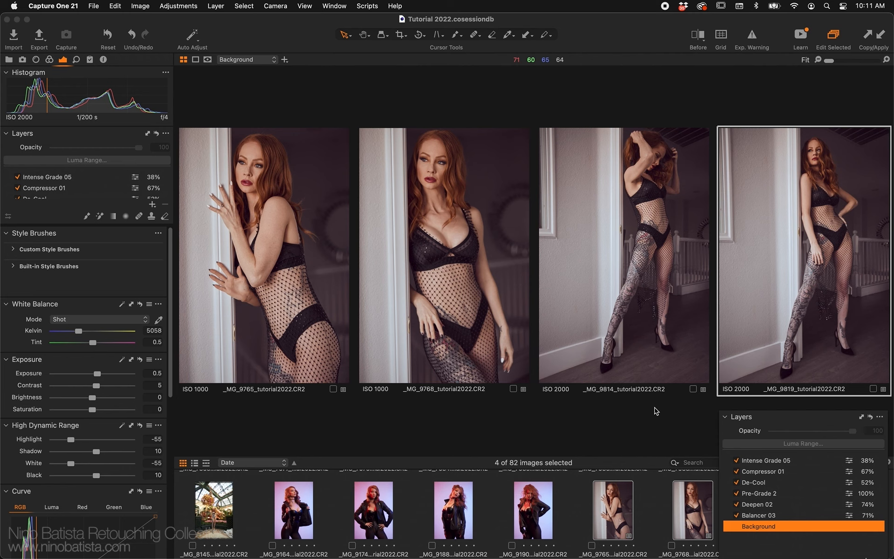
left_click_drag(797, 417, 766, 287)
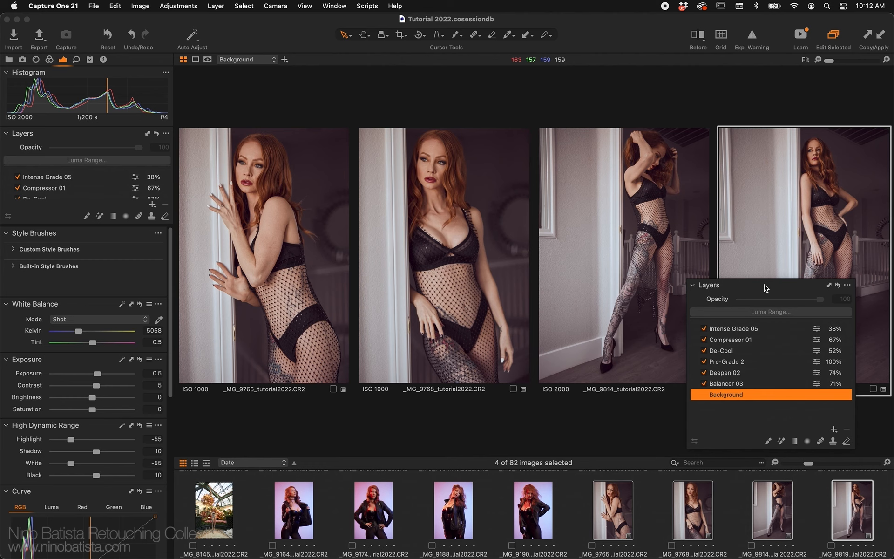
left_click_drag(766, 288, 791, 424)
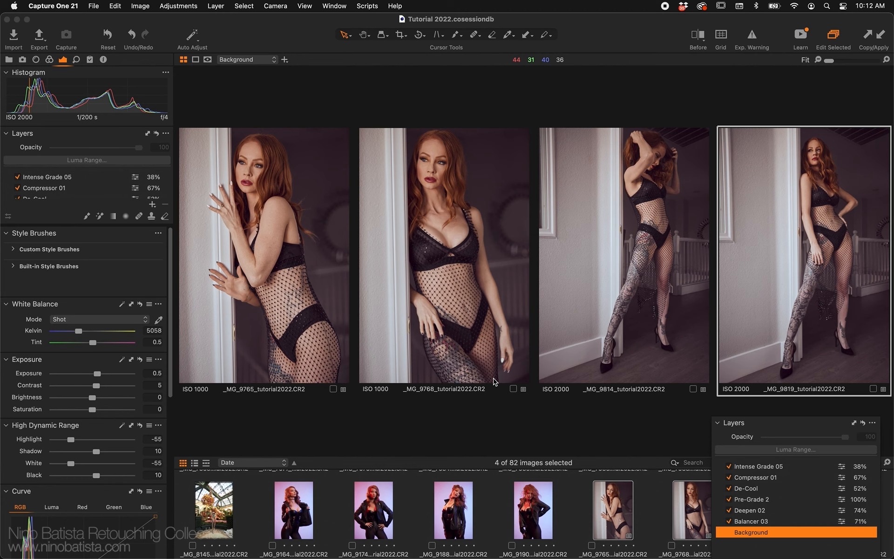
key("y")
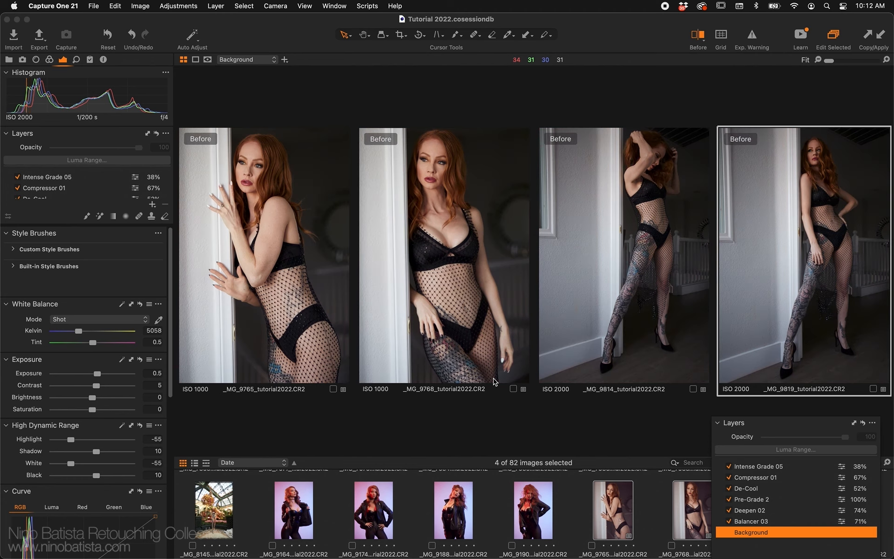
key("y")
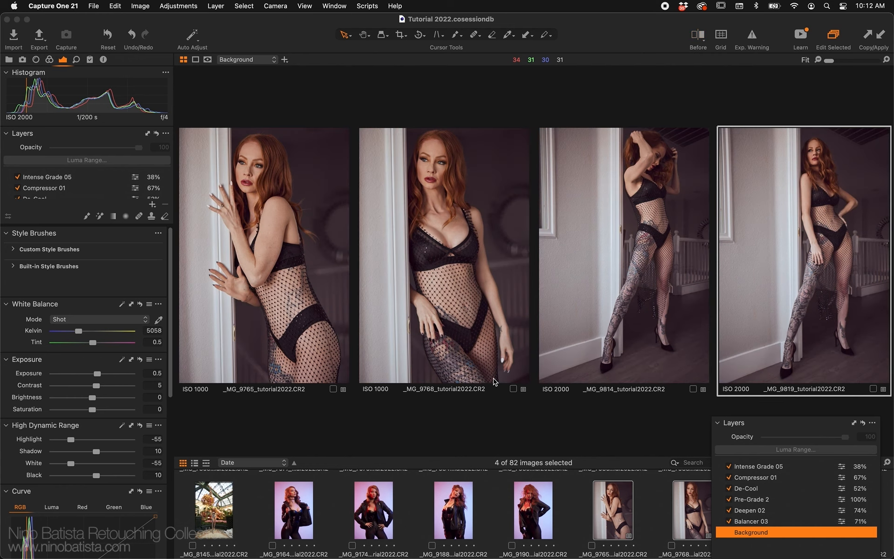
- Set the keystone aspect of _MG_9819 to -4 and apply that aspect correction to the other selected images
left_click(37, 60)
left_click(160, 388)
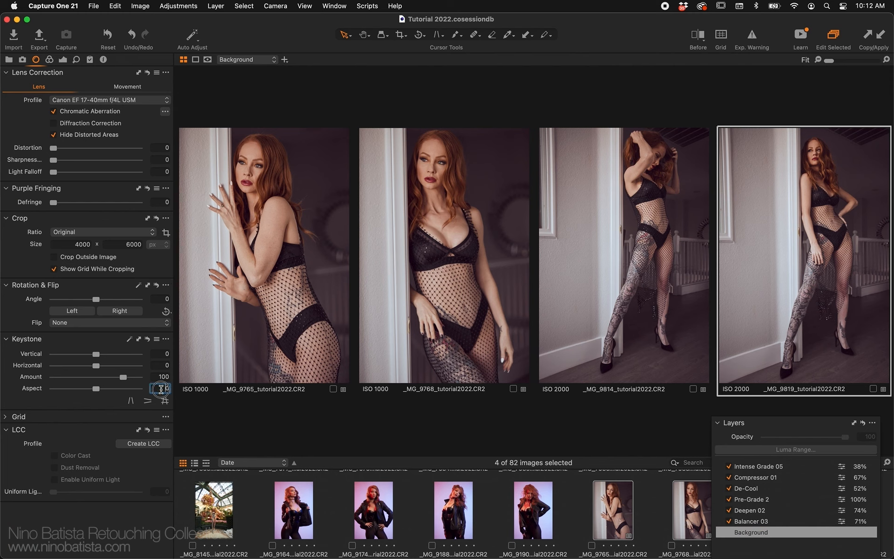
type("-4")
key("Return")
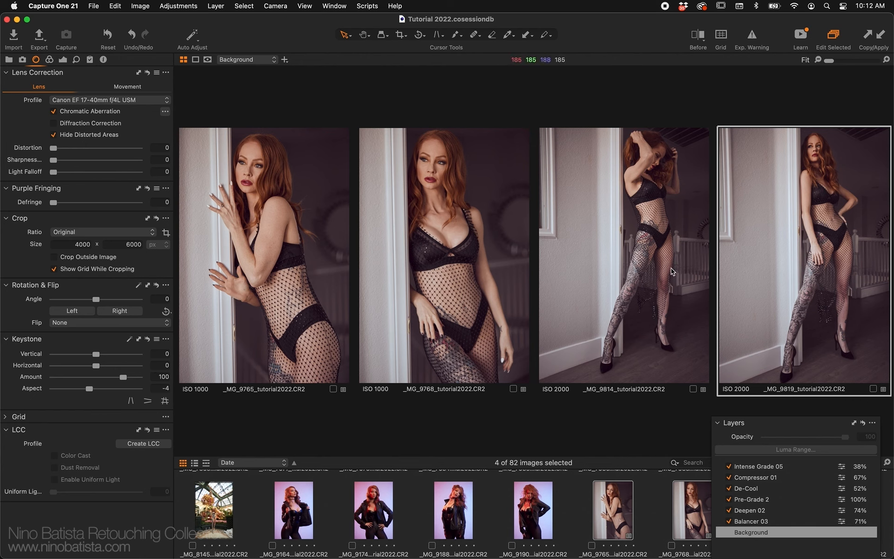
left_click(139, 341)
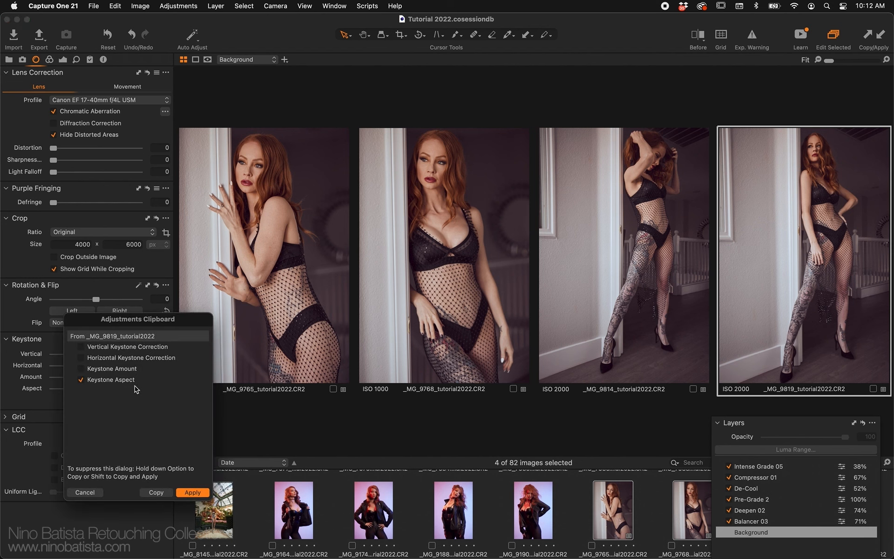
left_click(195, 494)
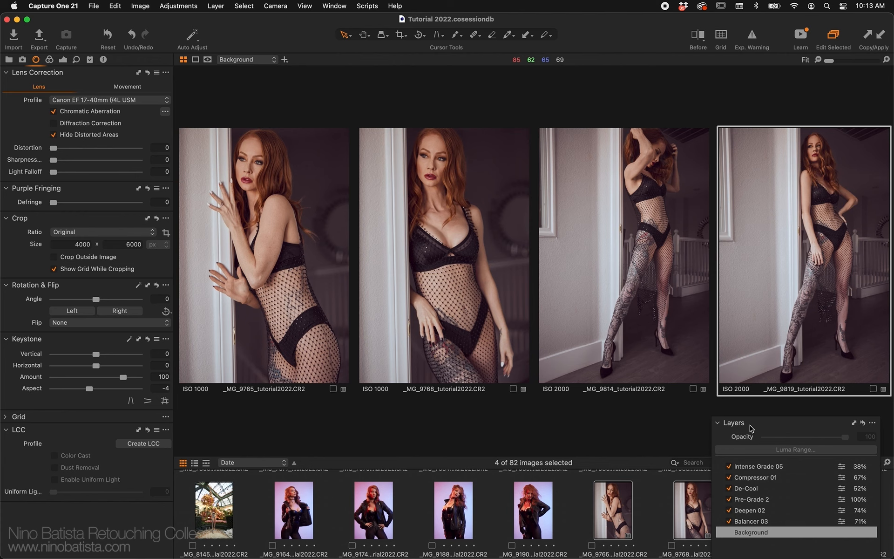
- Select the three Las Vegas sign images from _MG_7988 through _MG_7992
left_click_drag(772, 420, 762, 270)
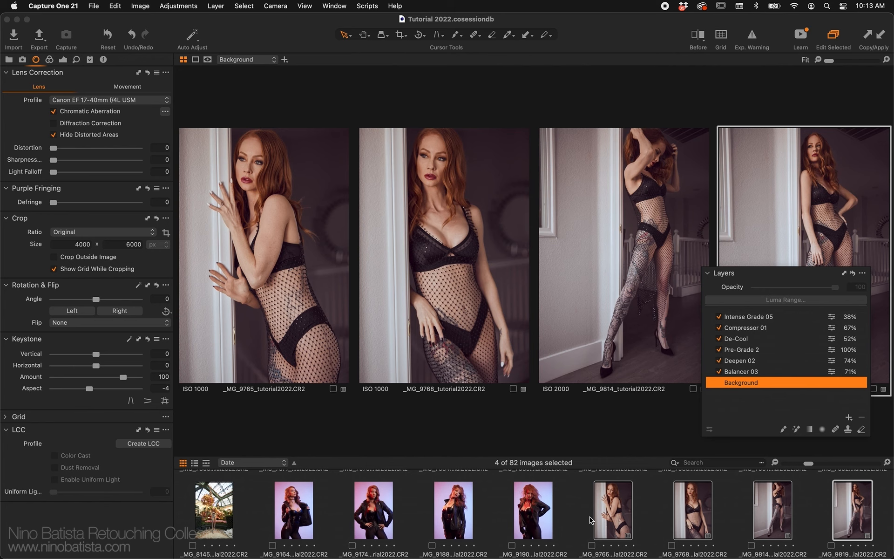
scroll(591, 520, "up", 3)
scroll(590, 520, "up", 3)
left_click(667, 503)
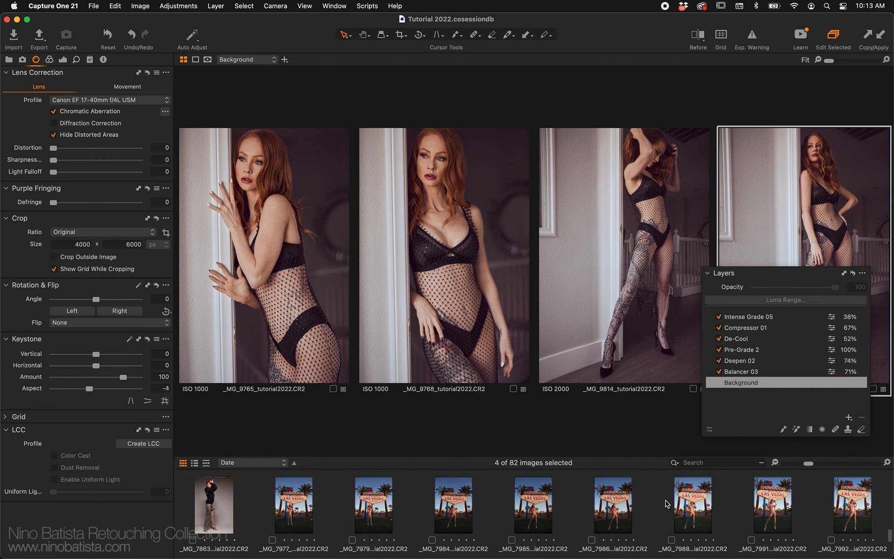
left_click(708, 506)
left_click(861, 507, "shift")
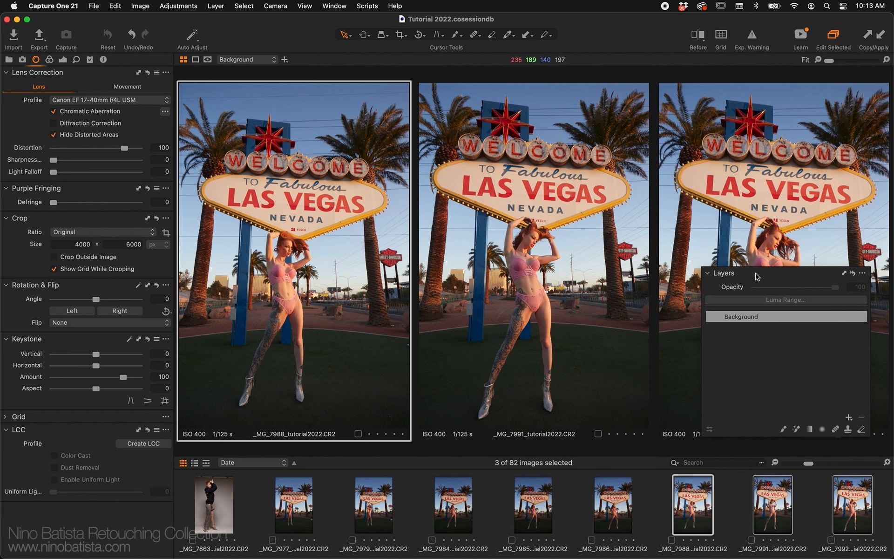
- Change the selection to _MG_7986, _MG_7988 and _MG_7991, with the floating Layers tool moved off the subjects
left_click_drag(773, 436, 777, 376)
left_click_drag(782, 279, 804, 73)
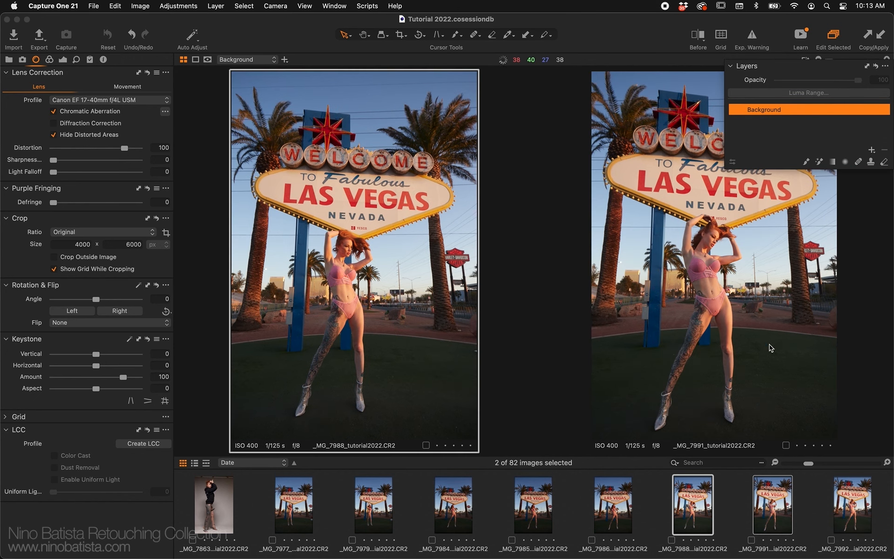
left_click(771, 344, "super")
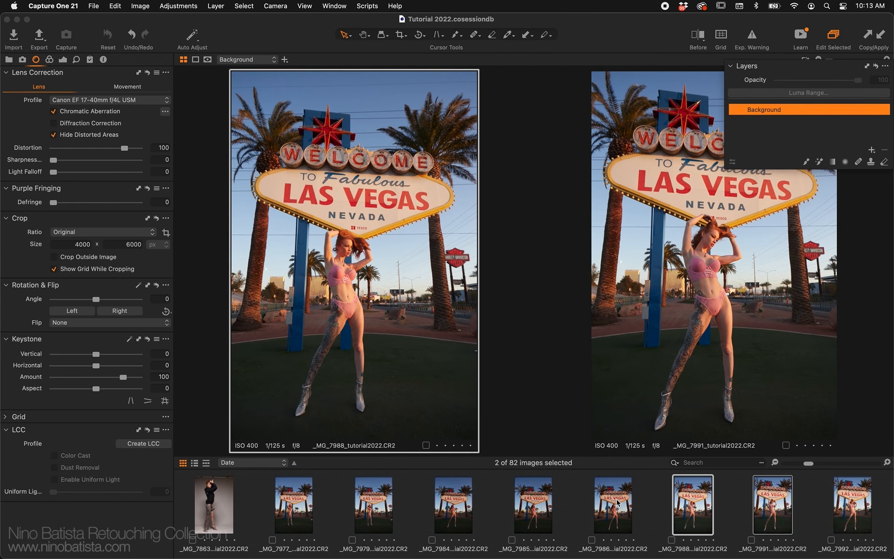
scroll(617, 501, "up", 2)
scroll(616, 499, "down", 2)
left_click(607, 515, "super")
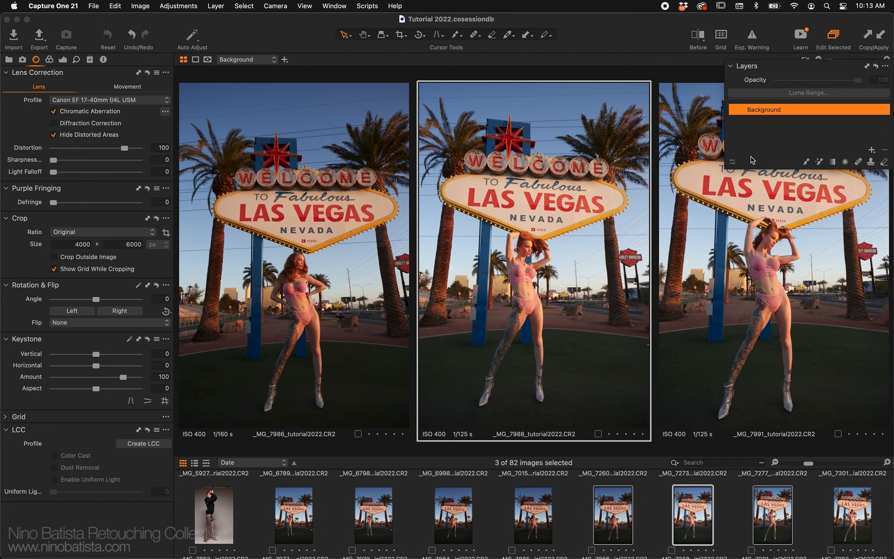
- Expand the NBP Environments custom styles, collapse NBP Grades, and move the floating Layers tool below the photos
left_click_drag(784, 68, 754, 376)
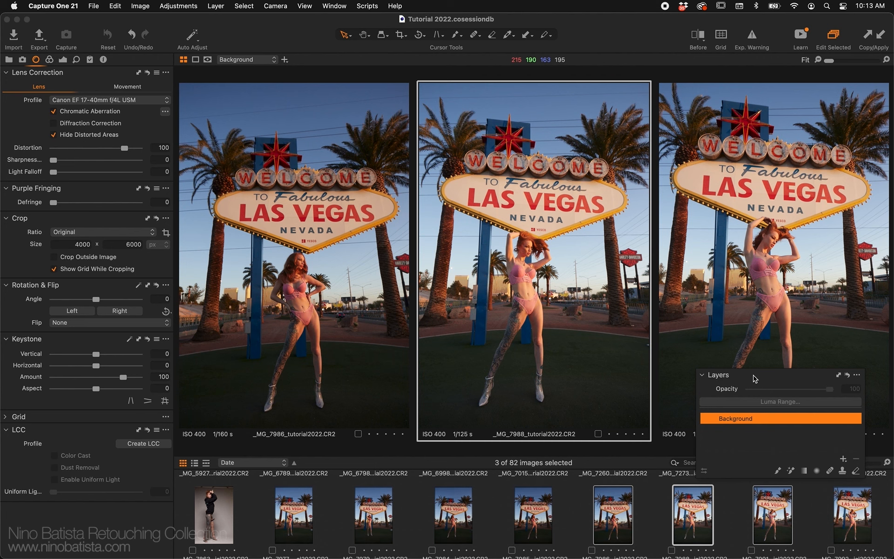
left_click(89, 59)
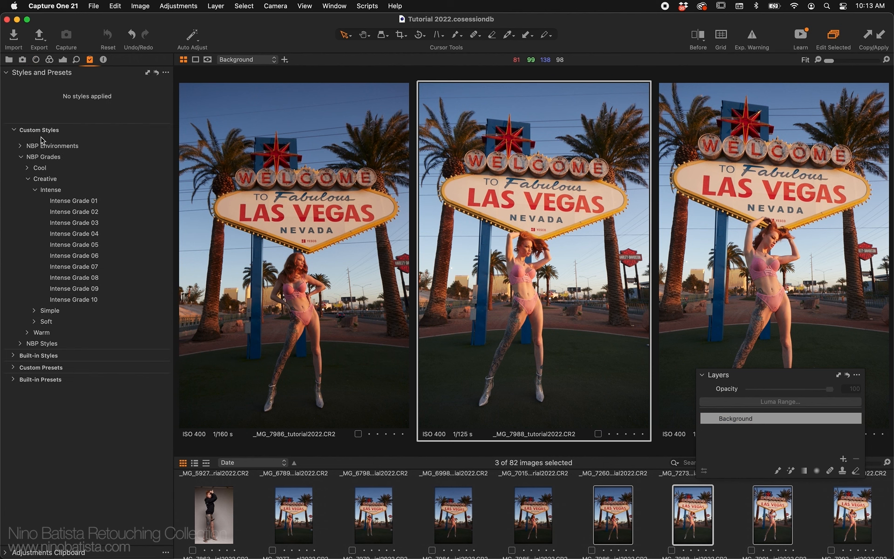
left_click(21, 157)
left_click(20, 146)
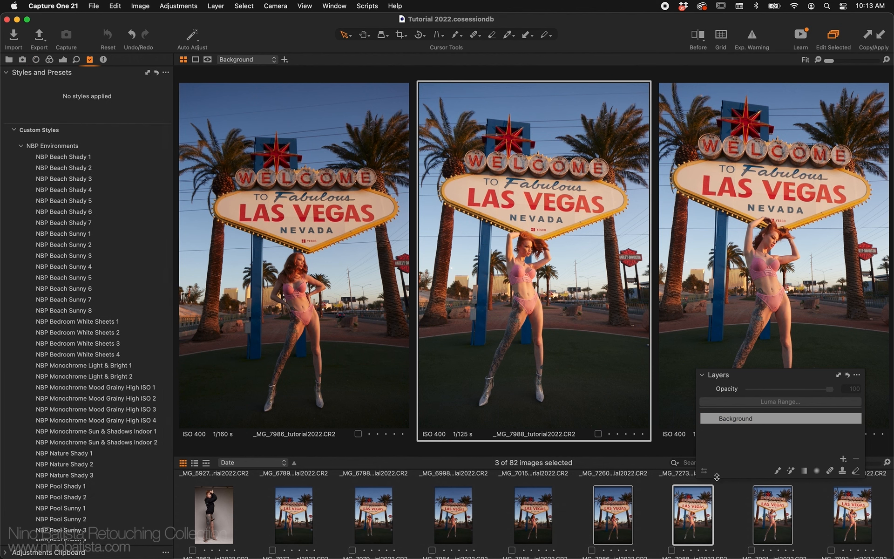
left_click_drag(762, 371, 777, 459)
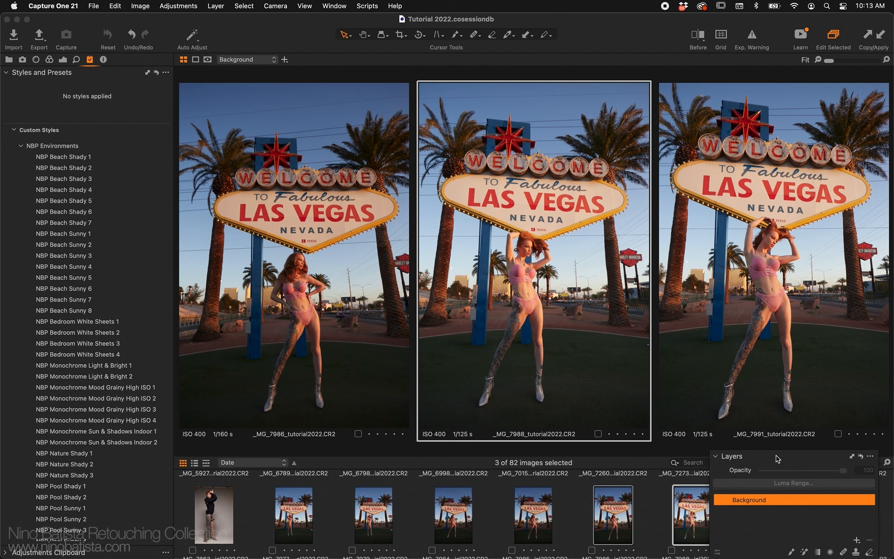
- Crop _MG_7986 tighter around the sign and model to match the framing of _MG_7988
left_click(315, 393)
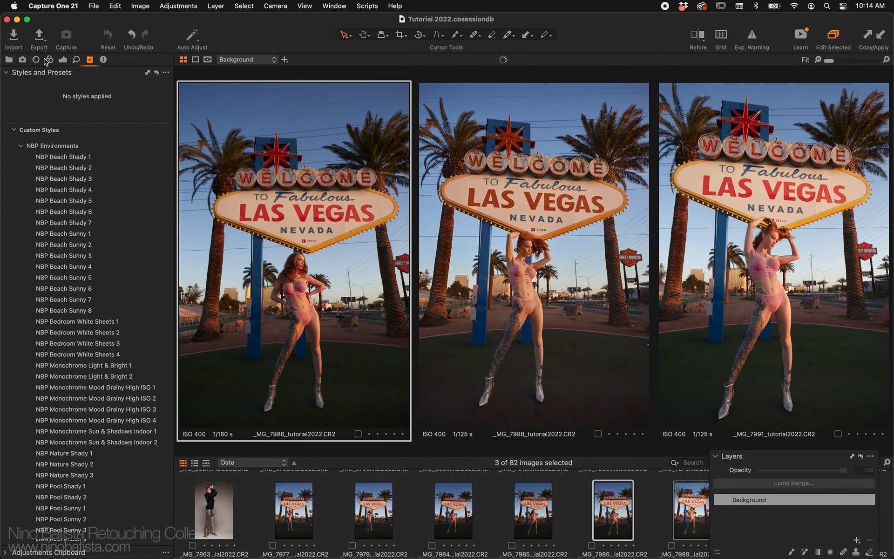
key("c")
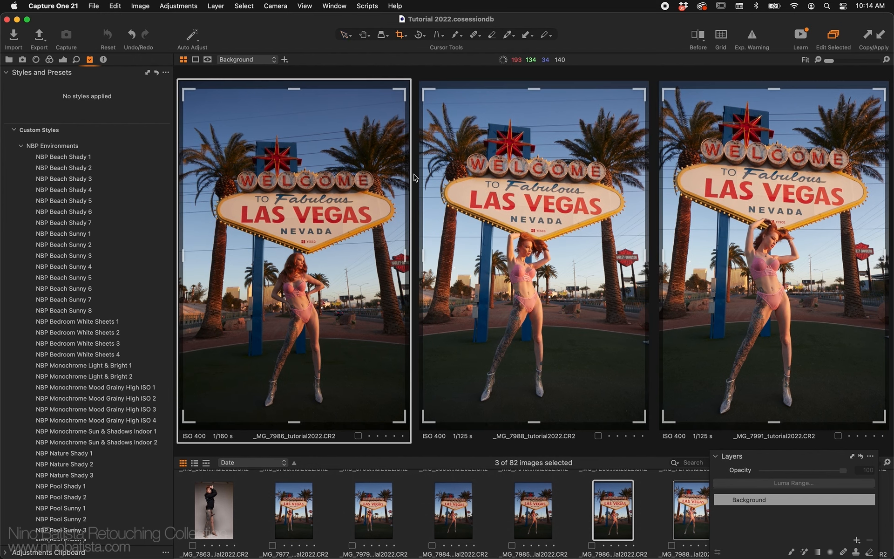
left_click_drag(404, 92, 398, 106)
left_click_drag(338, 186, 346, 186)
left_click_drag(194, 103, 208, 110)
key("v")
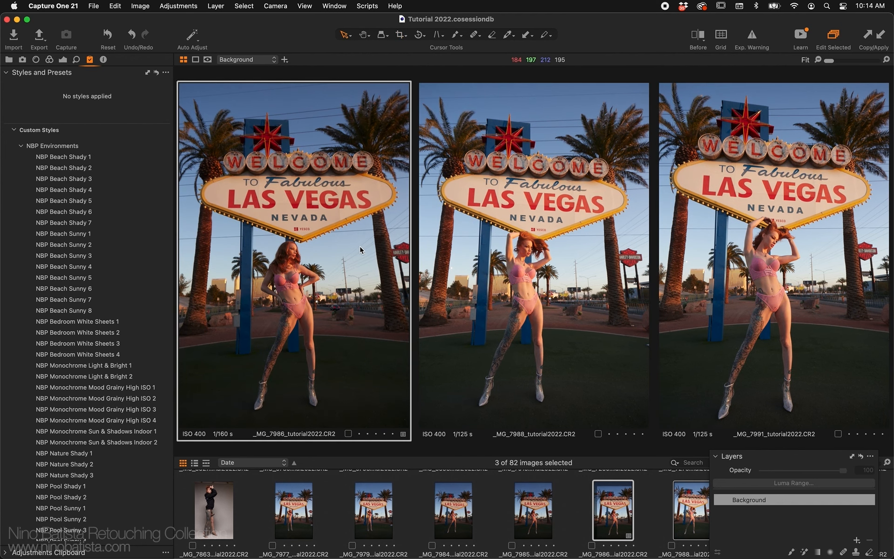
left_click(501, 253)
left_click(288, 245)
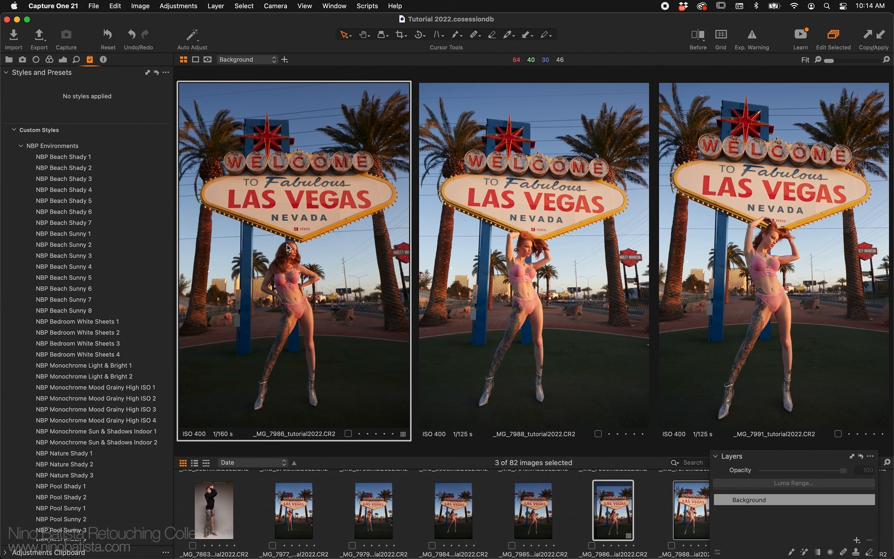
- Lower the background exposure of _MG_7988 to -0.6
left_click(532, 236)
left_click(63, 59)
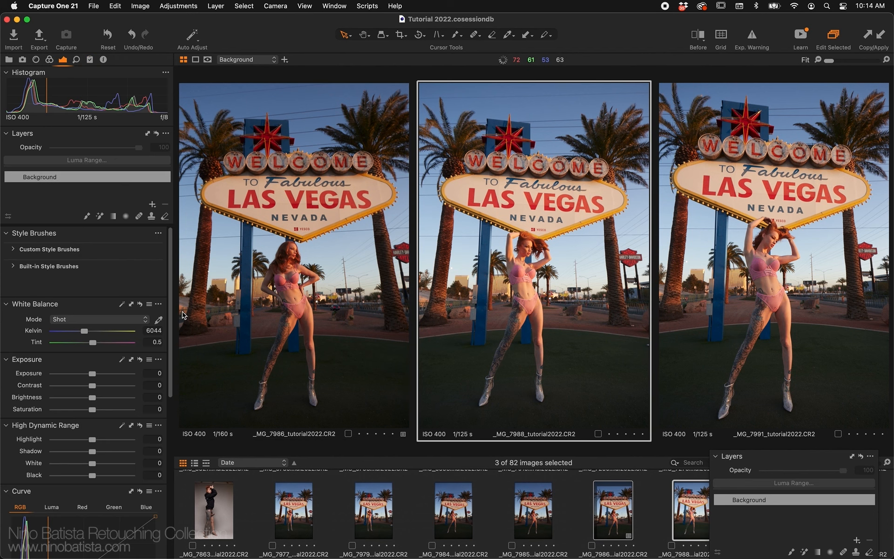
left_click(153, 373)
type("-0.3")
key("Return")
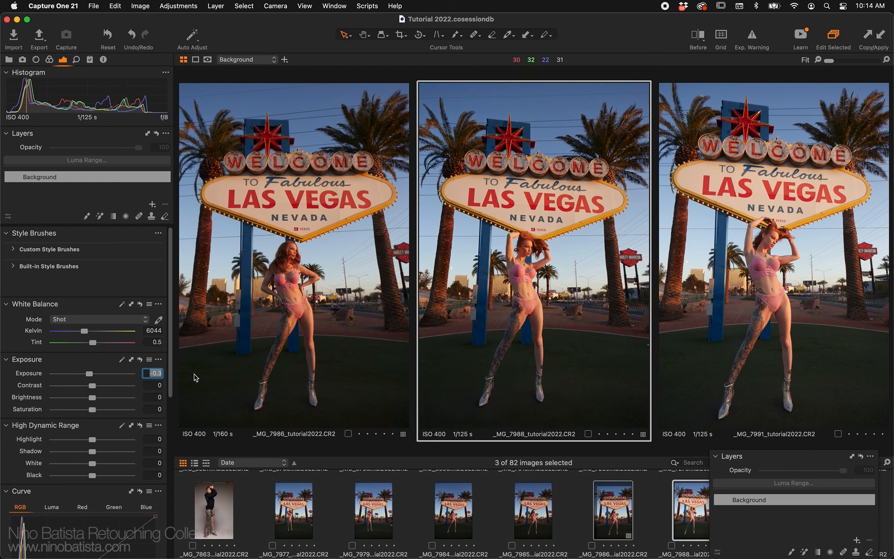
type("-0.7")
key("Return")
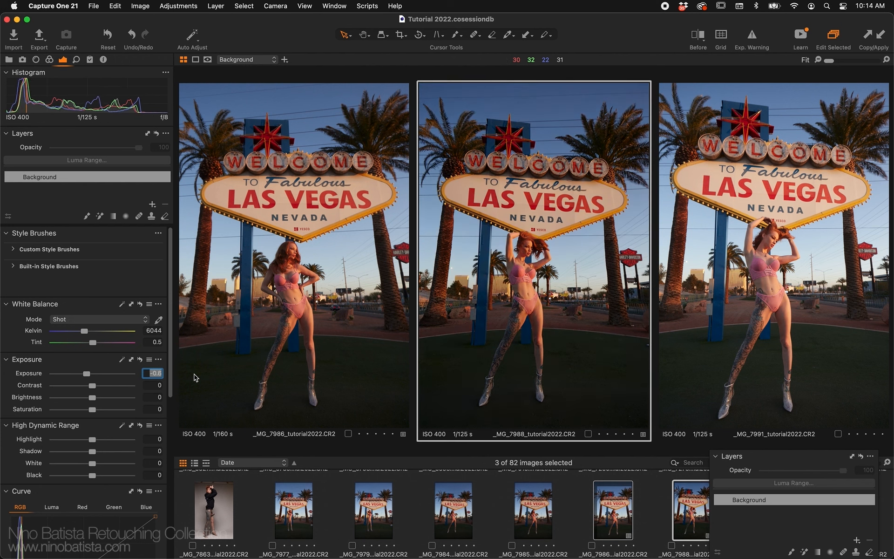
- Set the background exposure of _MG_7991 to -0.6 as well
left_click(846, 285)
type("-0.6")
key("Return")
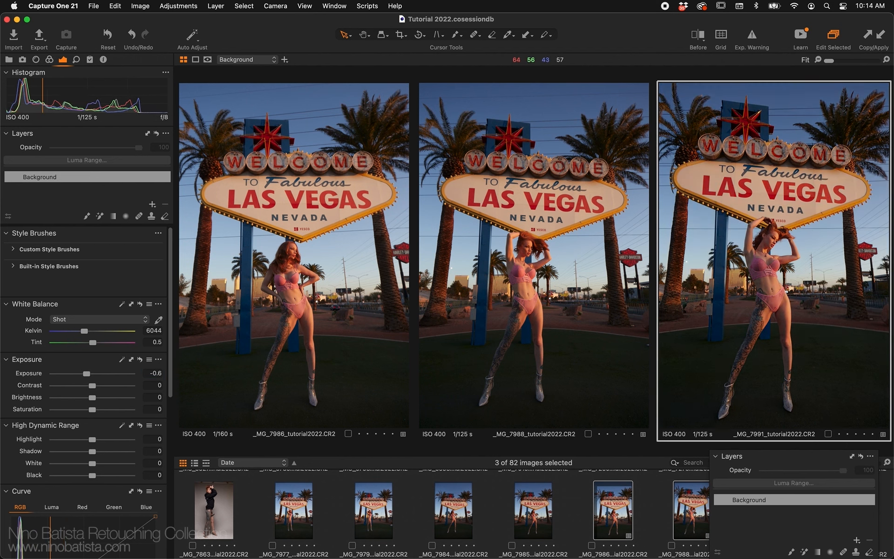
- Apply the NBP Beach Sunny 8 environment style to the three selected images, with _MG_7986 as the primary one
left_click(350, 293)
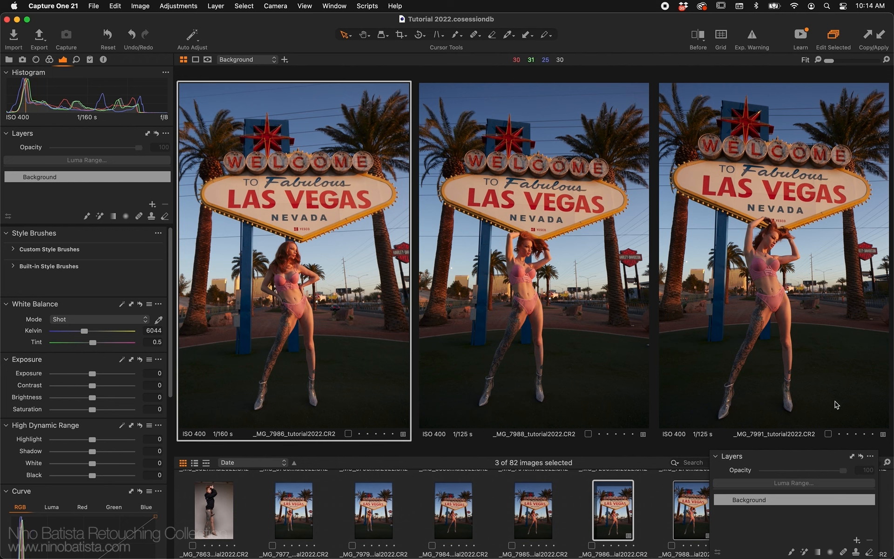
left_click(91, 60)
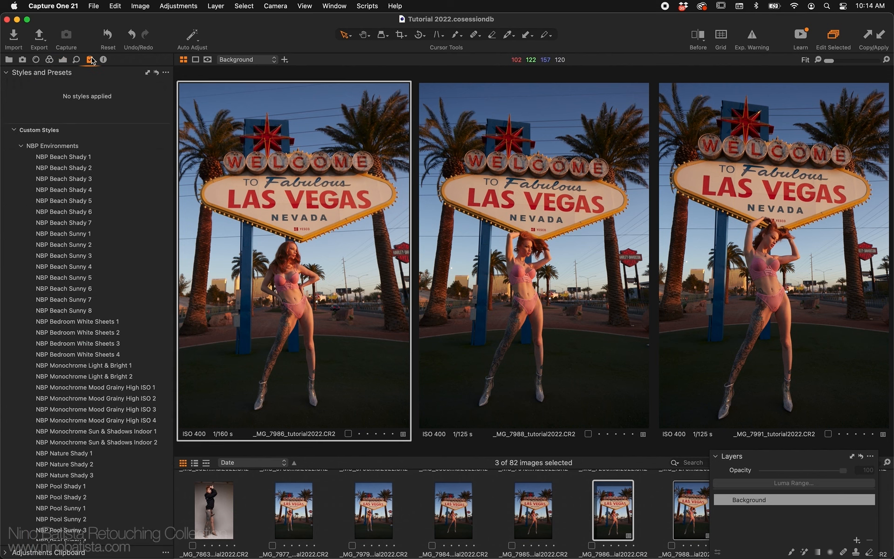
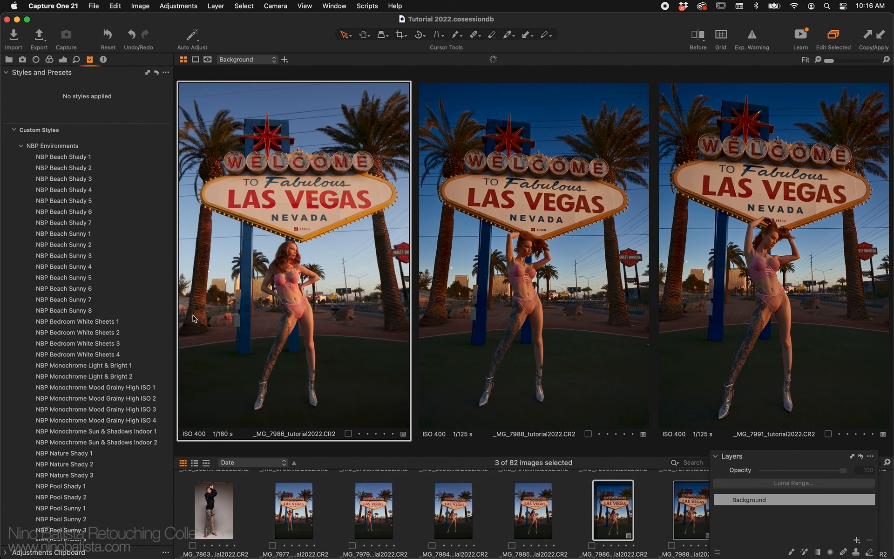
left_click(153, 311)
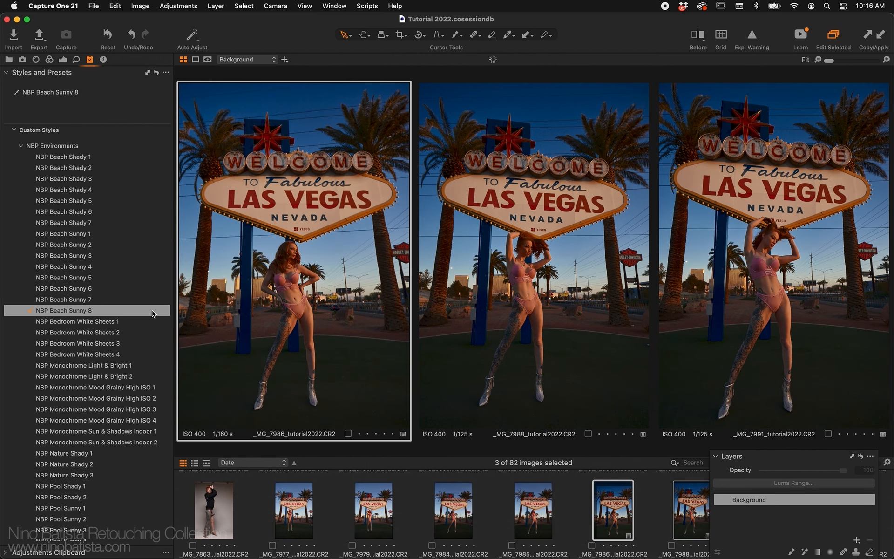
- Collapse the floating Layers tool, move it above the images, and raise the selected images' exposure until _MG_7986 reaches 0.23
left_click(716, 456)
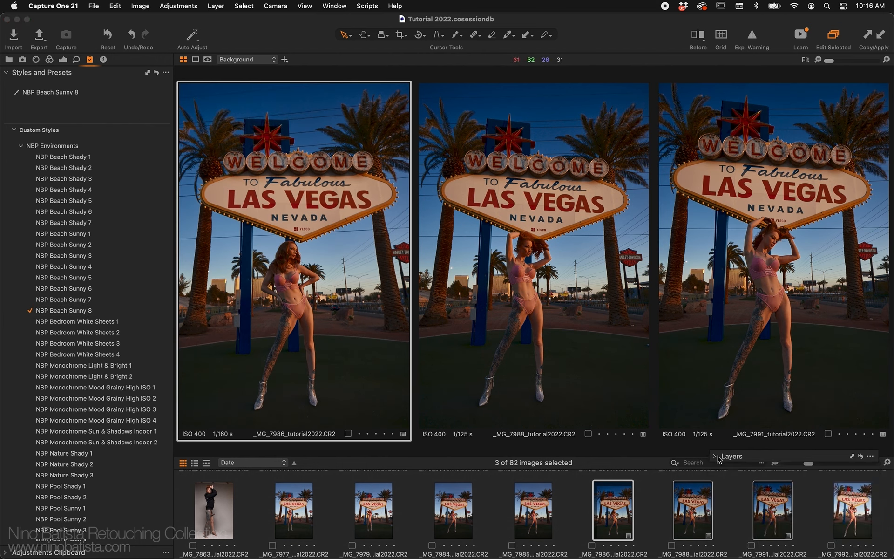
left_click_drag(782, 460, 660, 63)
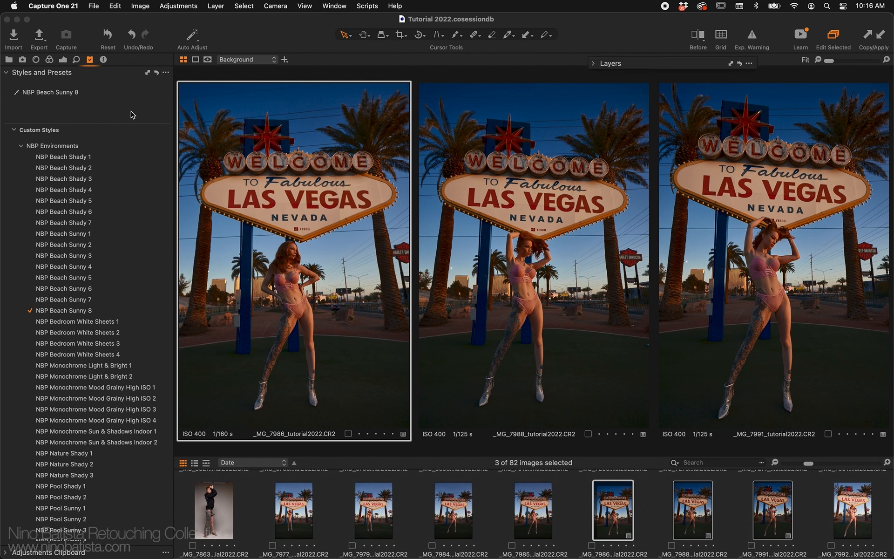
left_click(63, 60)
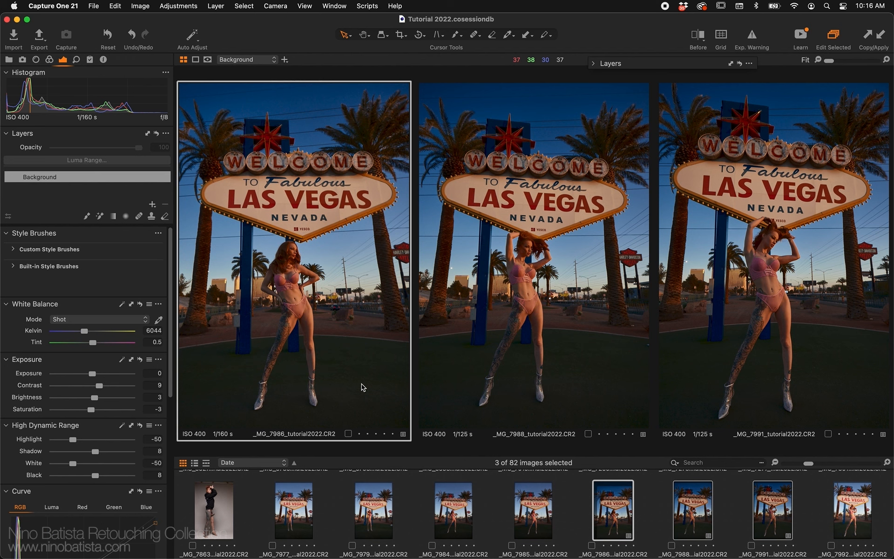
key("q")
scroll(361, 383, "up", 3)
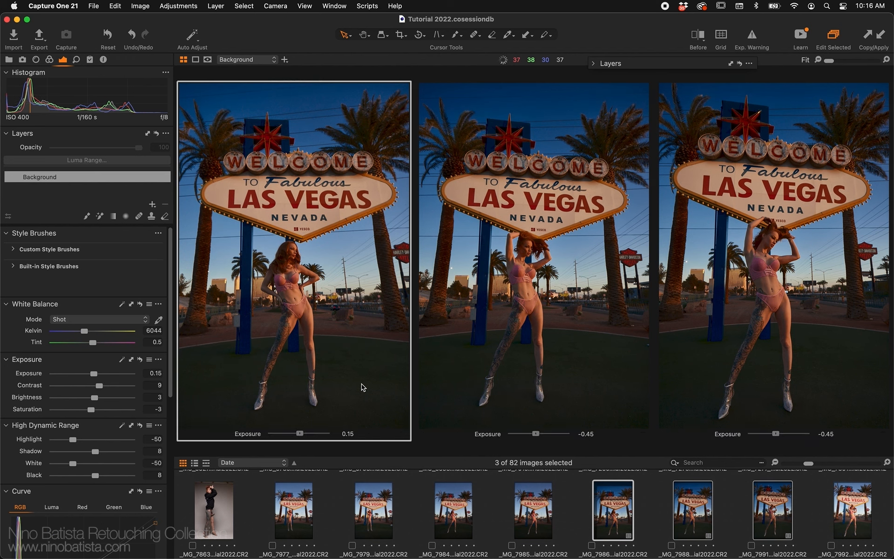
scroll(362, 384, "up", 2)
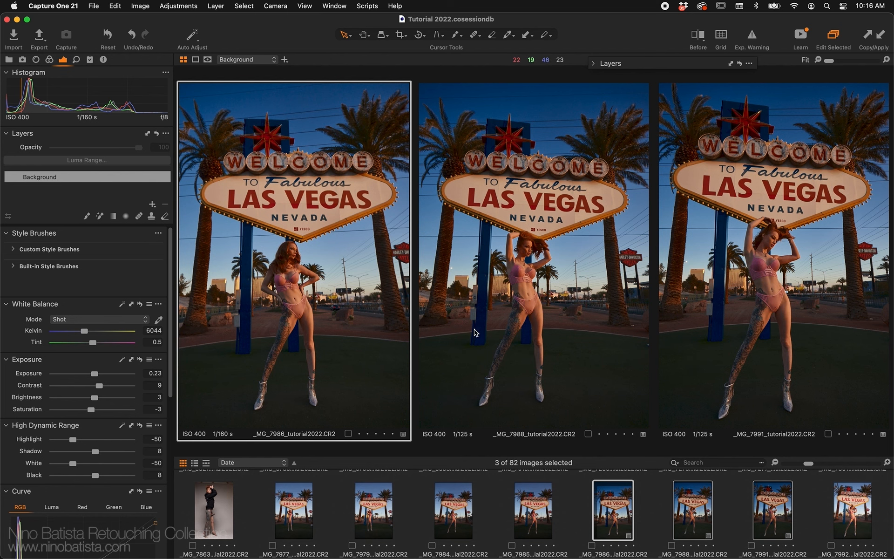
- Compare the three graded Las Vegas sign images with their unedited versions
key("y")
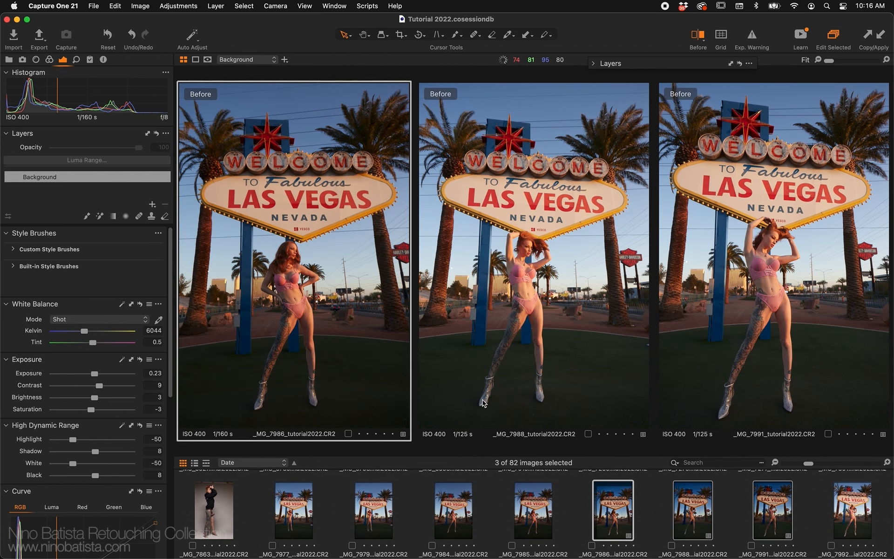
key("y")
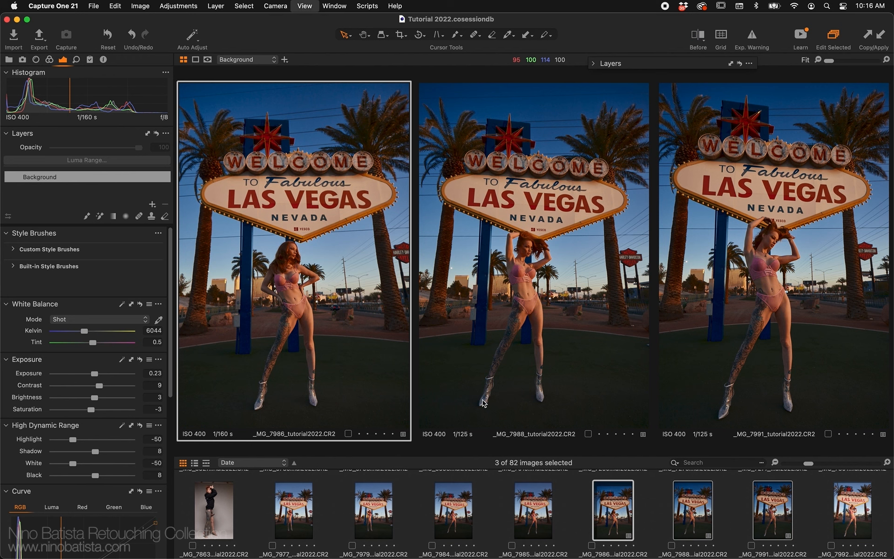
key("y")
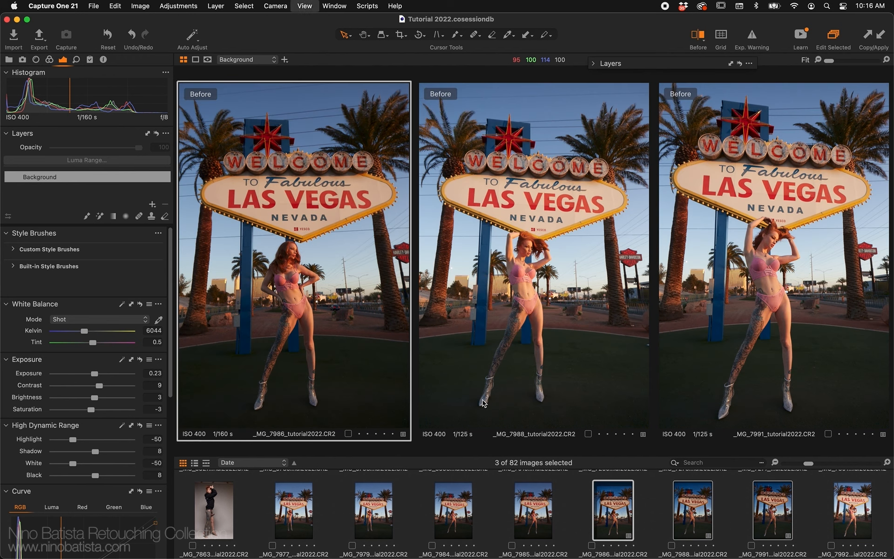
key("y")
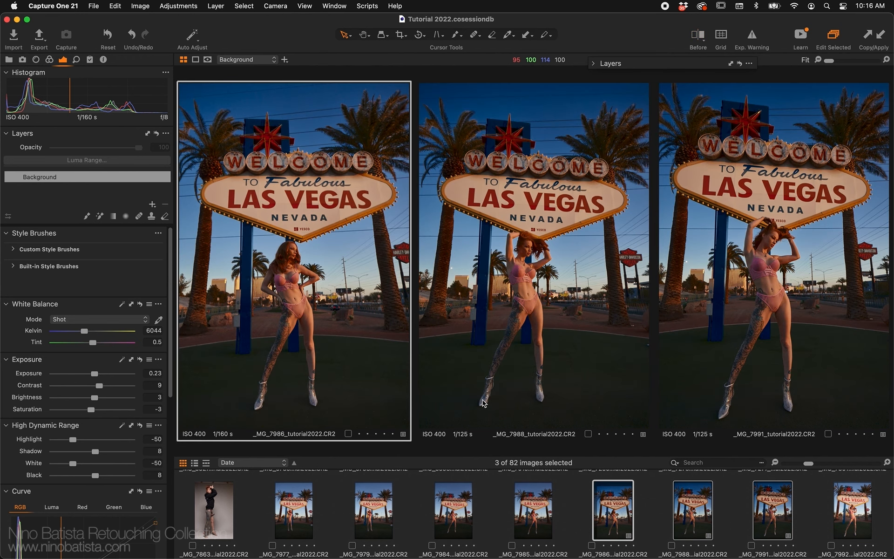
key("y")
key("y")
key("y")
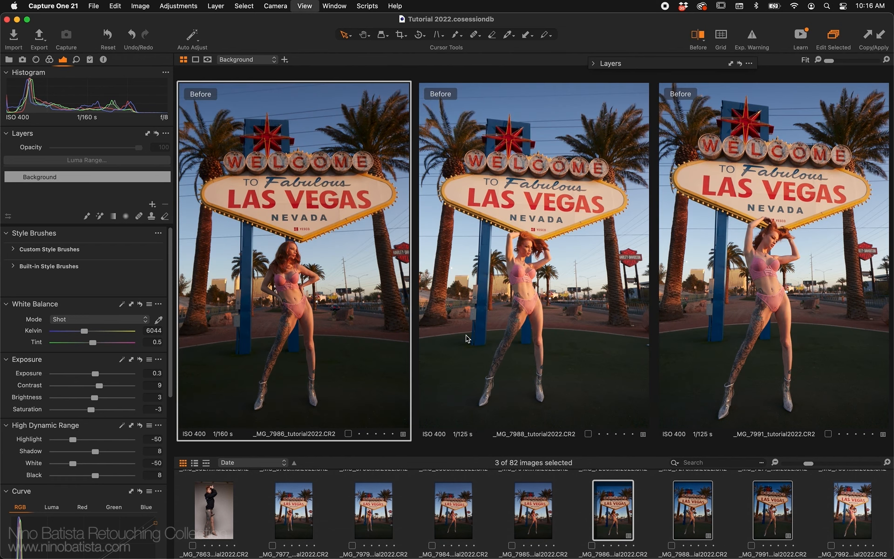
key("y")
key("y")
key("y")
key("y")
key("y")
key("y")
key("y")
- Raise the exposure of the three selected images until _MG_7986 reaches 0.38
key("q")
scroll(466, 335, "up", 1)
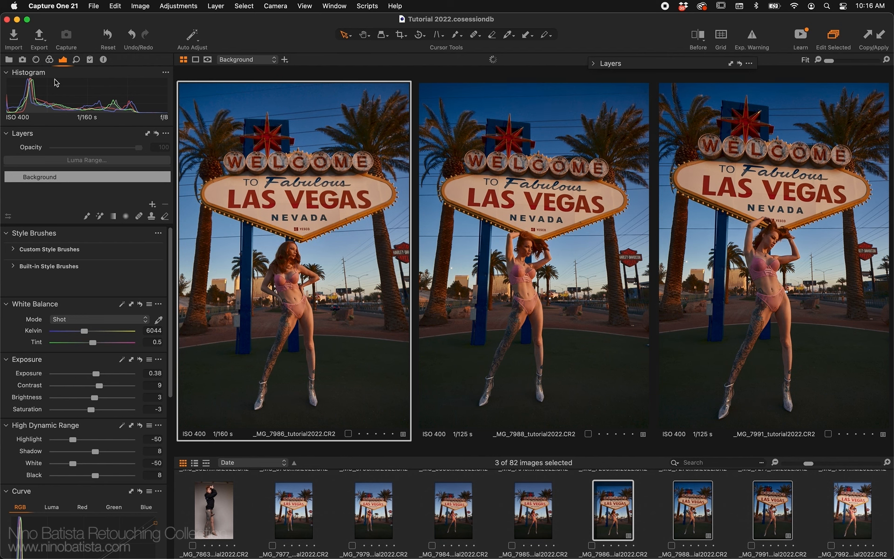
- Set the saturation of the orange skin range in the Advanced Color Editor to 5 on _MG_7986
scroll(87, 249, "down", 3)
left_click(49, 61)
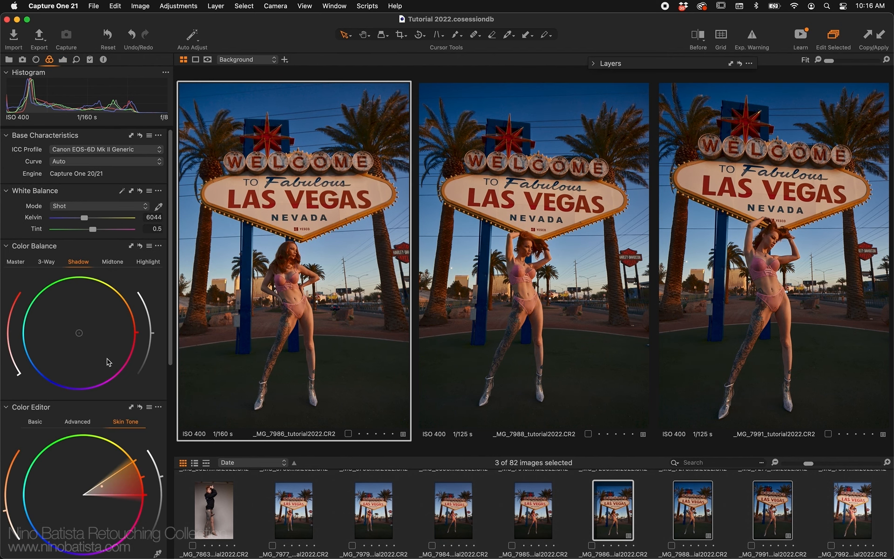
scroll(108, 362, "down", 2)
left_click(79, 377)
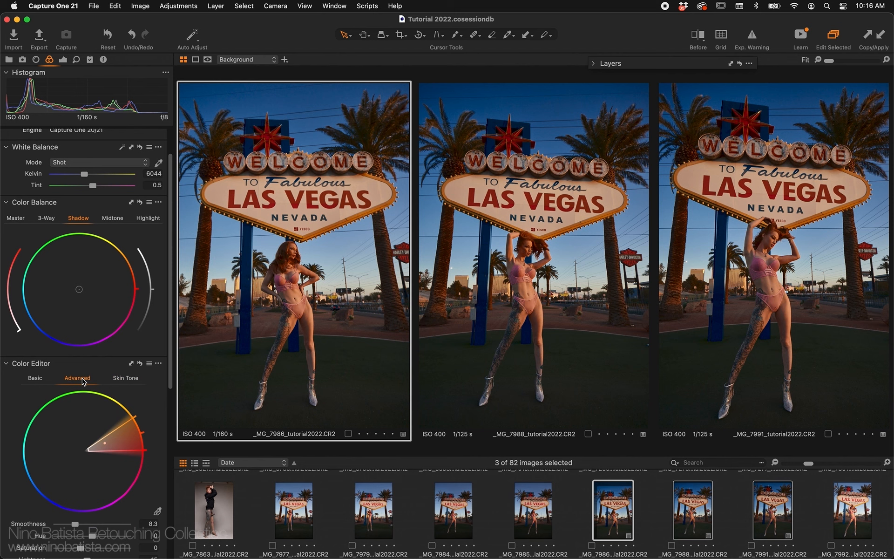
scroll(105, 422, "down", 5)
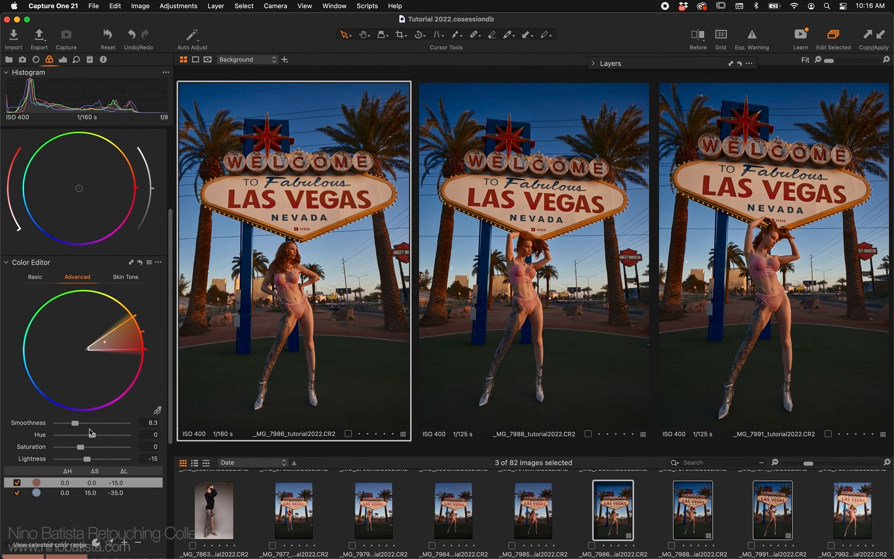
left_click(150, 446)
type("2")
type("5")
key("Return")
- Copy all Color Editor adjustments from _MG_7986 to the other selected images and compare them with the unedited versions
left_click(132, 263)
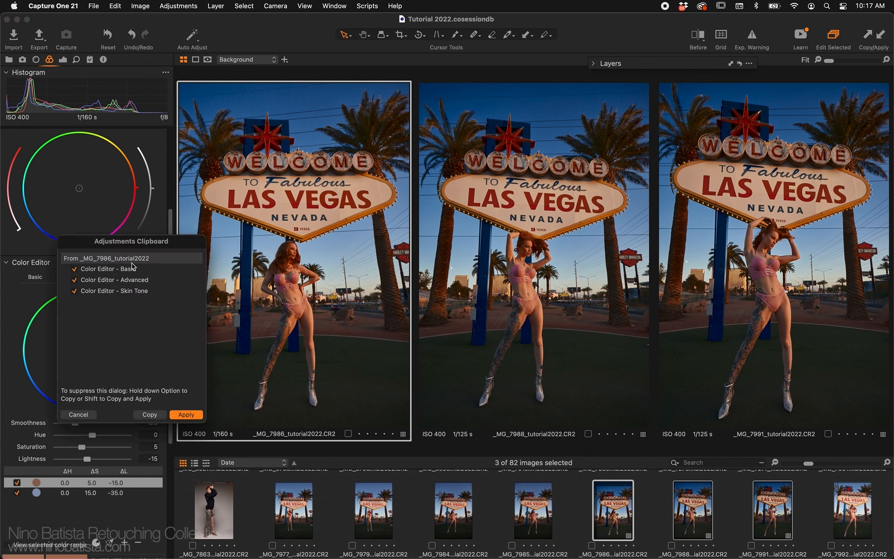
left_click(194, 415)
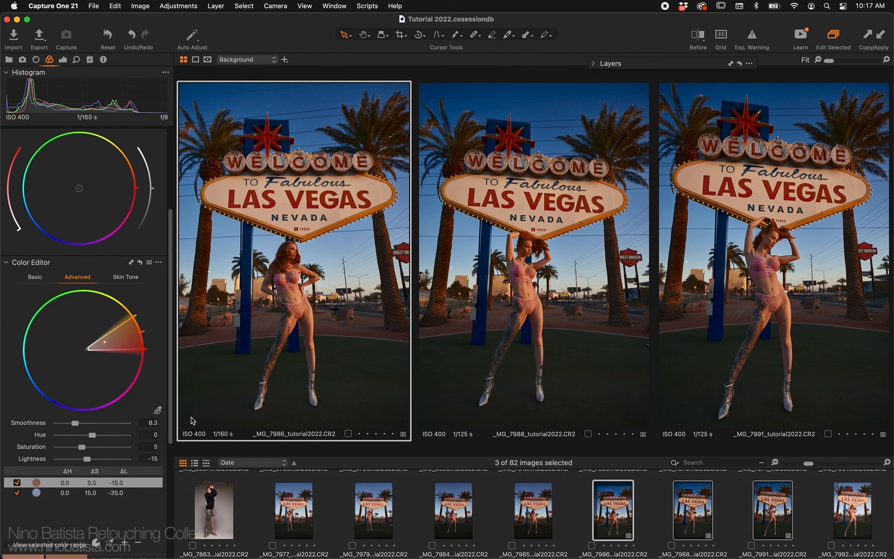
key("y")
key("y")
- Replace NBP Beach Sunny 8 on the three selected images with the NBP Monochrome Mood Grainy High ISO 1 style
left_click(91, 61)
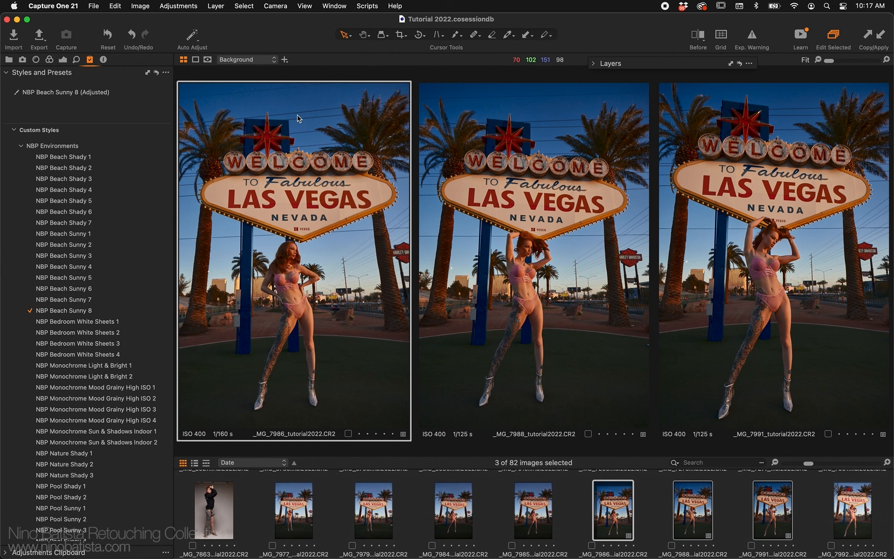
left_click(104, 311)
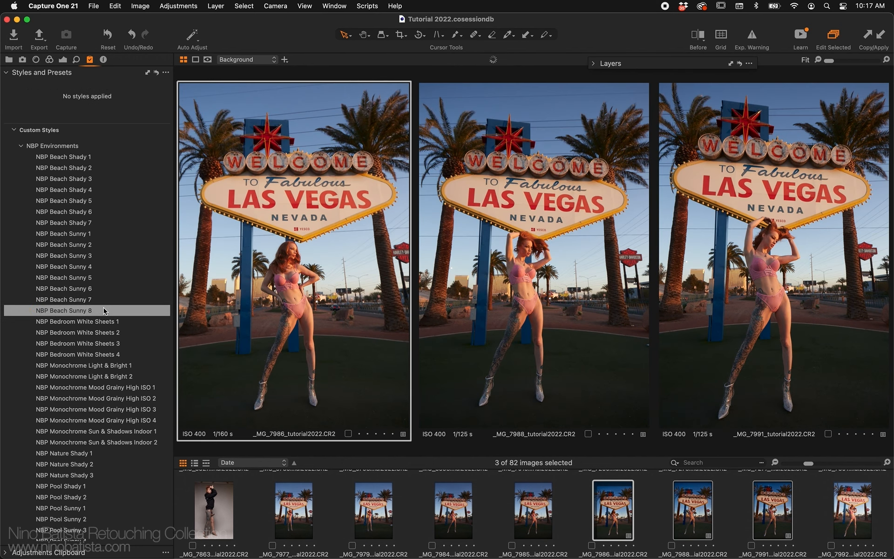
scroll(104, 311, "down", 1)
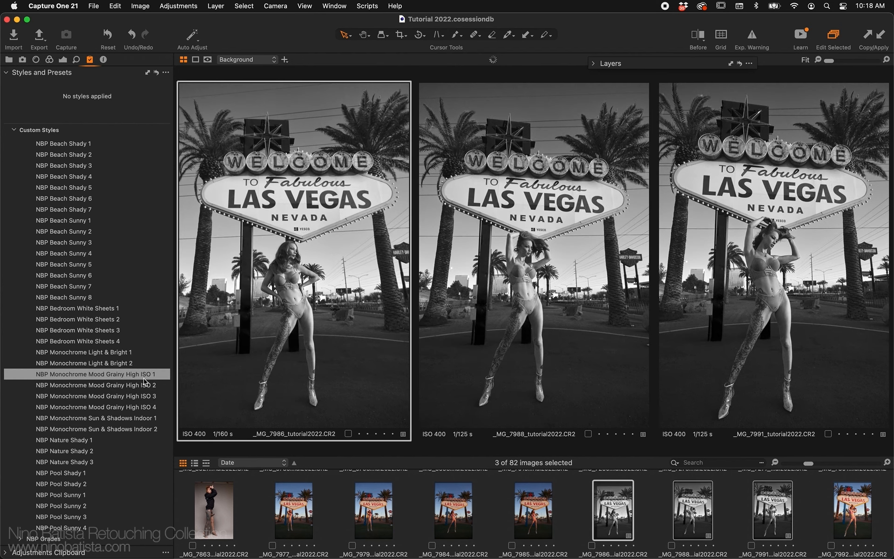
left_click(144, 378)
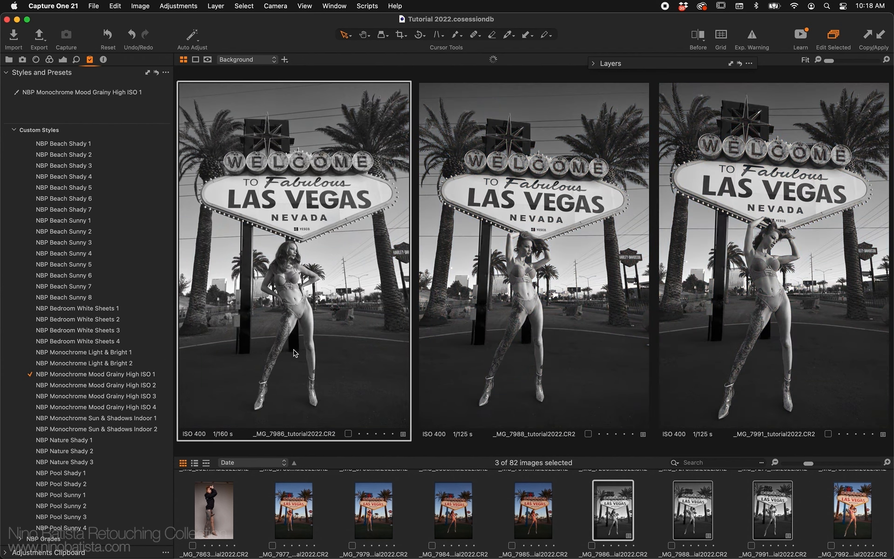
- Lower the exposure of the three monochrome images and inspect the model's face in _MG_7988 and _MG_7986 with the loupe
key("q")
scroll(293, 352, "down", 5)
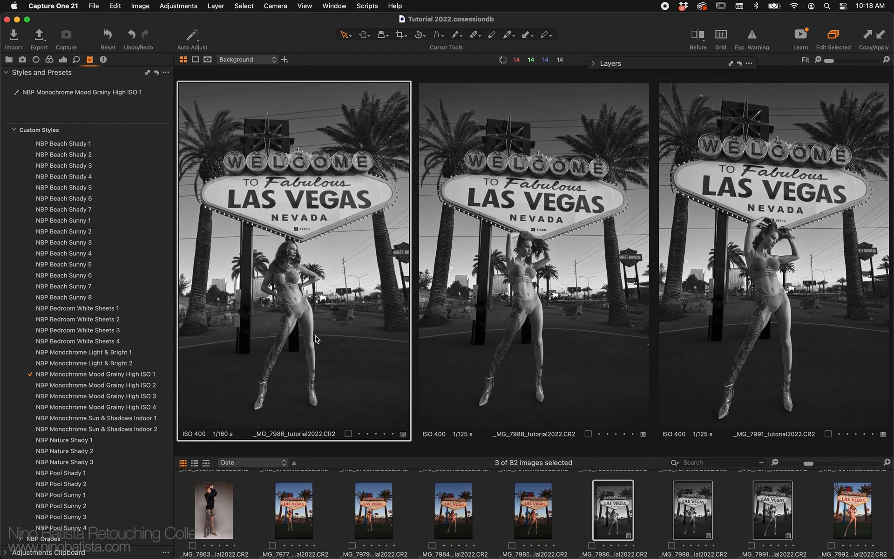
key("p")
left_click_drag(544, 238, 543, 239)
left_click_drag(294, 254, 295, 254)
key("v")
- Replace the applied style on the three images with NBP Monochrome Mood Grainy High ISO 2
left_click(133, 375)
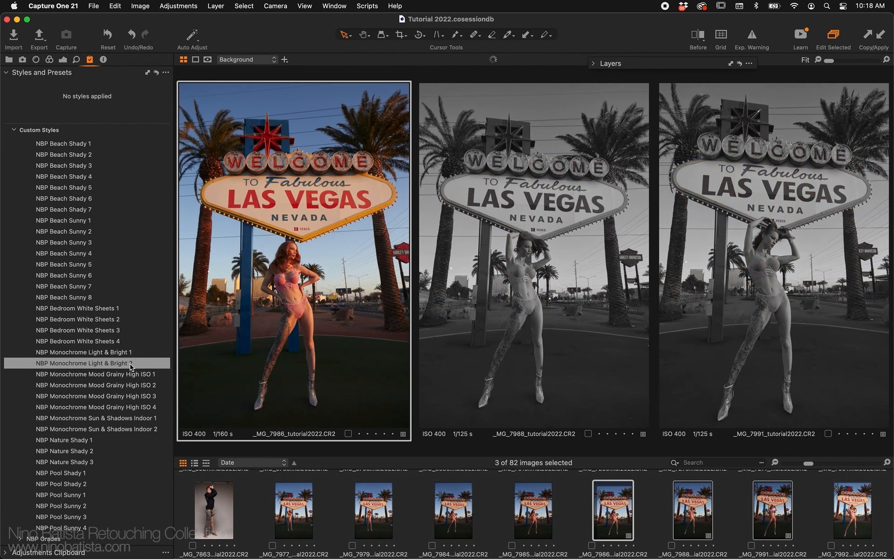
mouse_move(130, 364)
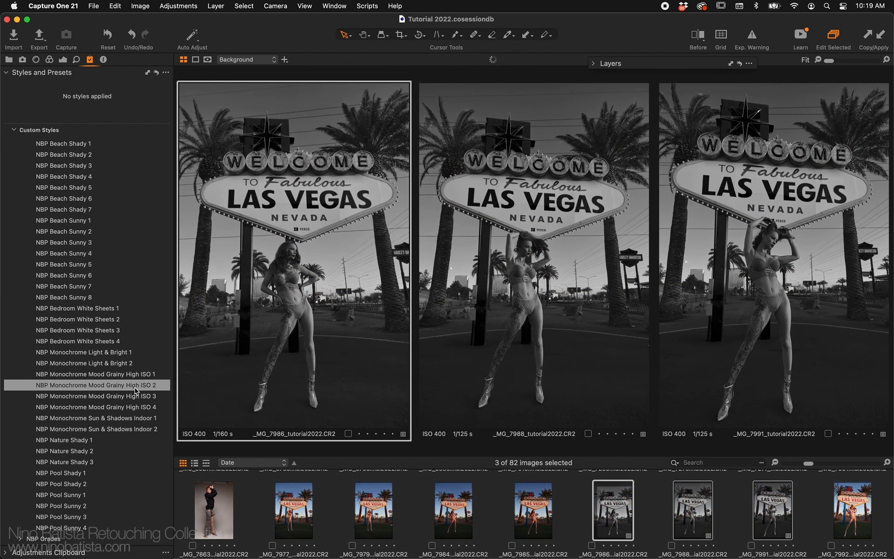
left_click(135, 389)
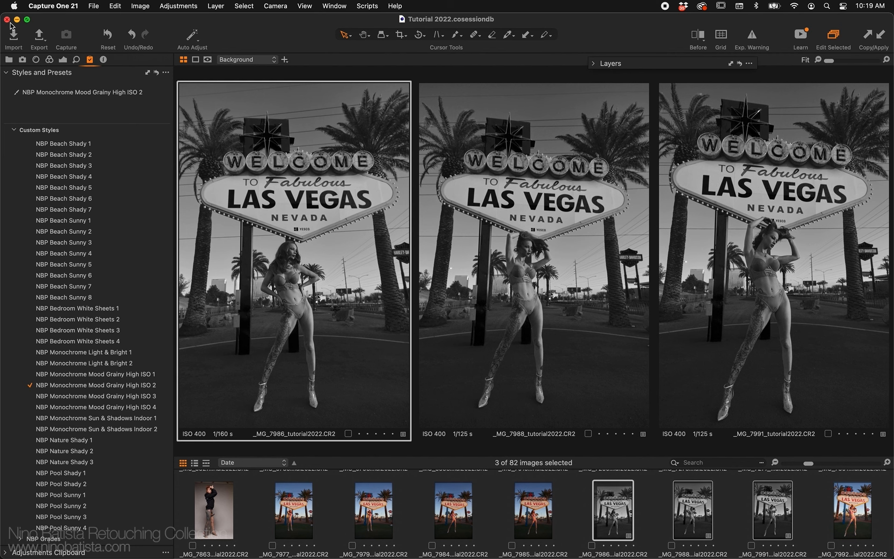
- Collapse the NBP Environments styles and select the black-dress images _MG_4895, _MG_4896, _MG_4911 and _MG_4932, leaving out _MG_4929
left_click(21, 145)
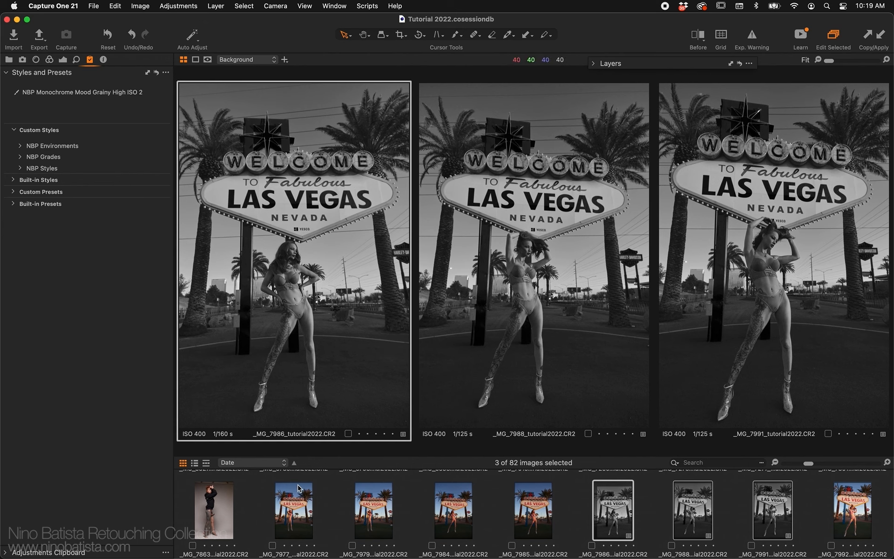
scroll(339, 509, "down", 2)
scroll(339, 509, "down", 3)
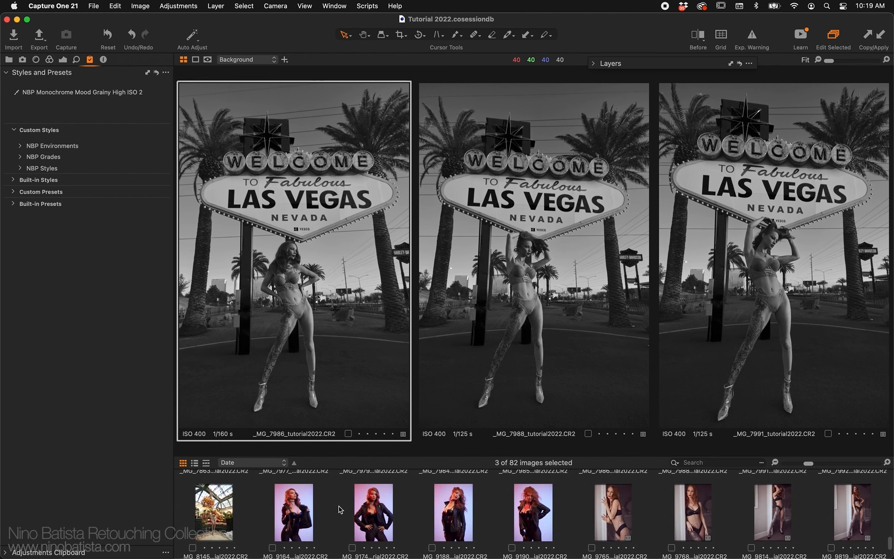
scroll(476, 496, "up", 10)
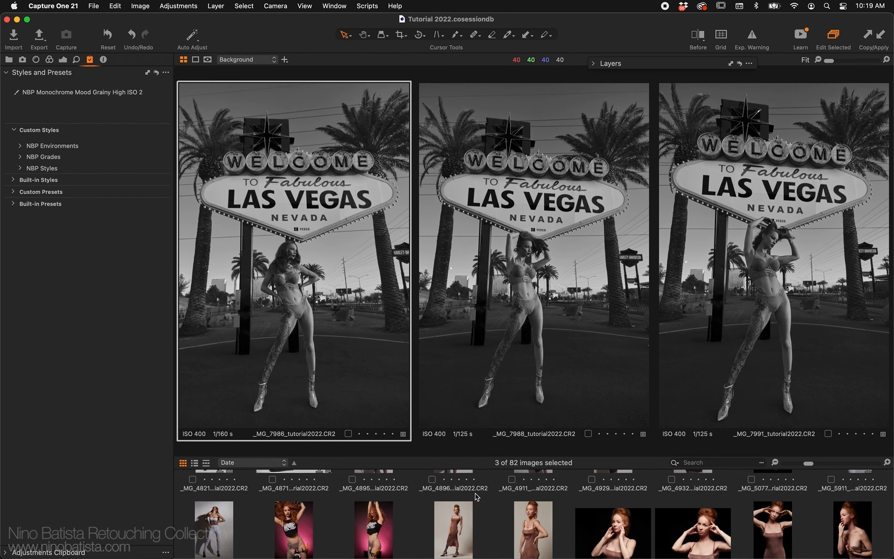
scroll(476, 497, "down", 5)
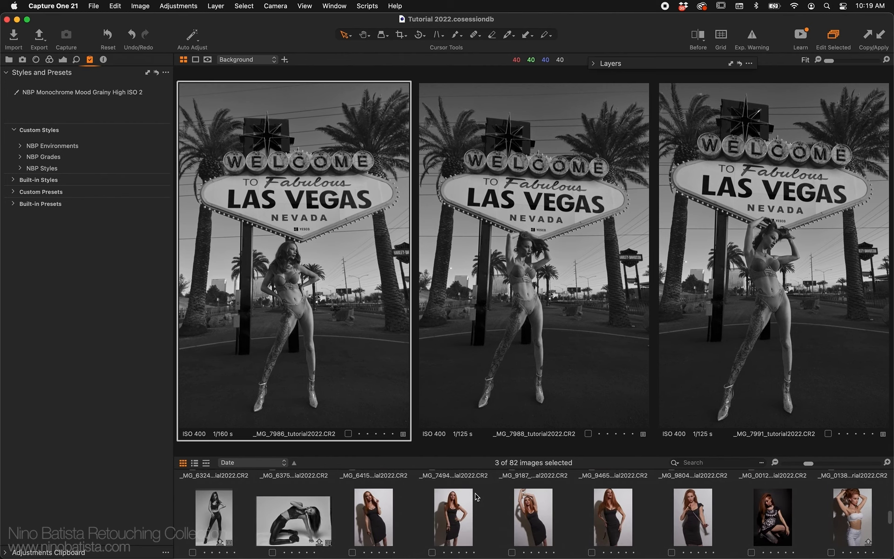
left_click(389, 510)
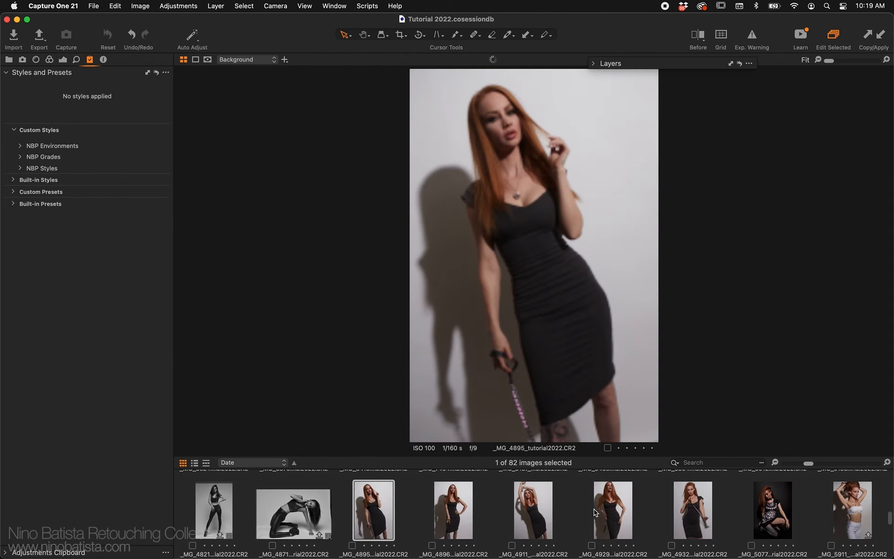
left_click(690, 509, "shift")
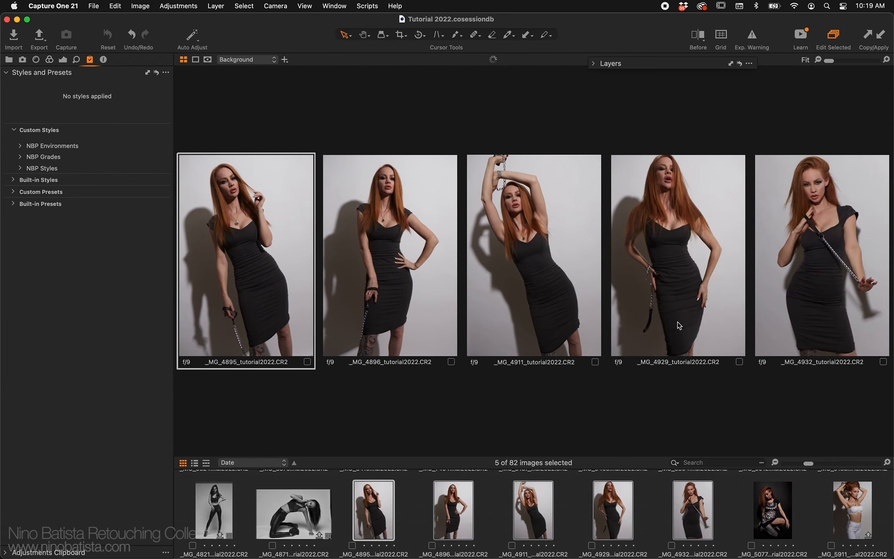
left_click(677, 322, "super")
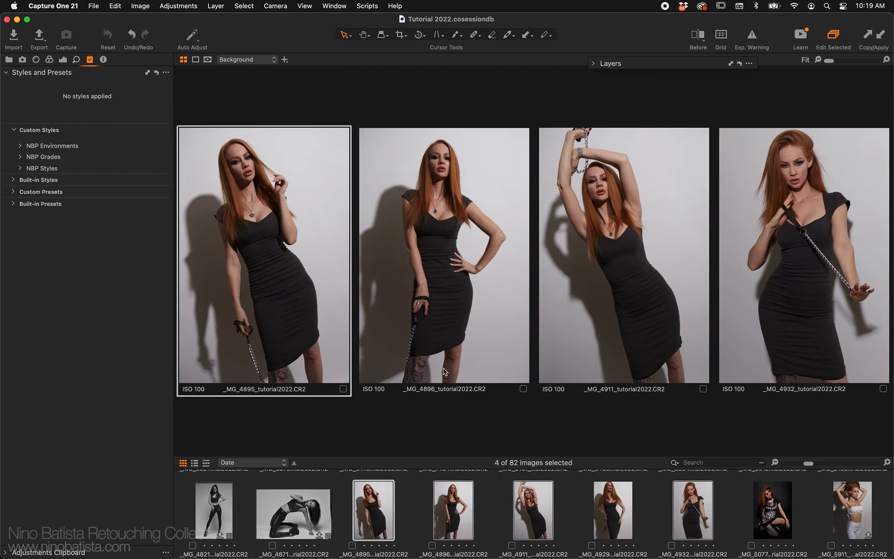
- Preview the NBP Monochrome 01 to 10 styles on the four selected black-dress images, and revisit 01 and 04
left_click(21, 169)
left_click(27, 190)
left_click(27, 201)
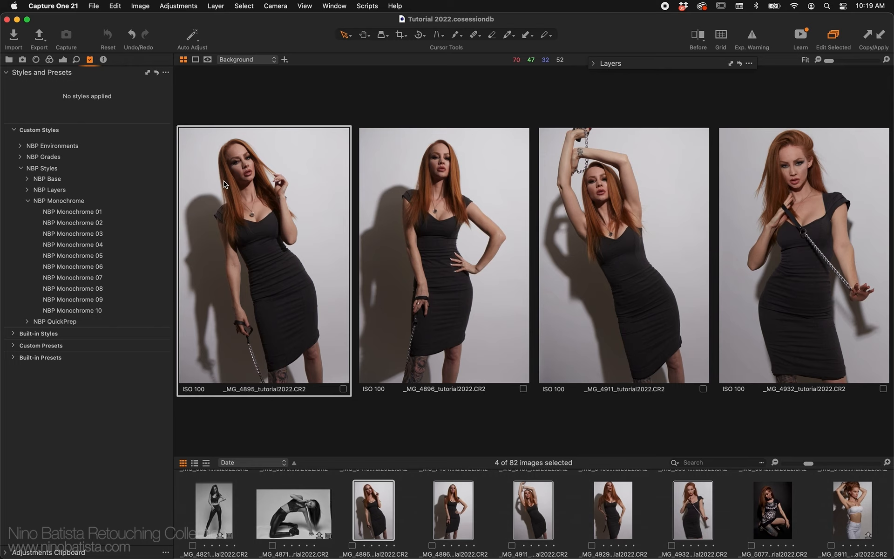
left_click(106, 212)
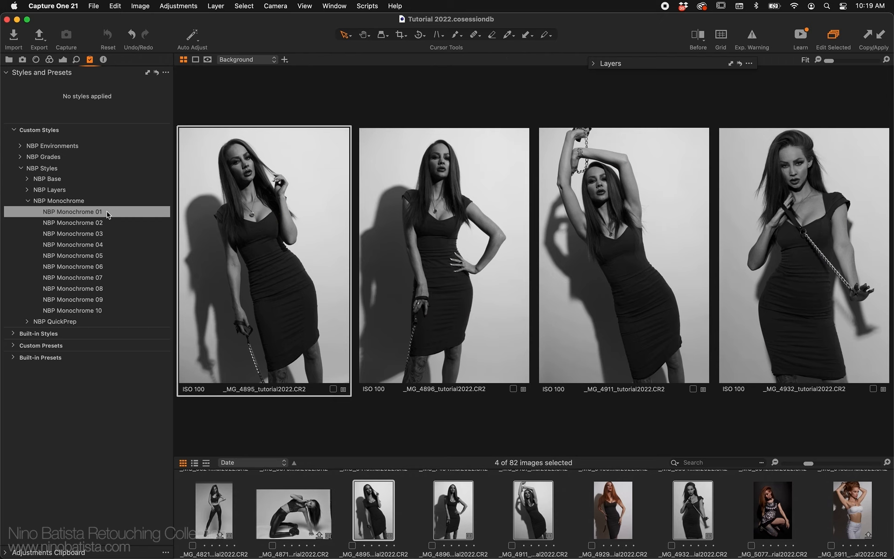
left_click(109, 224)
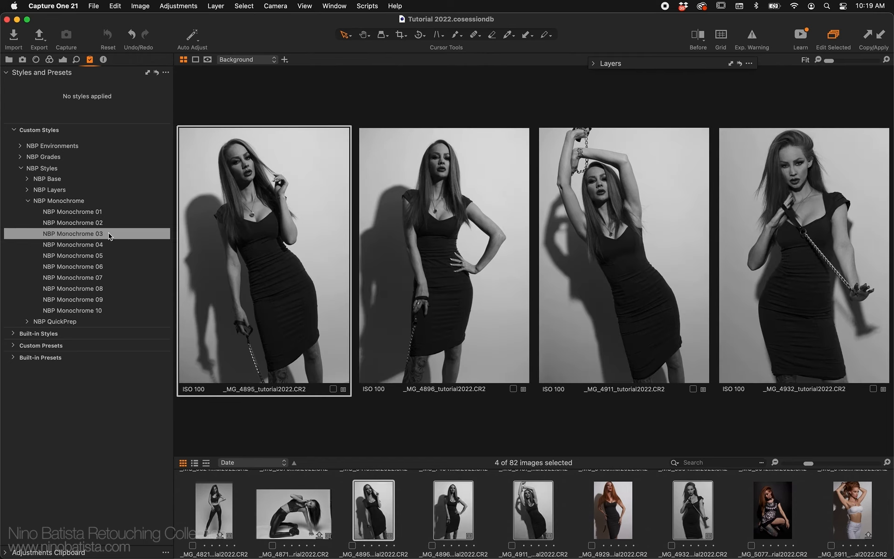
left_click(111, 243)
left_click(110, 255)
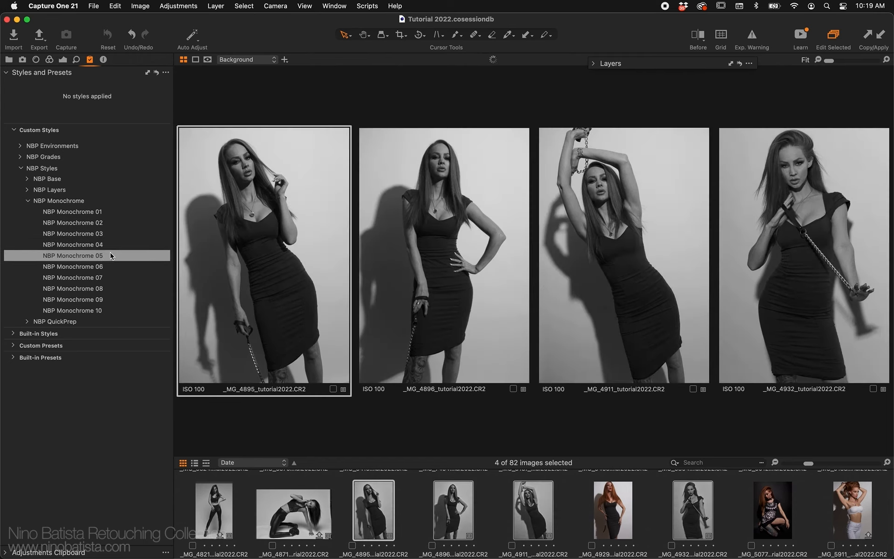
left_click(113, 267)
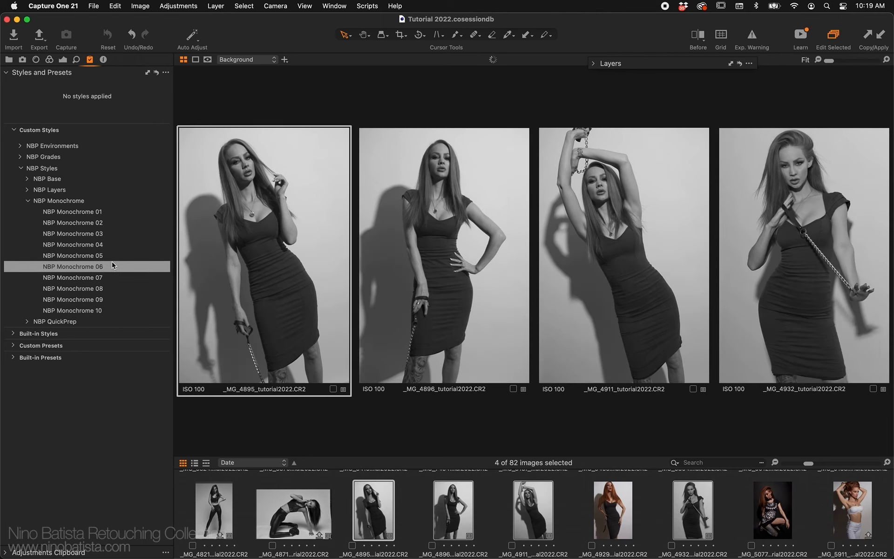
left_click(116, 277)
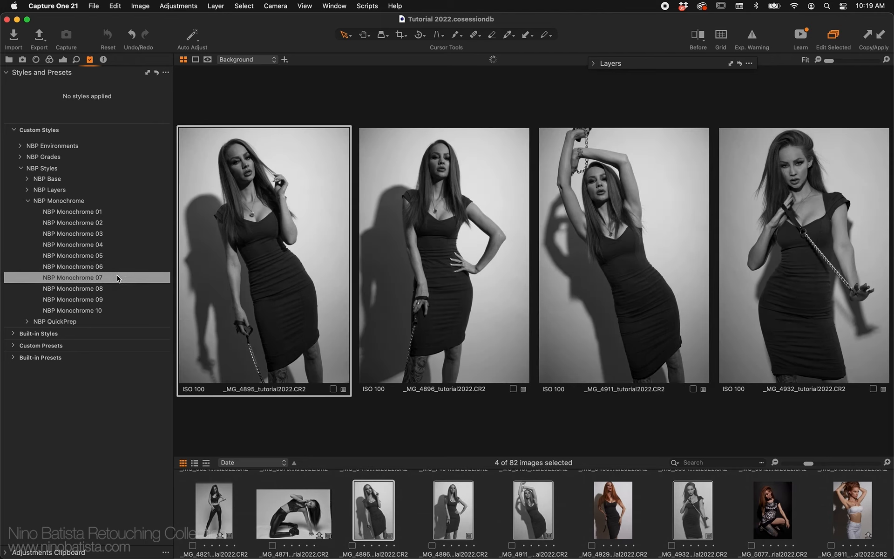
left_click(119, 287)
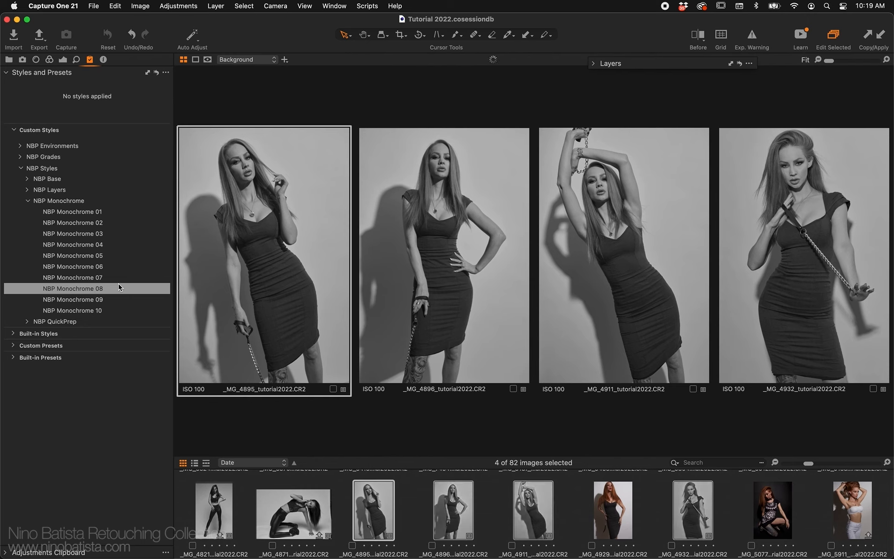
left_click(120, 300)
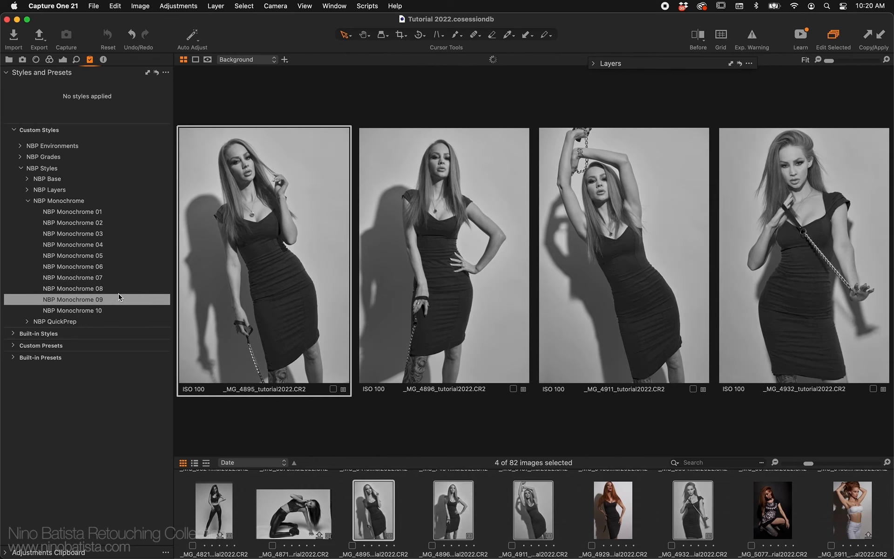
left_click(121, 310)
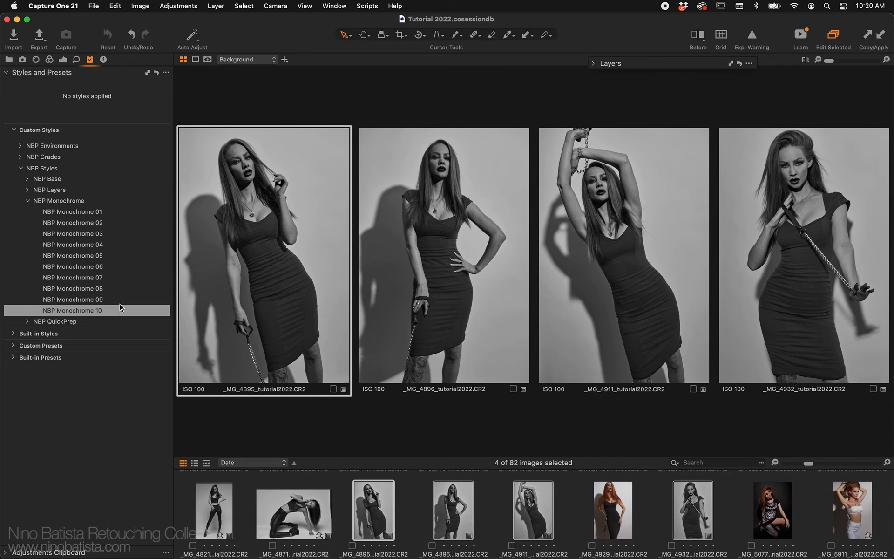
left_click(130, 216)
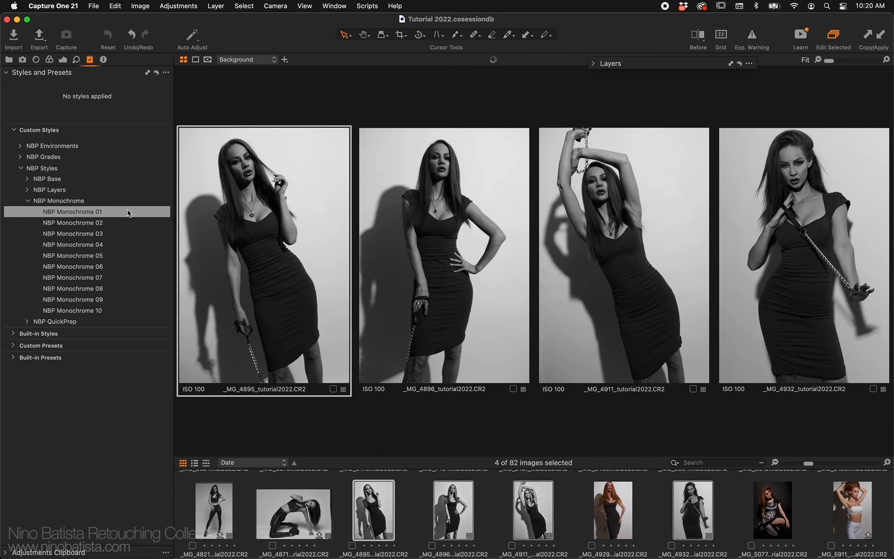
left_click(118, 245)
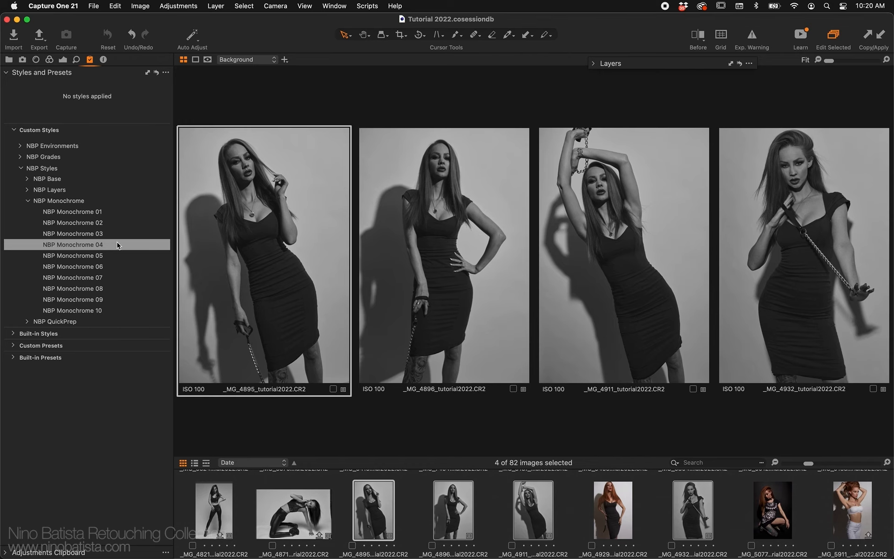
- Preview the NBP QuickPrep styles between 4750k and 6000k on the four images and apply NBP 5500k QuickPrep
left_click(28, 201)
left_click(26, 212)
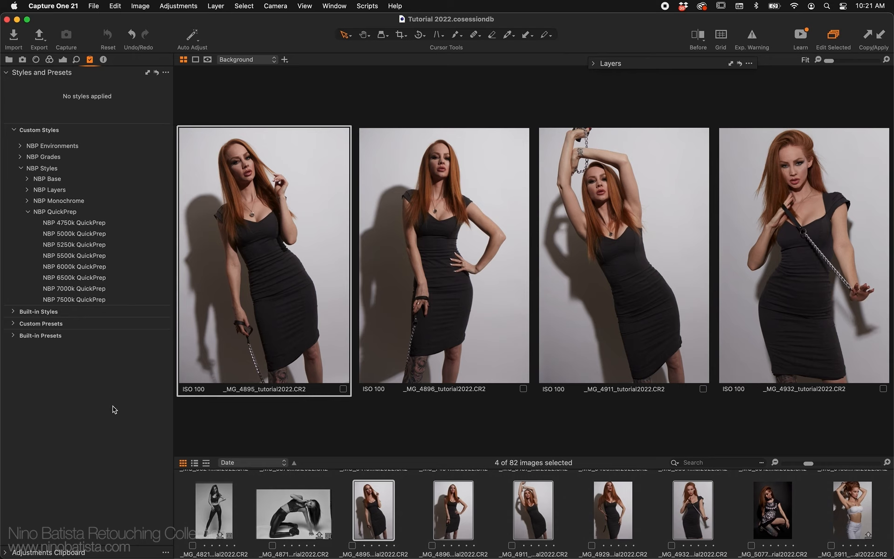
left_click(131, 223)
left_click(129, 224)
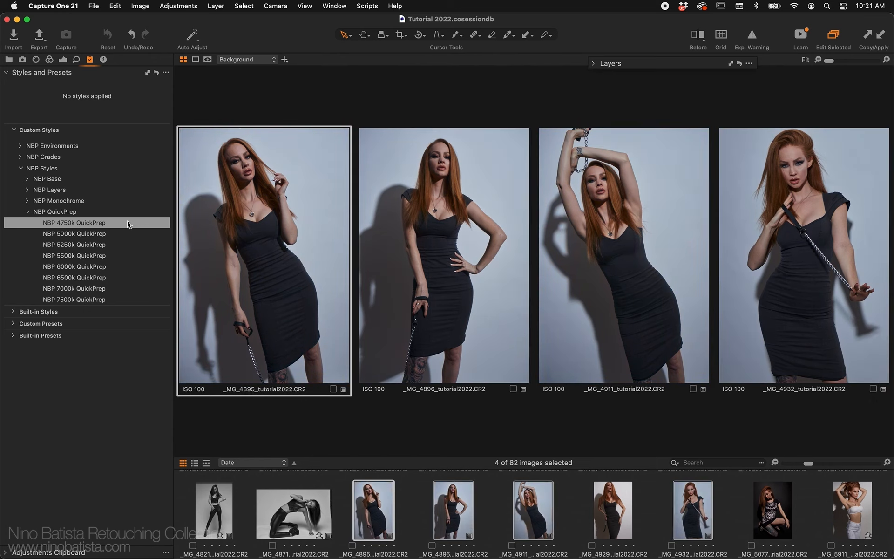
left_click(122, 246)
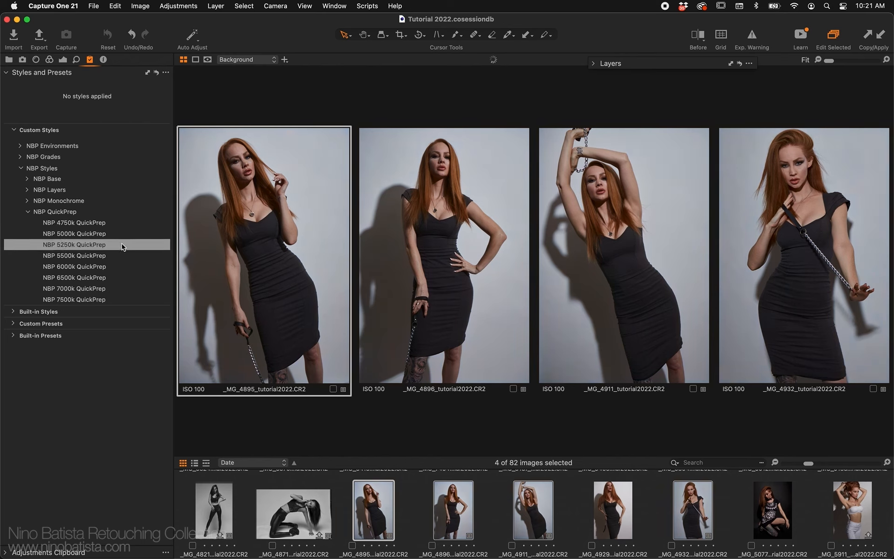
left_click(120, 257)
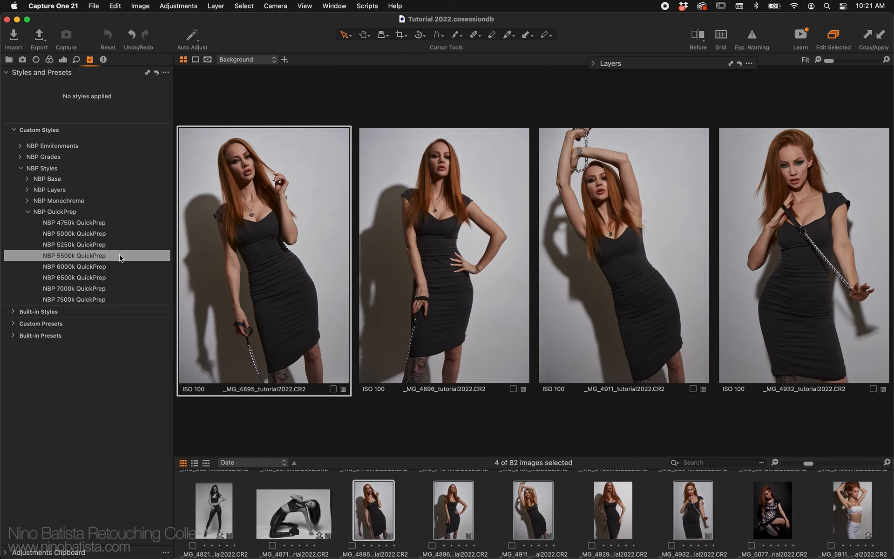
left_click(119, 267)
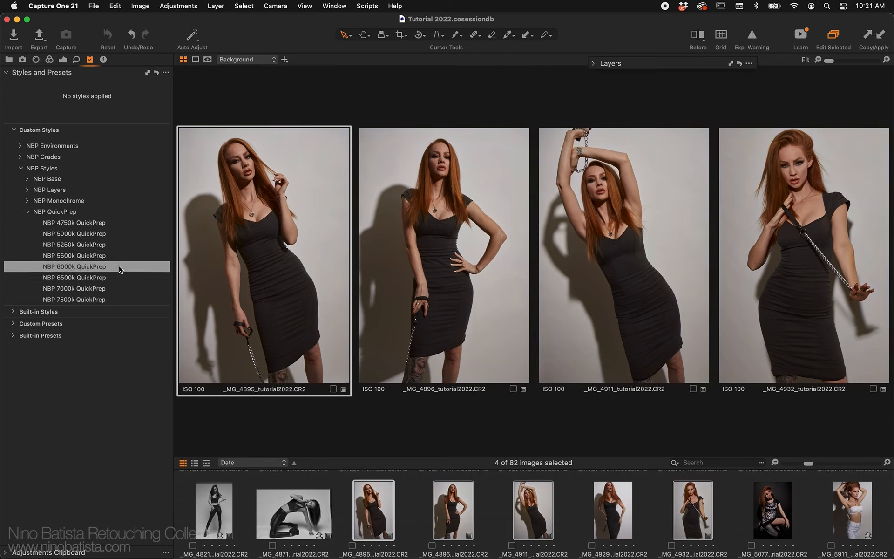
left_click(120, 257)
left_click(120, 257)
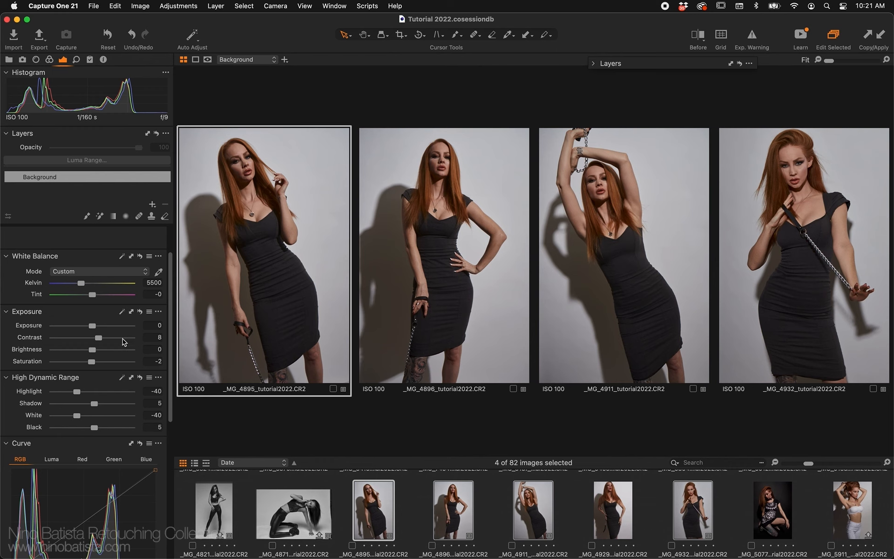
- Examine the applied style's colour settings, including the Color Editor's Advanced and Skin Tone adjustments
left_click(50, 59)
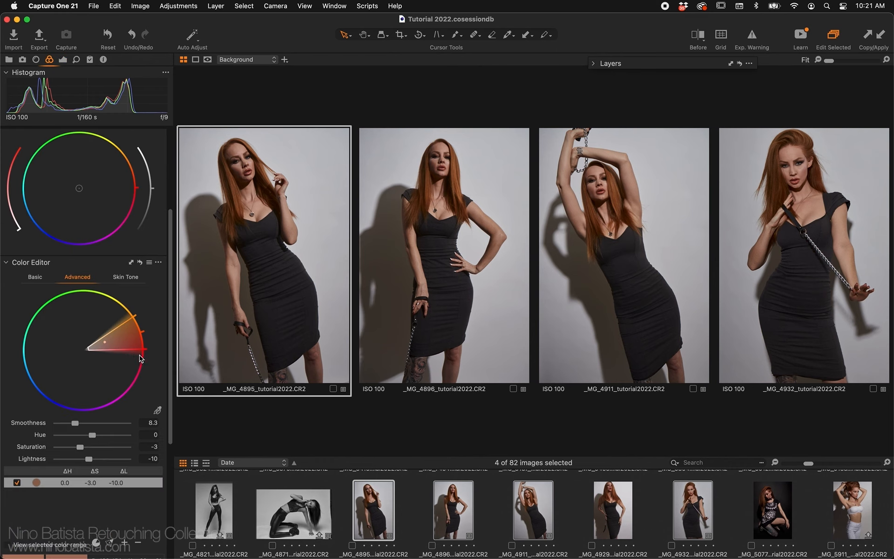
scroll(142, 358, "down", 2)
left_click(121, 250)
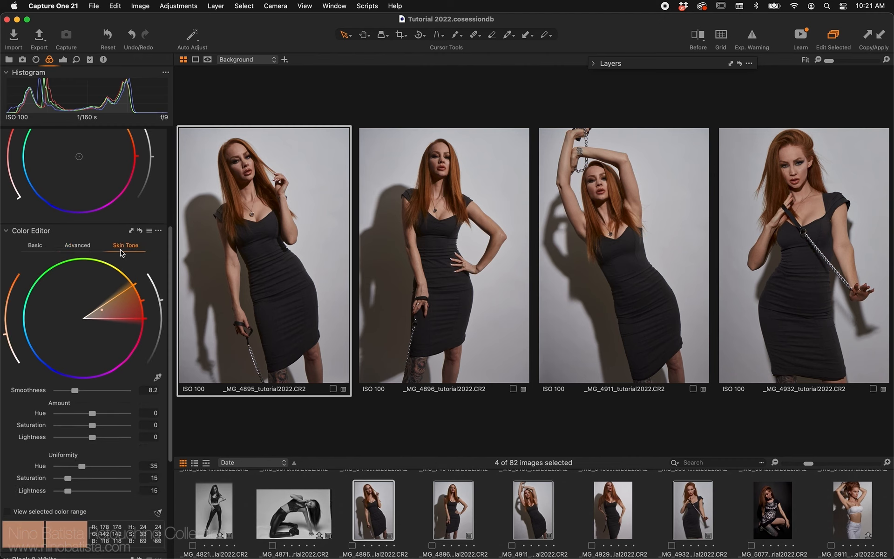
scroll(117, 209, "up", 10)
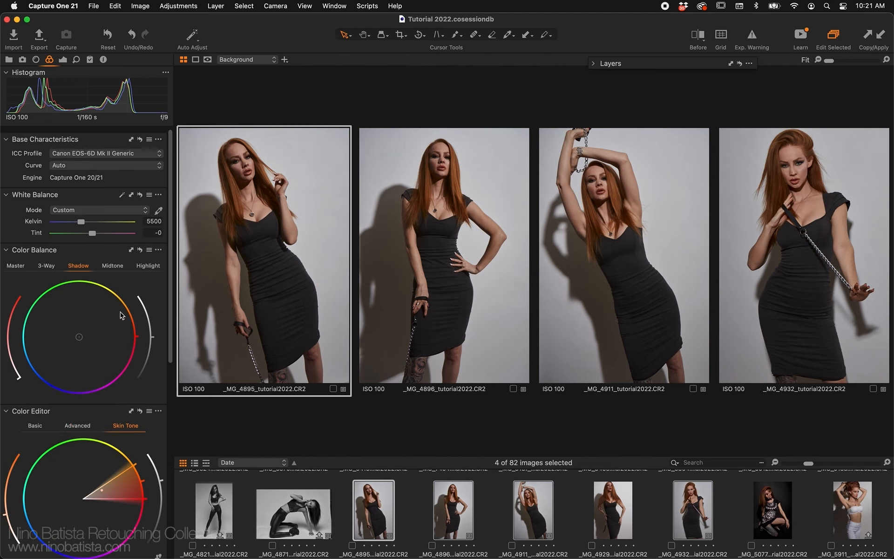
left_click(63, 60)
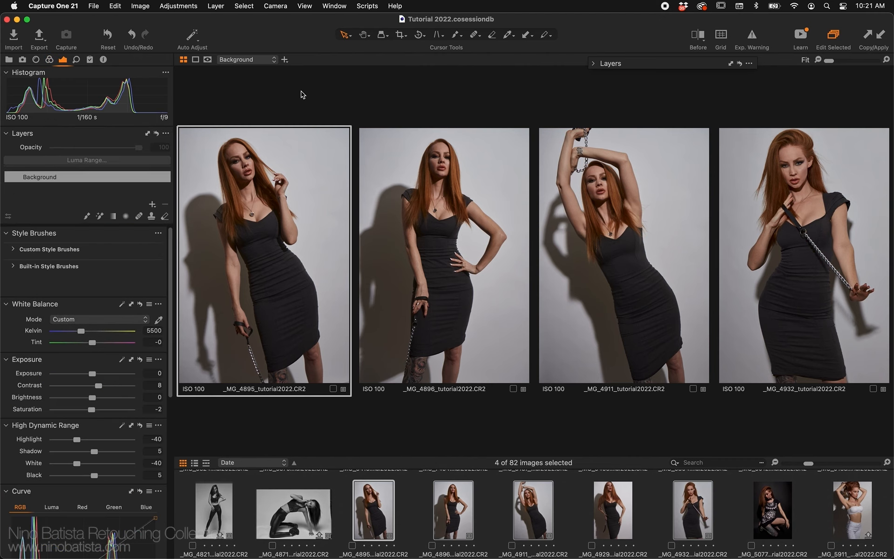
- Compare the four black-dress images before and after the QuickPrep style
key("y")
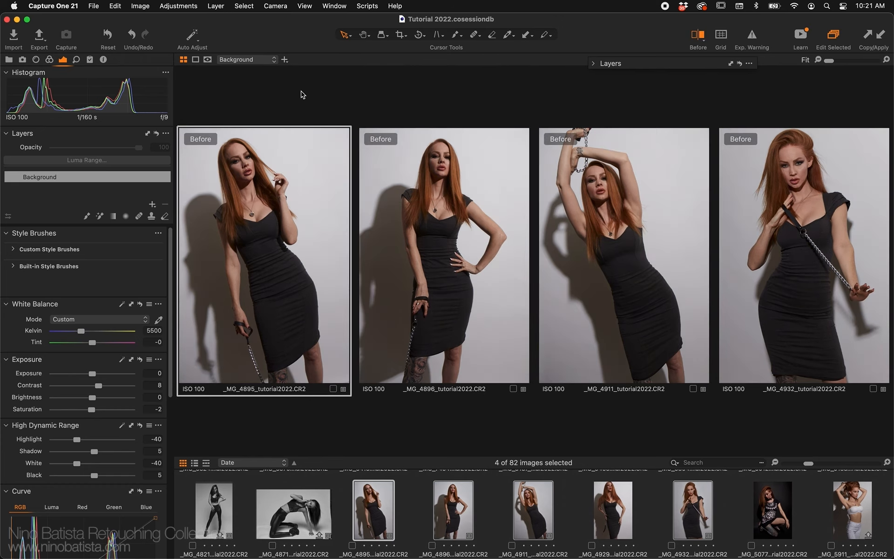
key("y")
key("y")
key("y")
key("y")
key("y")
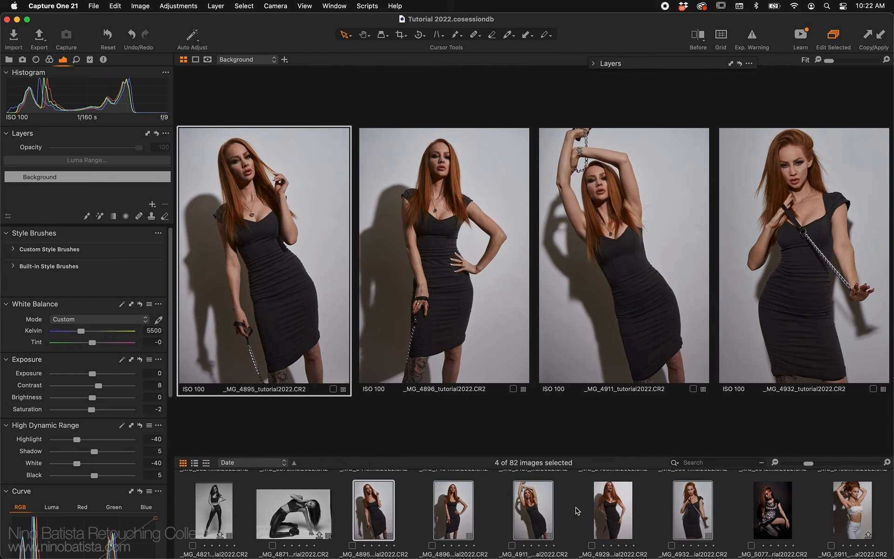
- Set the white balance of the four selected images to 5450 Kelvin with a tint of 0.5
left_click(89, 60)
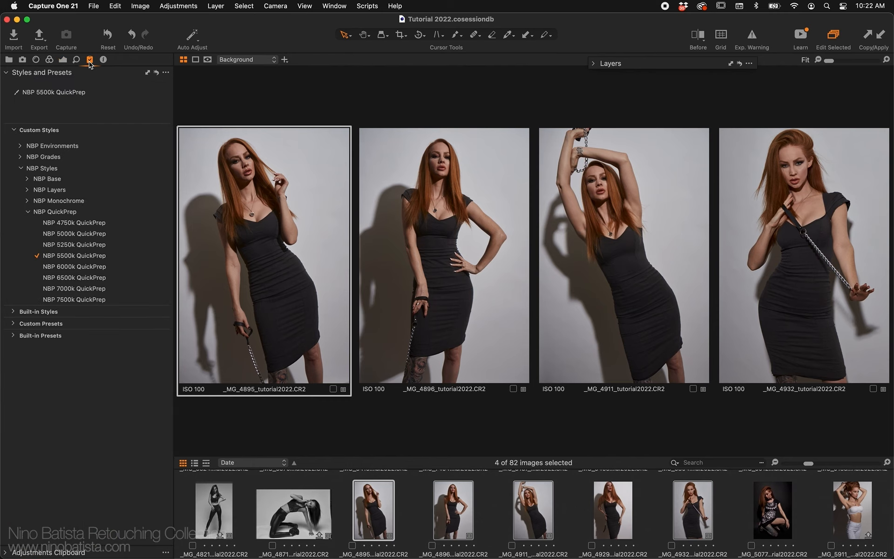
left_click(63, 59)
left_click(167, 331)
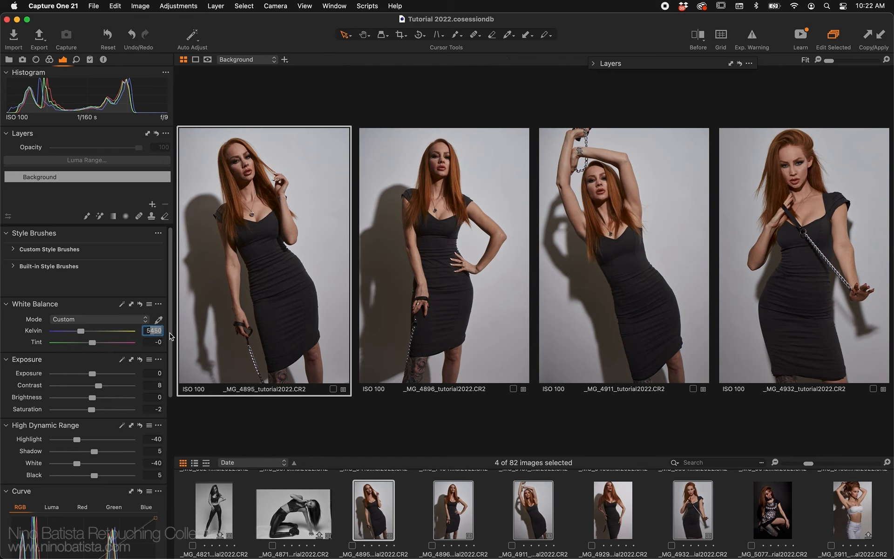
type("5450")
key("Tab")
type("0.5")
key("Return")
key("Return")
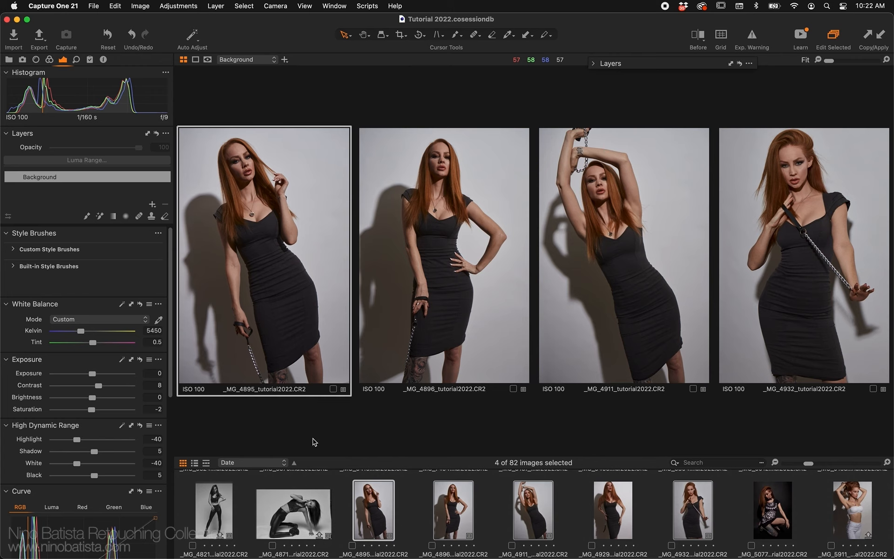
- Raise the exposure of the four black-dress images to 0.15
key("q")
scroll(315, 442, "up", 1)
scroll(314, 442, "up", 1)
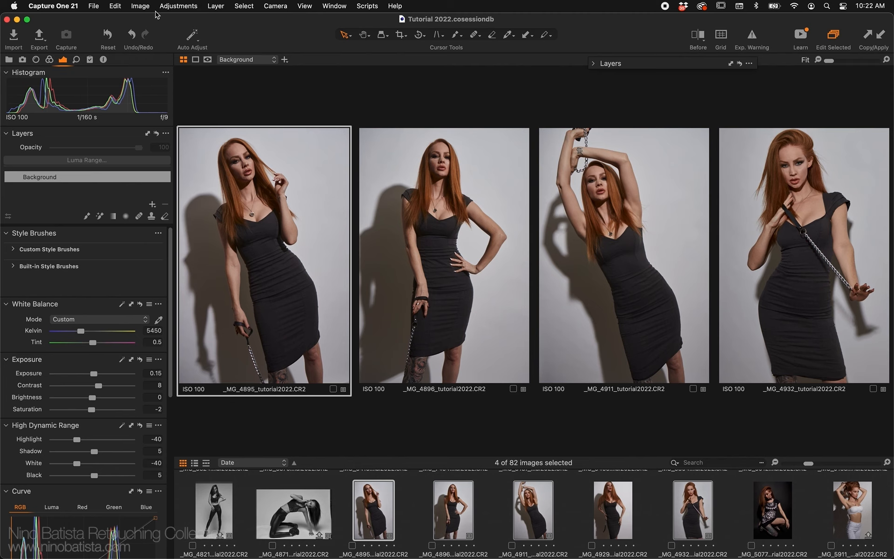
- Select the conservatory image _MG_8145 and apply the NBP Beach Shady 5 style from NBP Environments
left_click(90, 59)
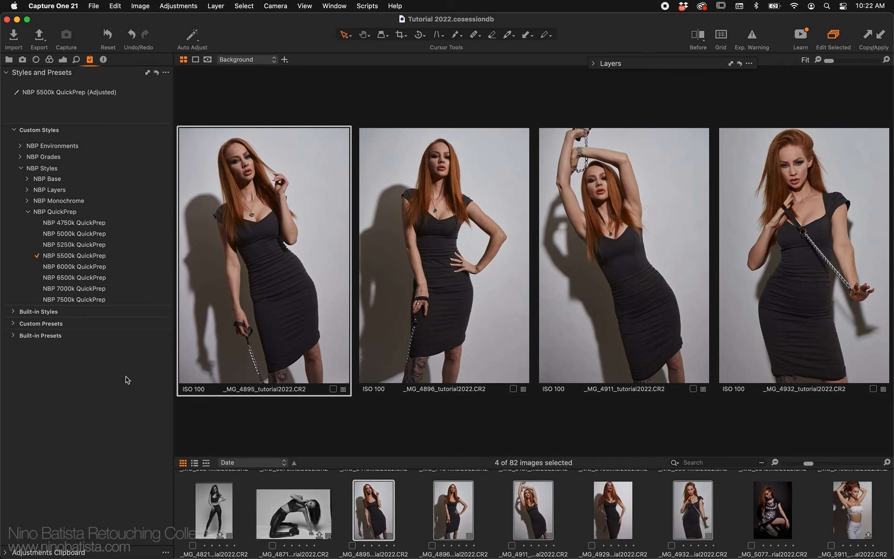
scroll(628, 515, "down", 10)
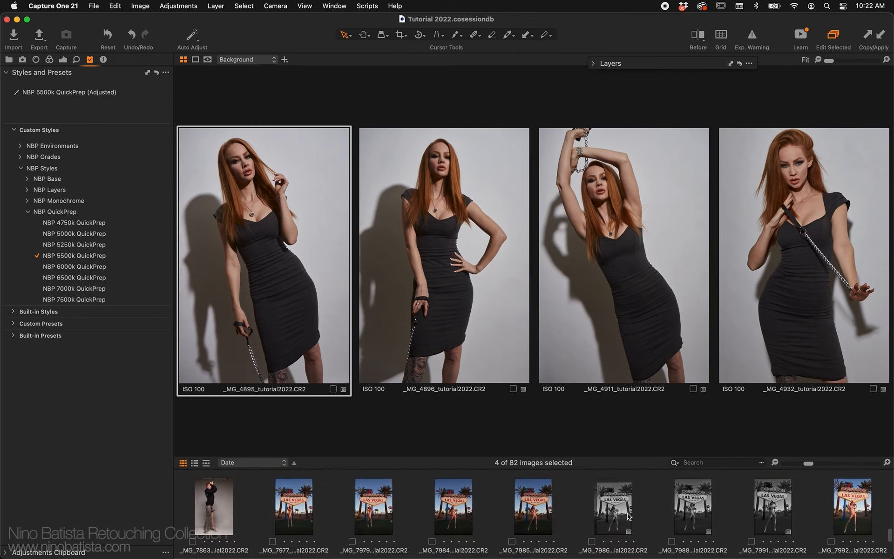
scroll(628, 516, "down", 3)
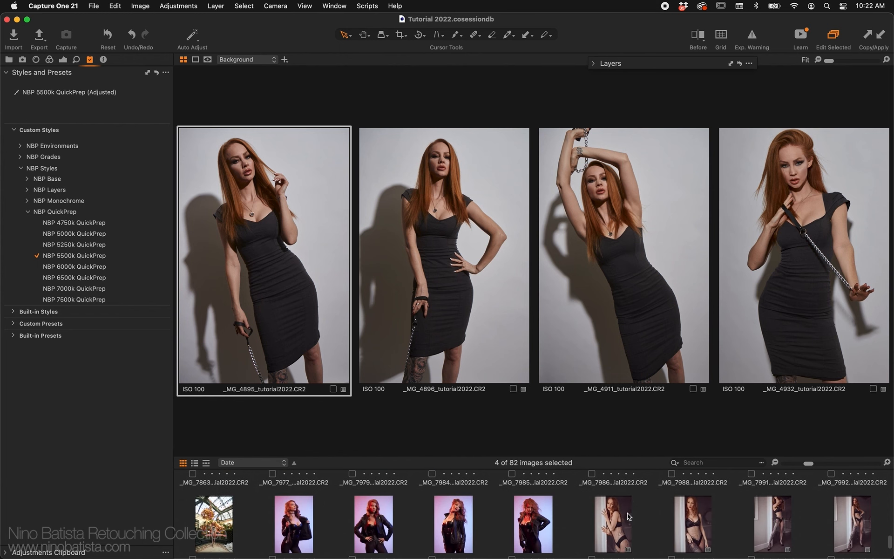
left_click(225, 522)
left_click(26, 145)
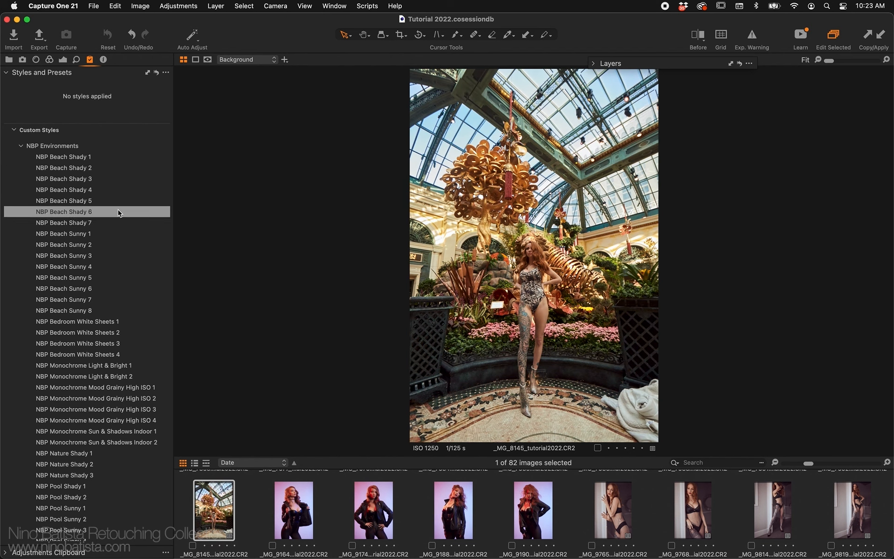
left_click(119, 204)
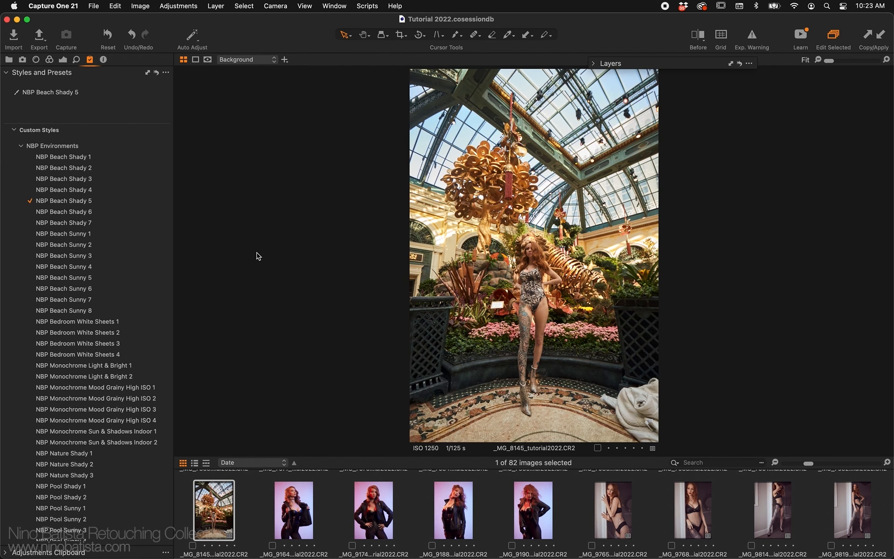
- Compare _MG_8145 before and after the Beach Shady 5 style
key("y")
key("y")
key("y")
key("y")
key("y")
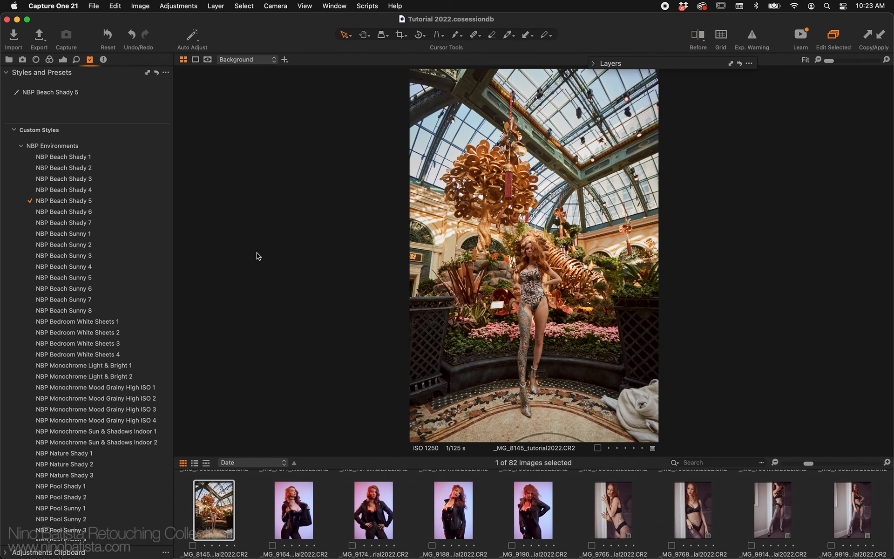
key("y")
key("y")
key("y")
key("y")
key("y")
key("y")
key("y")
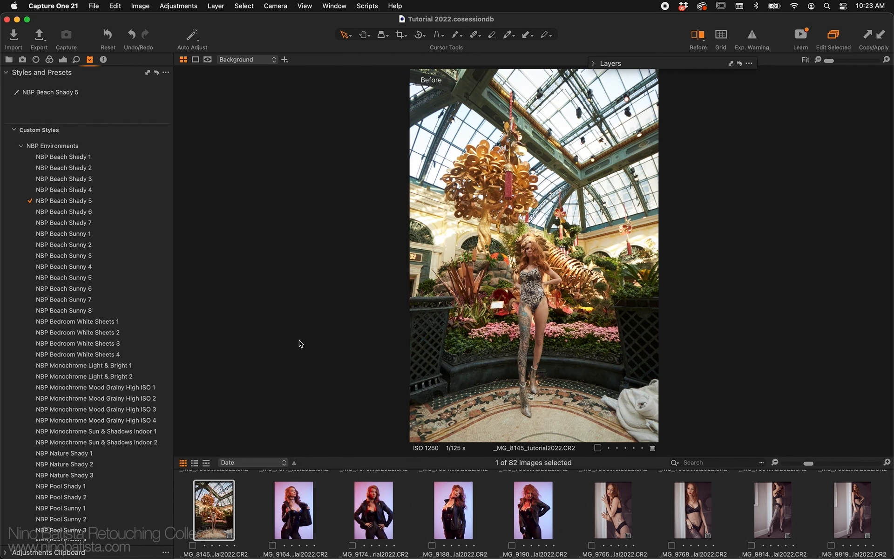
key("y")
key("y")
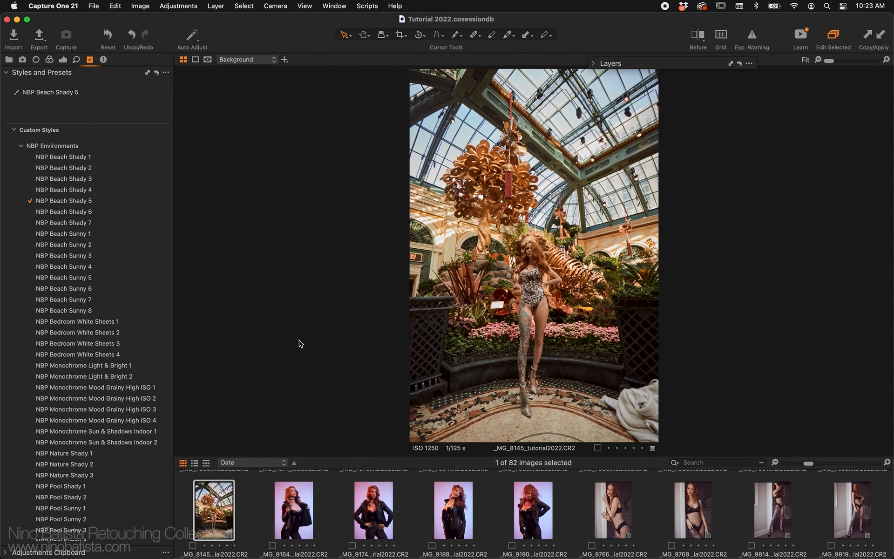
- Select the four leather-jacket images _MG_9164 through _MG_9190 and apply the NBP 5500k QuickPrep style
left_click(531, 498)
left_click(298, 507, "shift")
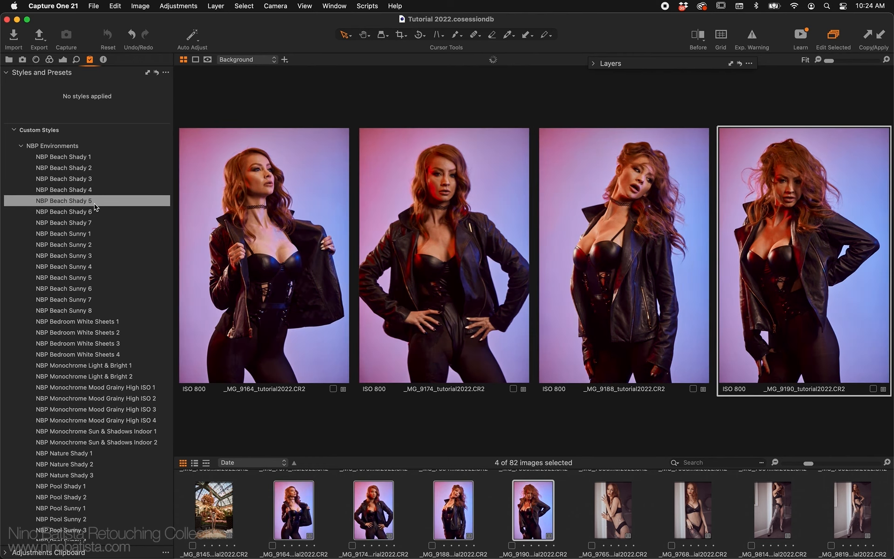
left_click(21, 147)
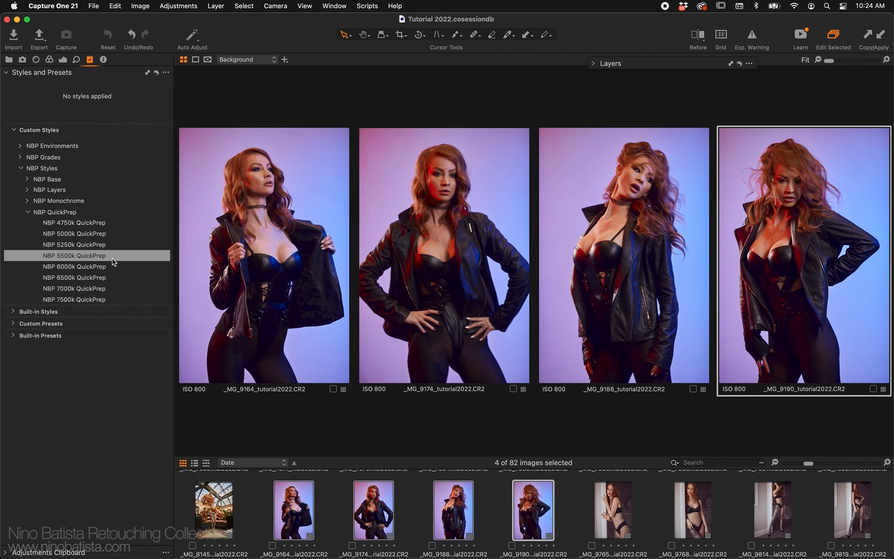
left_click(113, 258)
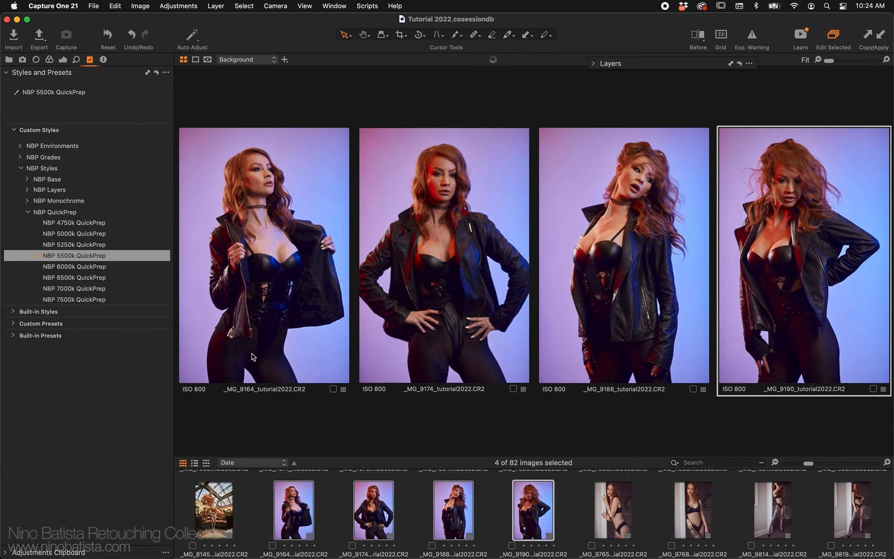
- Raise the saturation of the four leather-jacket images to 4
key("e")
key("r")
scroll(321, 388, "up", 6)
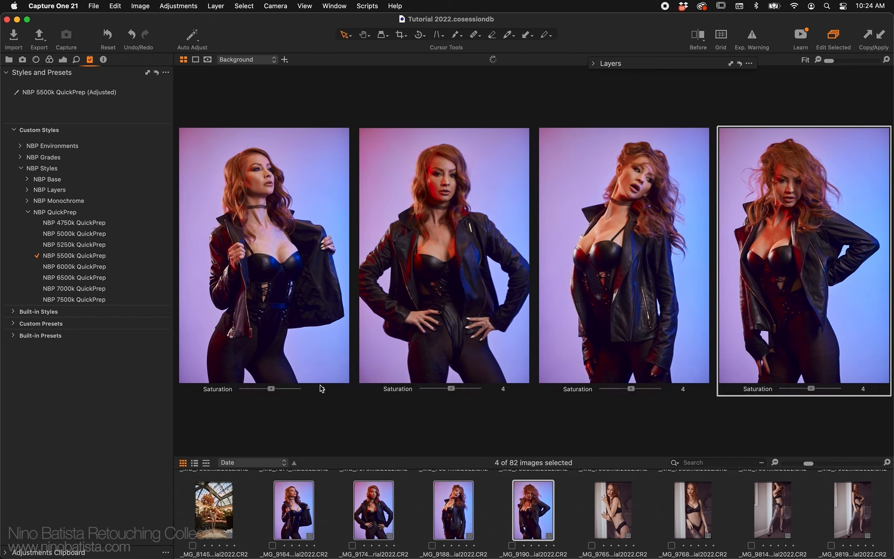
- Compare the four leather-jacket images before and after the QuickPrep style and saturation adjustment
key("y")
key("y")
key("y")
key("y")
key("y")
key("y")
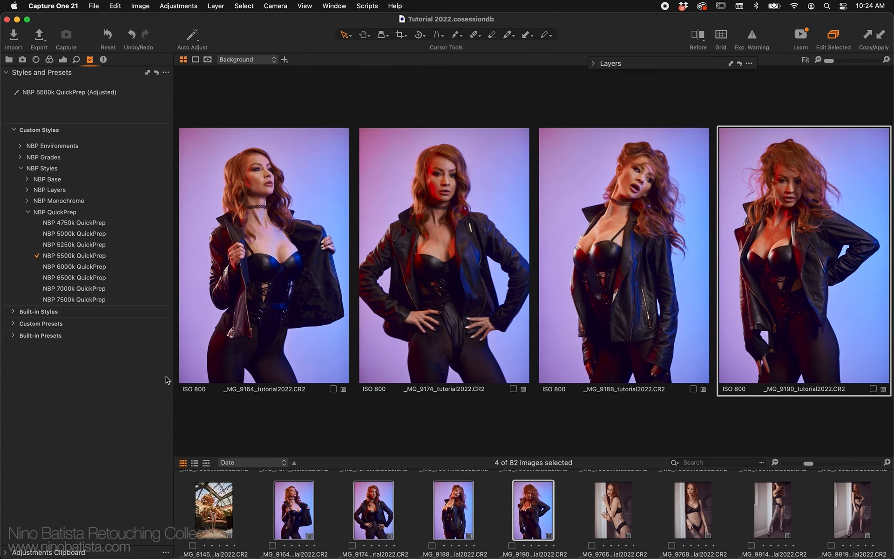
- Select the four lingerie images _MG_9765 through _MG_9819 and compare them before and after their existing grading
left_click(618, 497)
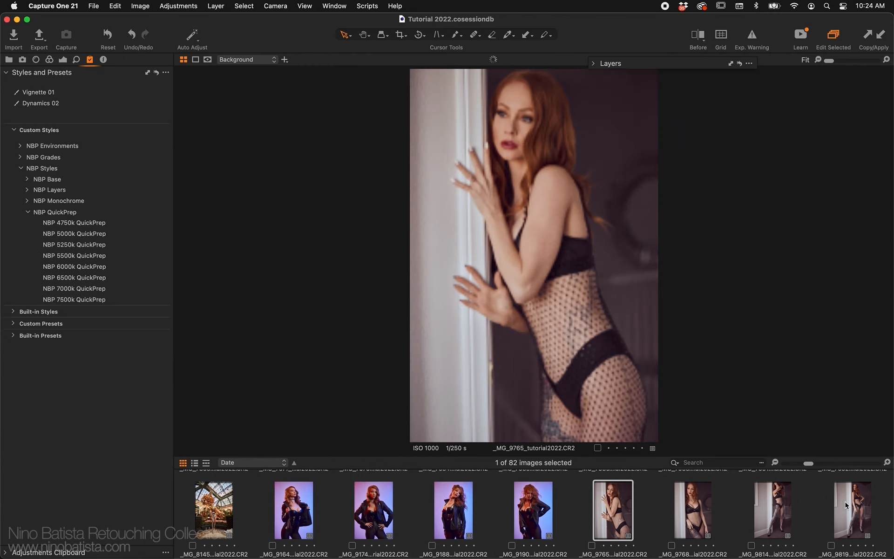
left_click(846, 504, "shift")
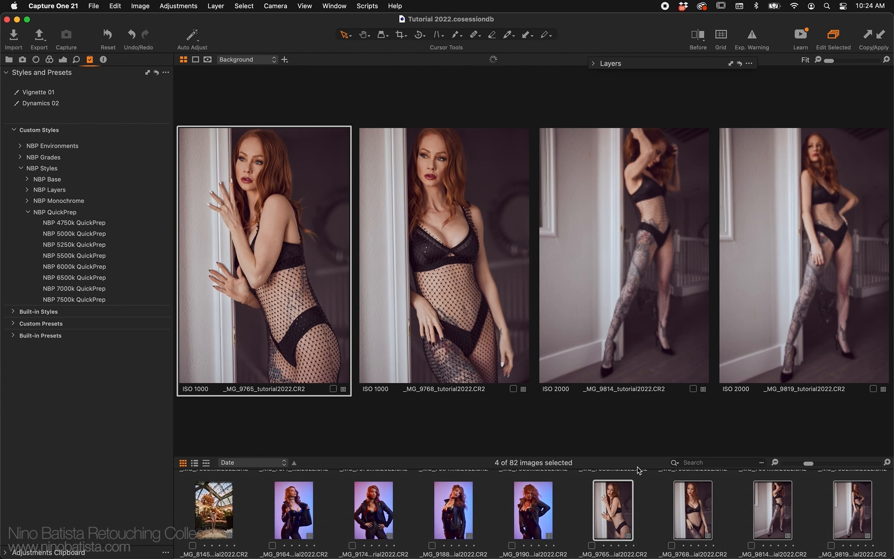
key("y")
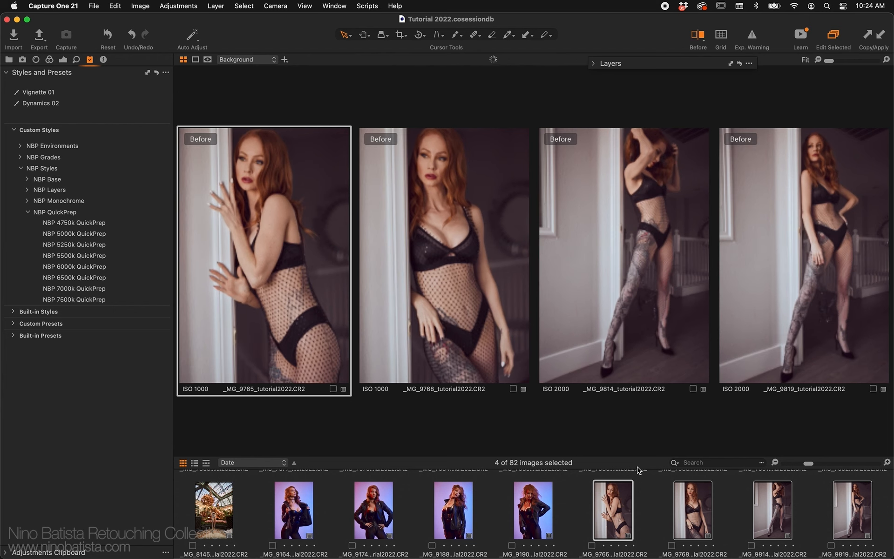
key("y")
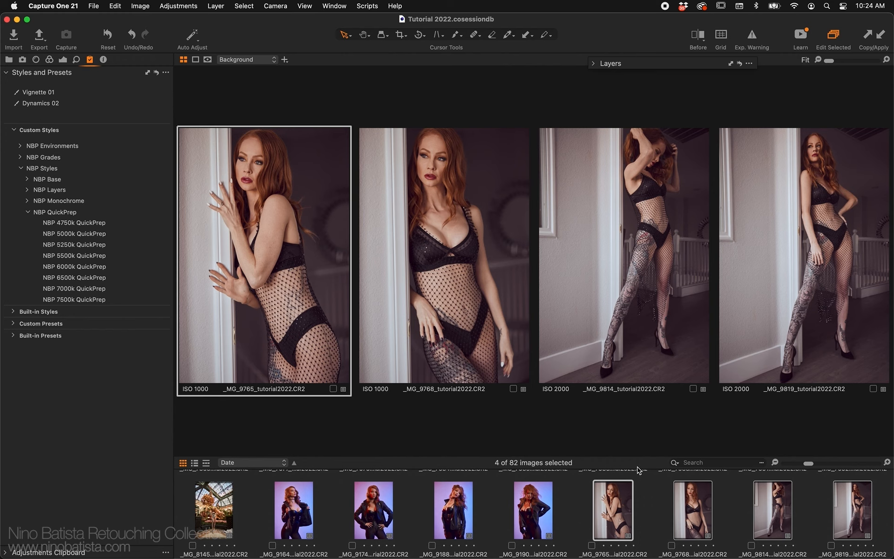
- Expand and enlarge the floating Layers tool to show the full layer list, and move it over the lower part of _MG_9819
left_click(592, 64)
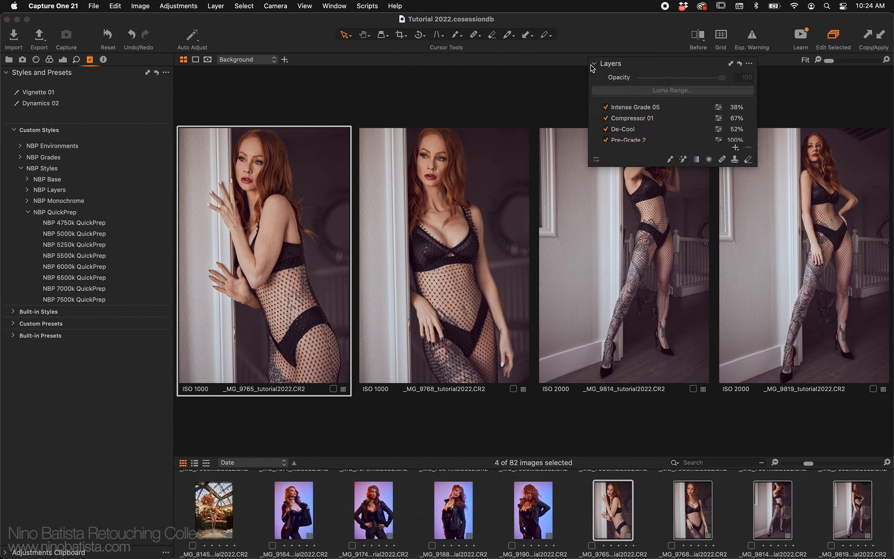
left_click_drag(636, 64, 705, 101)
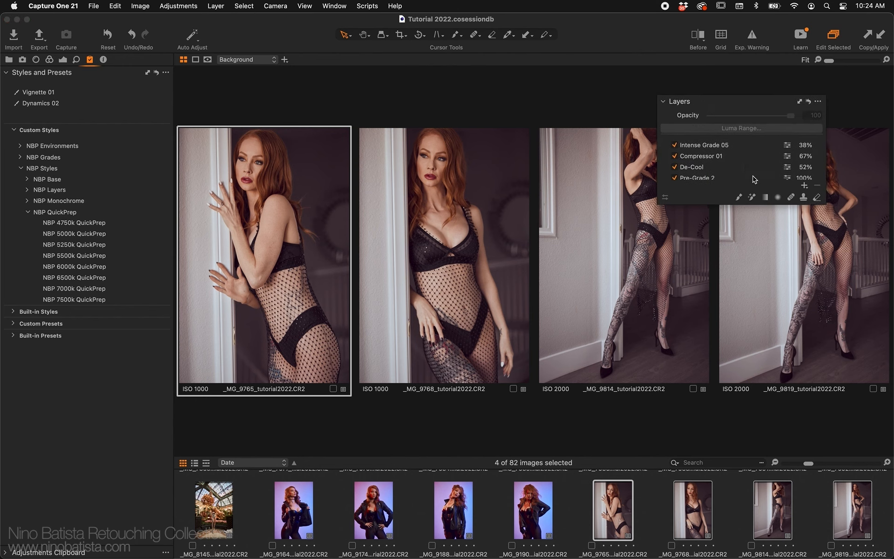
left_click_drag(762, 205, 760, 246)
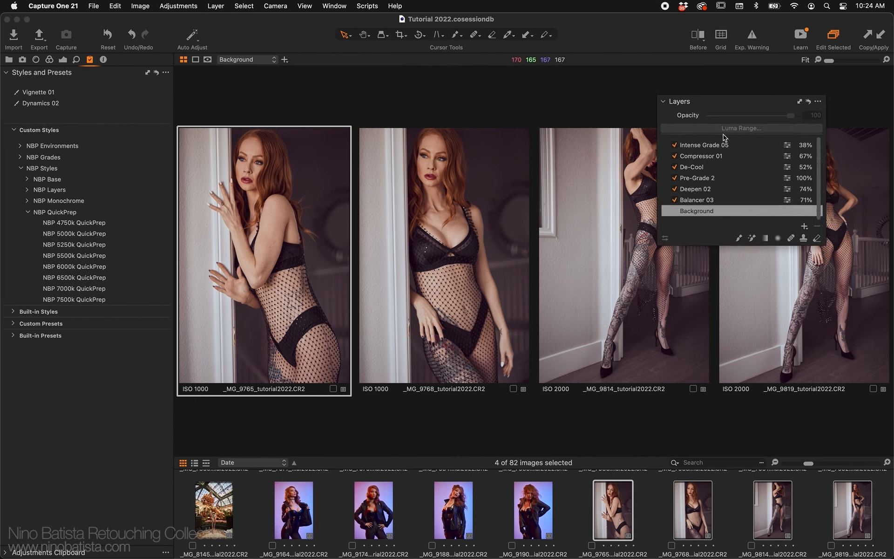
left_click_drag(724, 103, 753, 341)
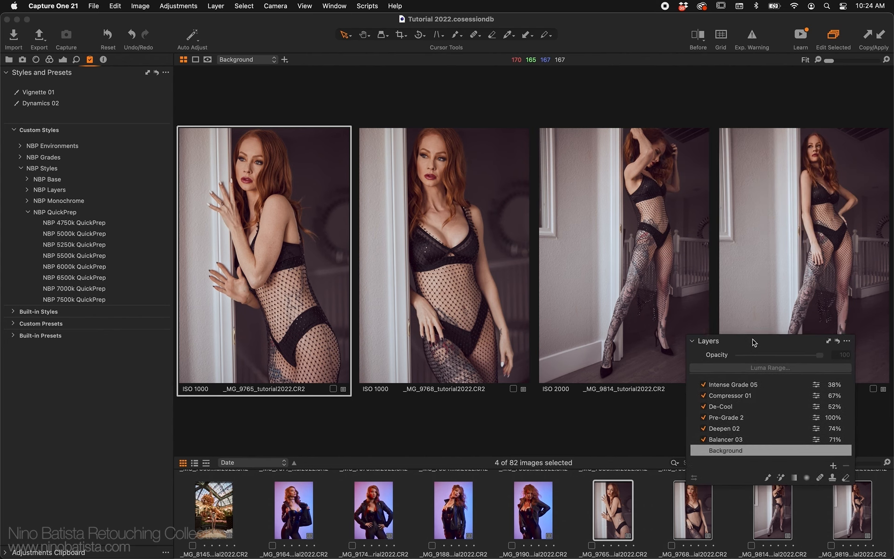